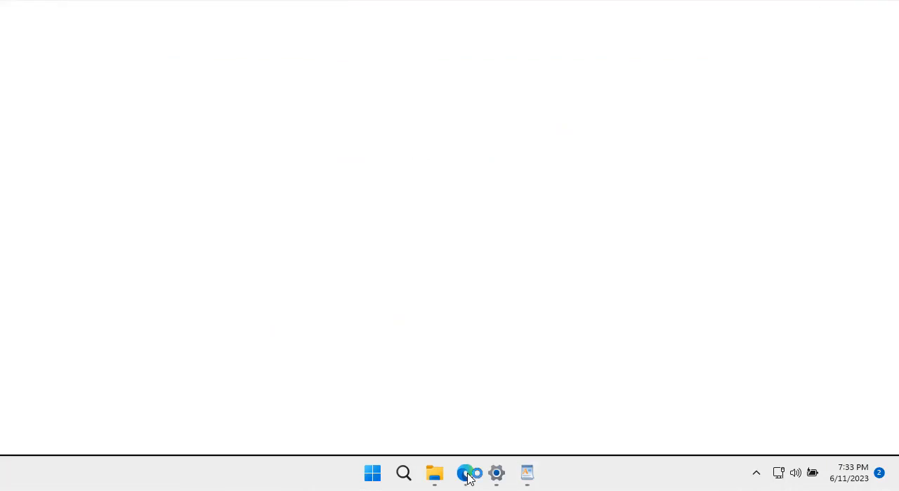
- Go to syncthing.net and open its Downloads page to examine the builds offered for each operating system
click(281, 35)
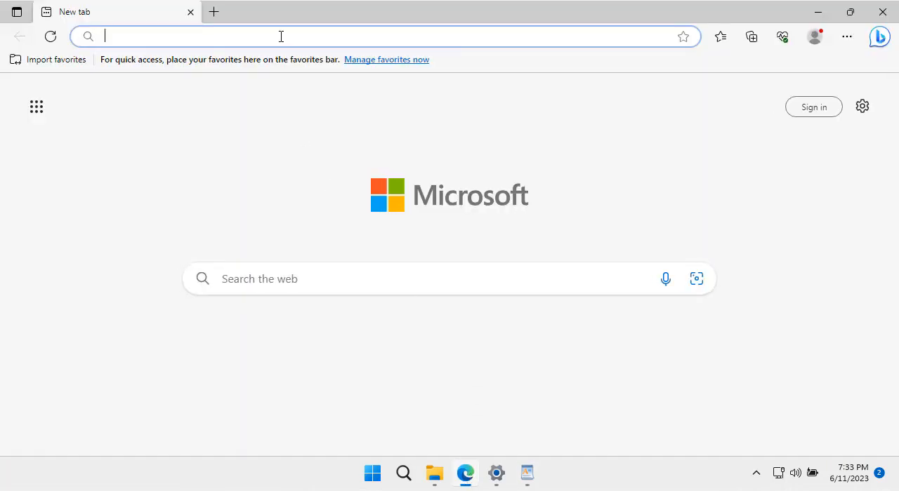
text(syncthing.net)
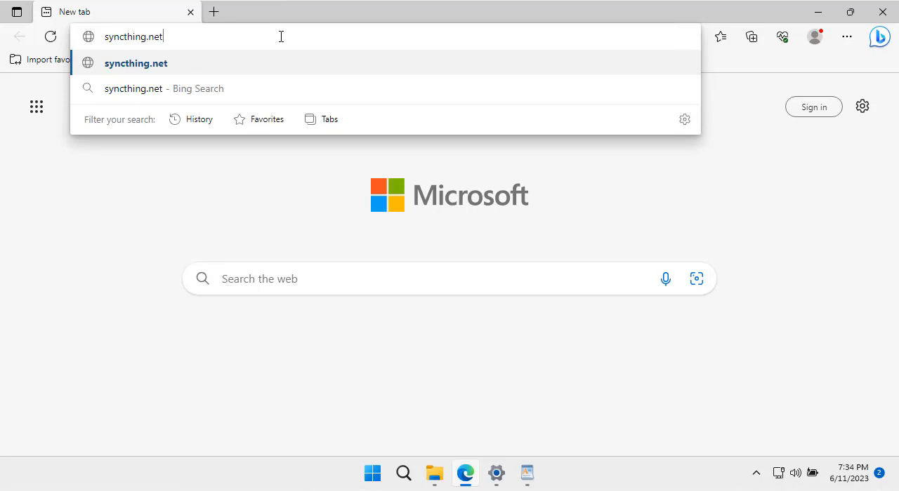
key(Return)
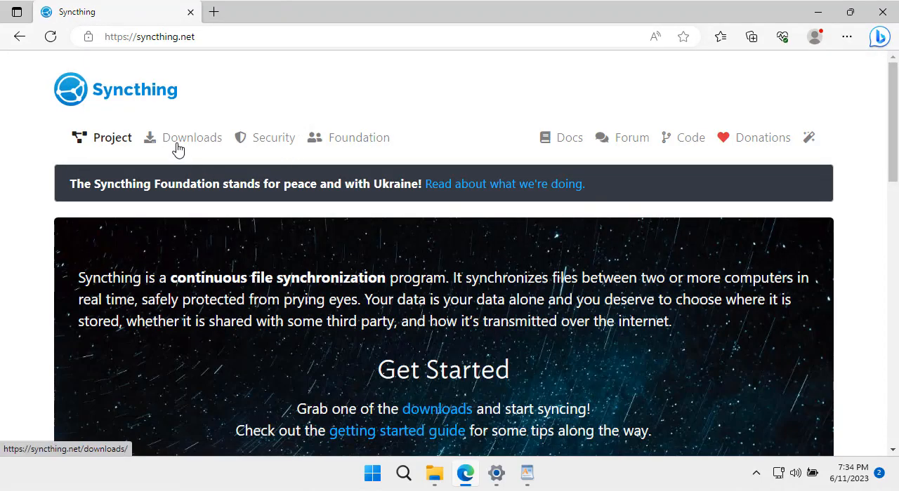
click(177, 148)
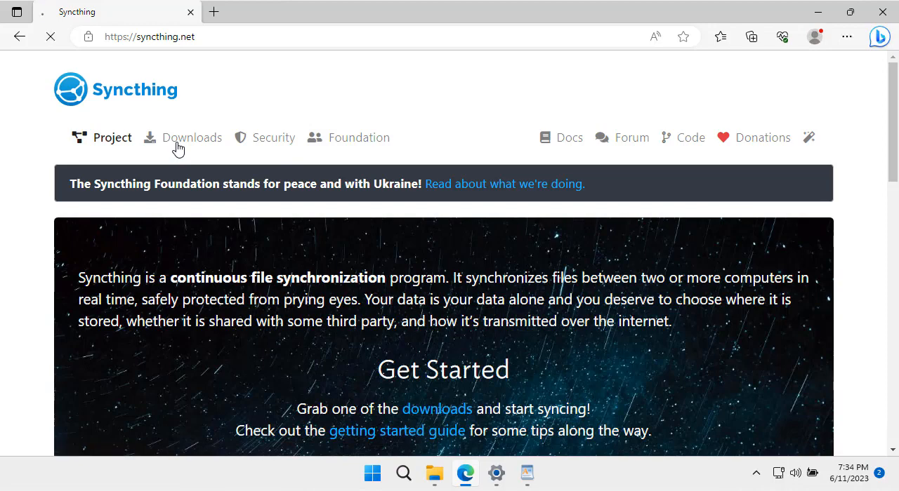
scroll(297, 277, down, 1)
scroll(298, 278, down, 8)
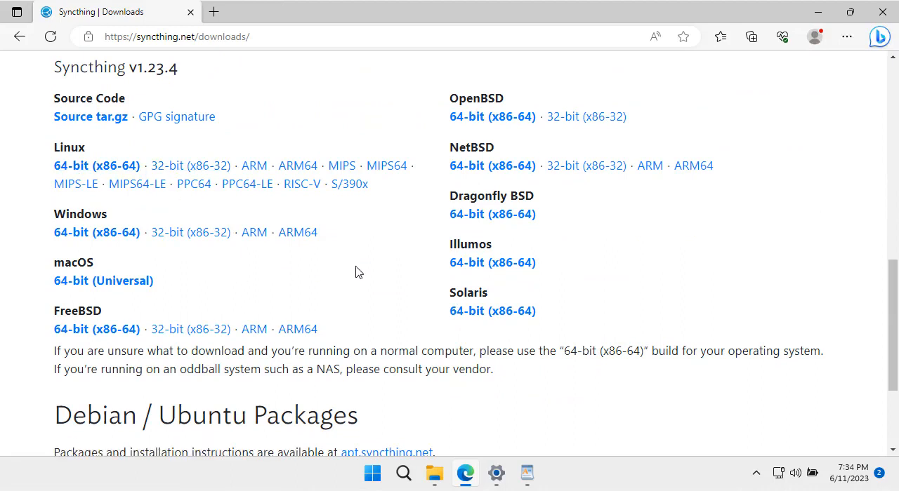
- Switch to the WordPad instructions, follow the GitHub link to SyncthingWindowsSetup, and view the assets of release v1.23.4
click(526, 474)
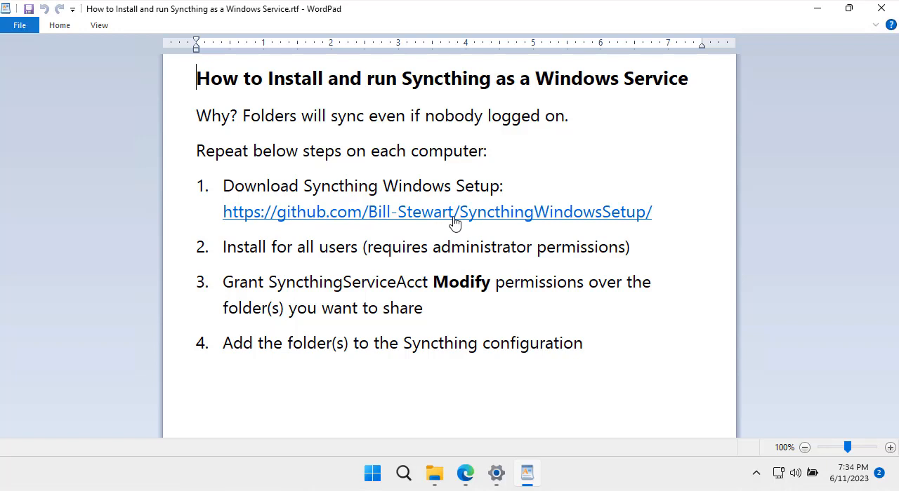
click(401, 218)
click(500, 268)
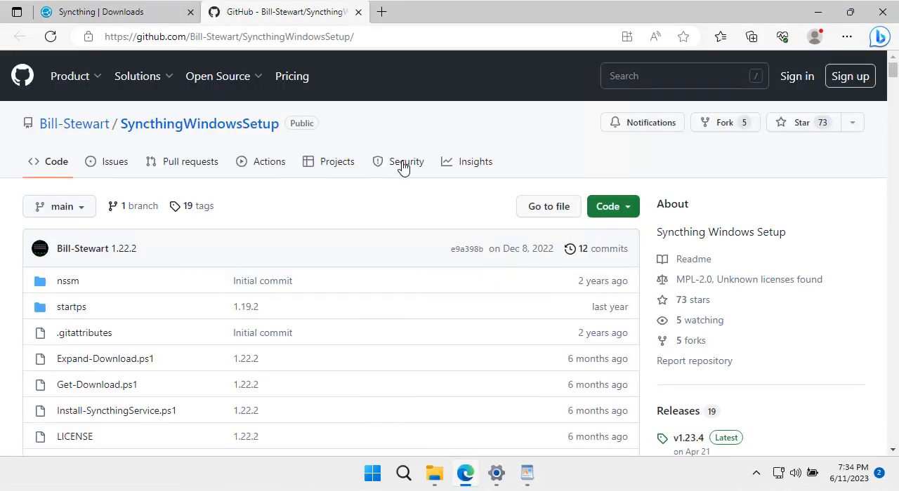
scroll(401, 170, down, 1)
scroll(400, 170, down, 1)
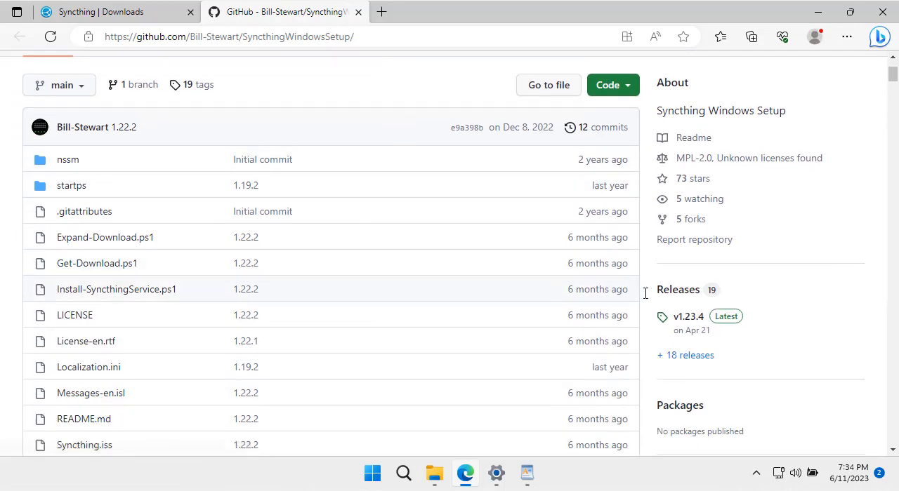
click(684, 294)
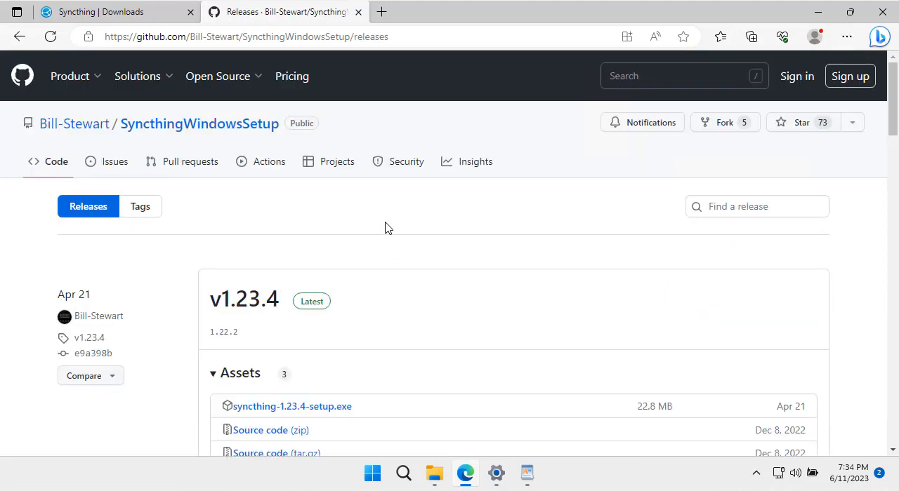
scroll(388, 230, down, 2)
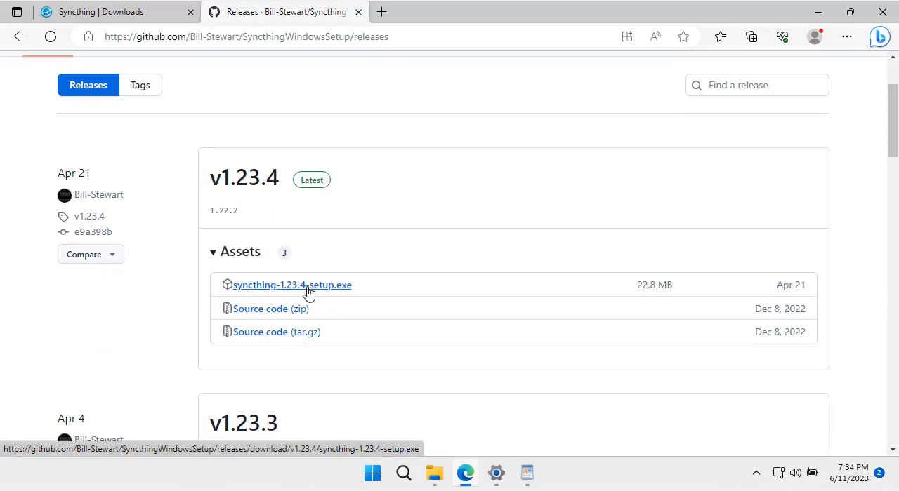
- Run syncthing-1.23.4-setup.exe from the Downloads folder in File Explorer and choose installation for all users
click(442, 477)
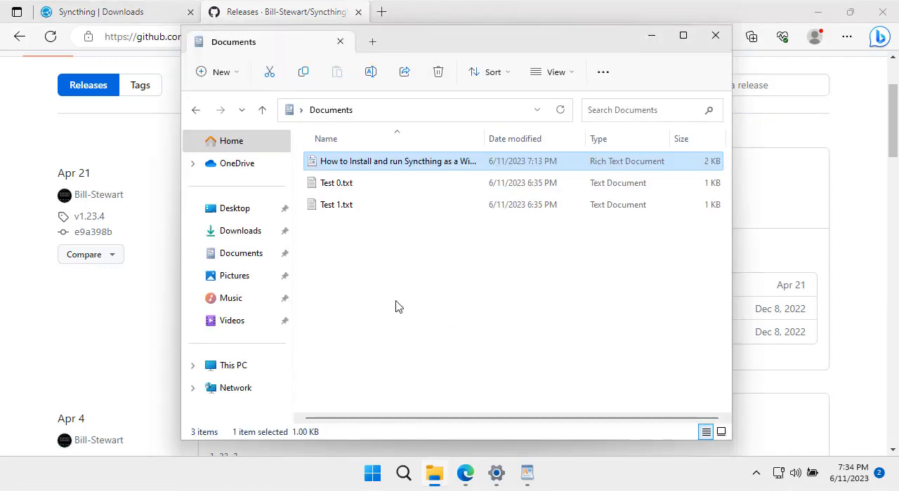
click(242, 231)
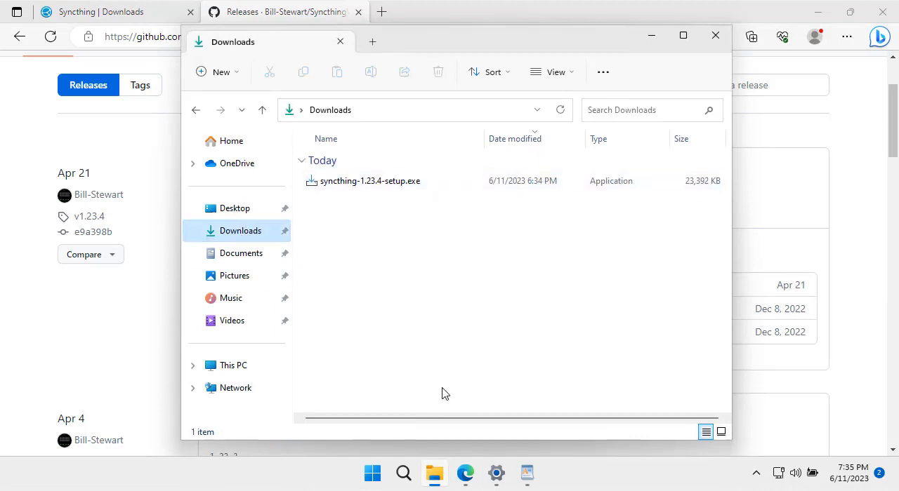
click(528, 480)
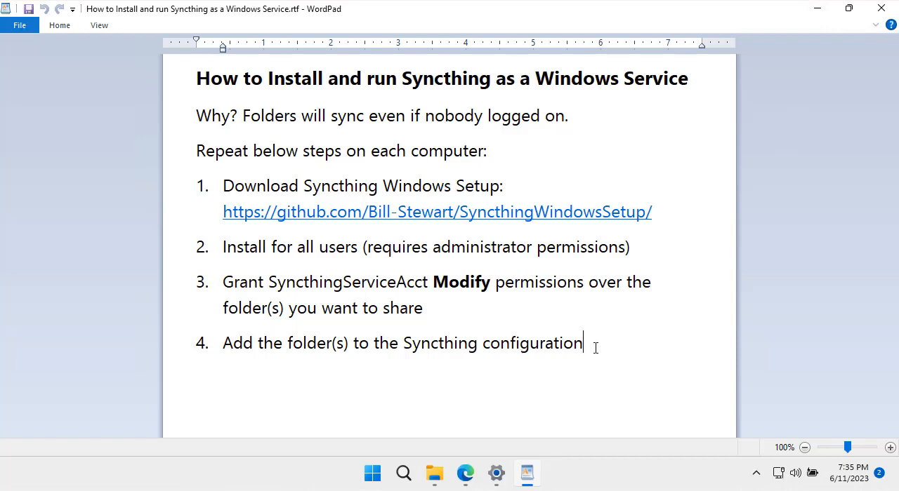
click(436, 475)
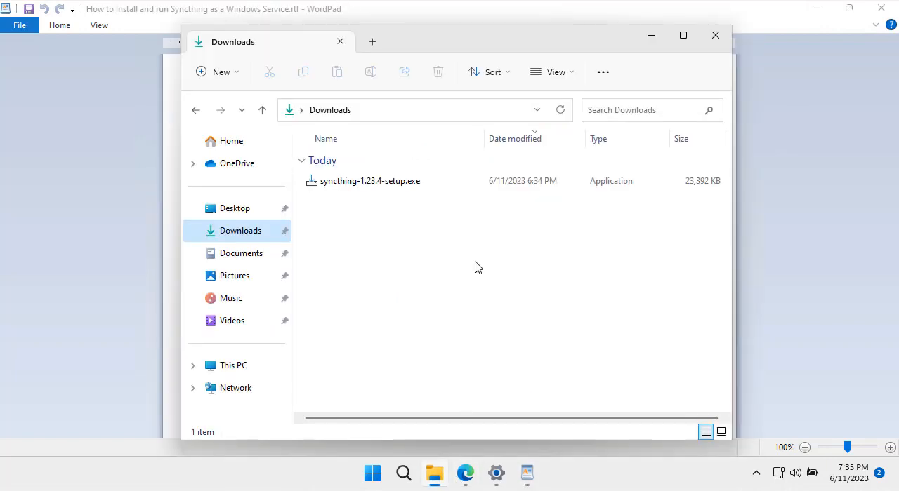
double_click(390, 183)
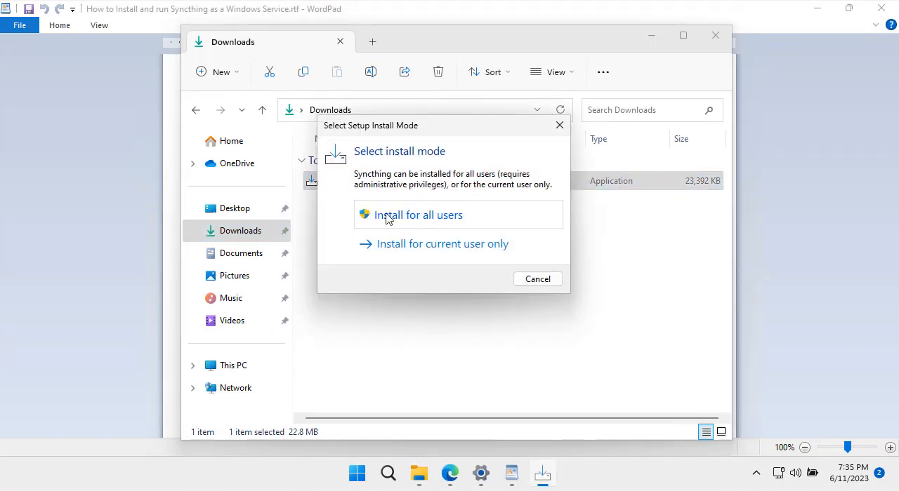
click(447, 222)
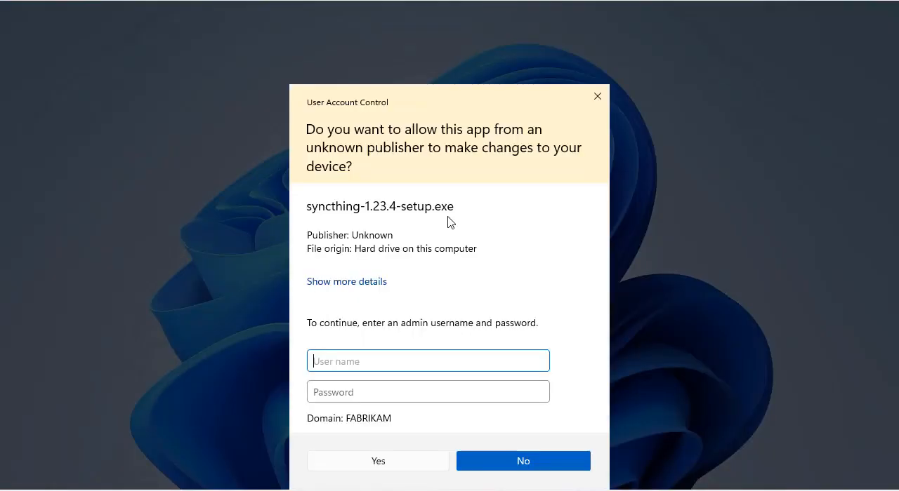
- Authorize the installer with the Administrator user name and the account password
text(Administrator)
key(Tab)
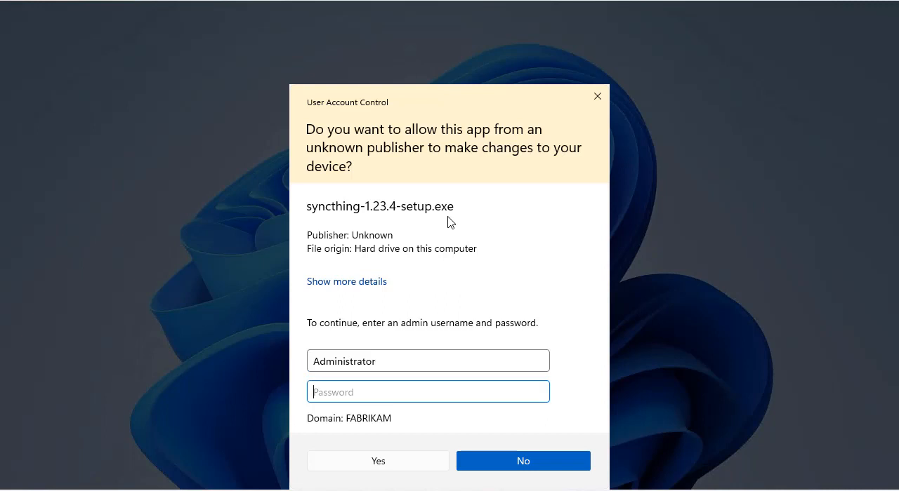
text(••••••)
click(389, 465)
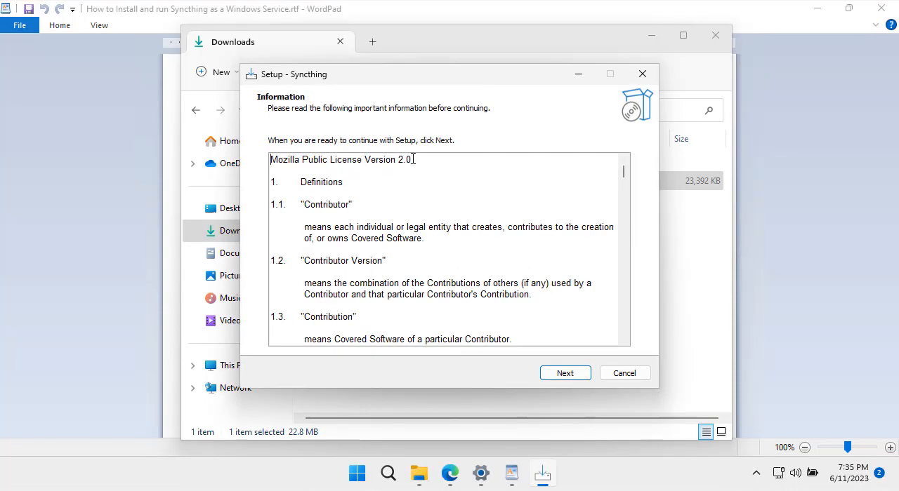
- Proceed past the license information, accepting C:\Program Files\Syncthing as destination and Syncthing as the Start Menu folder
click(573, 374)
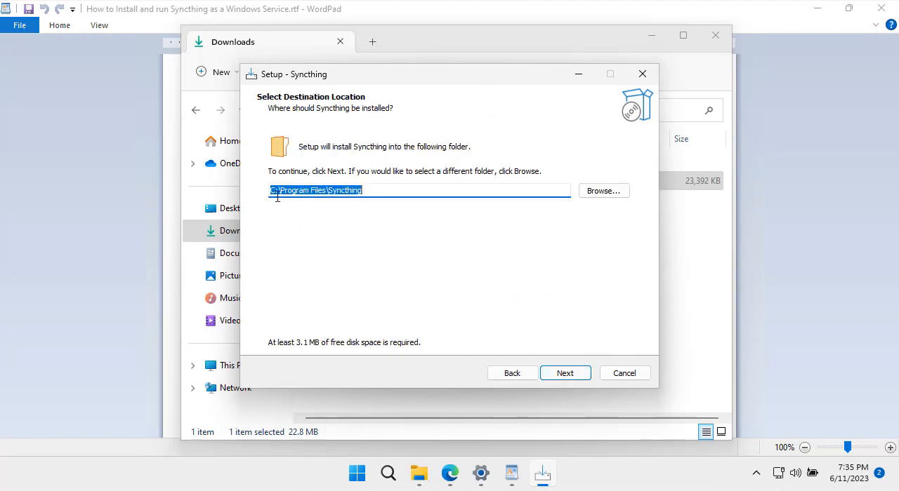
click(580, 378)
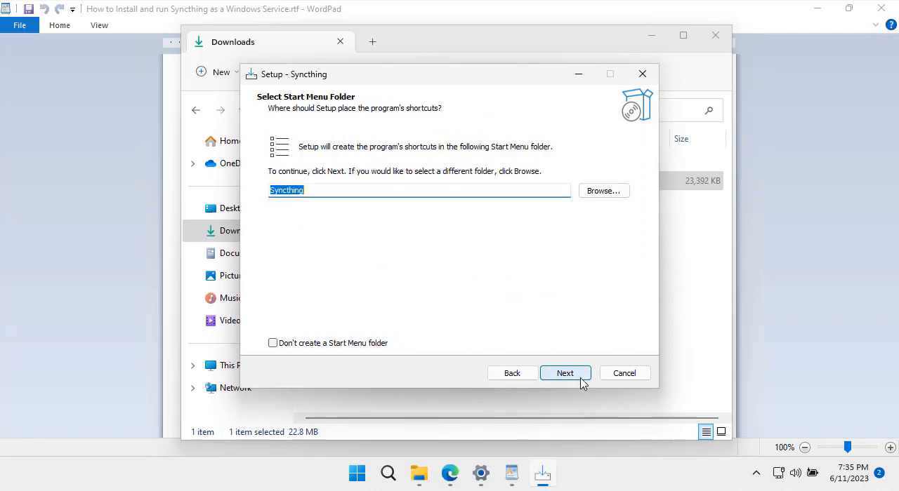
click(565, 374)
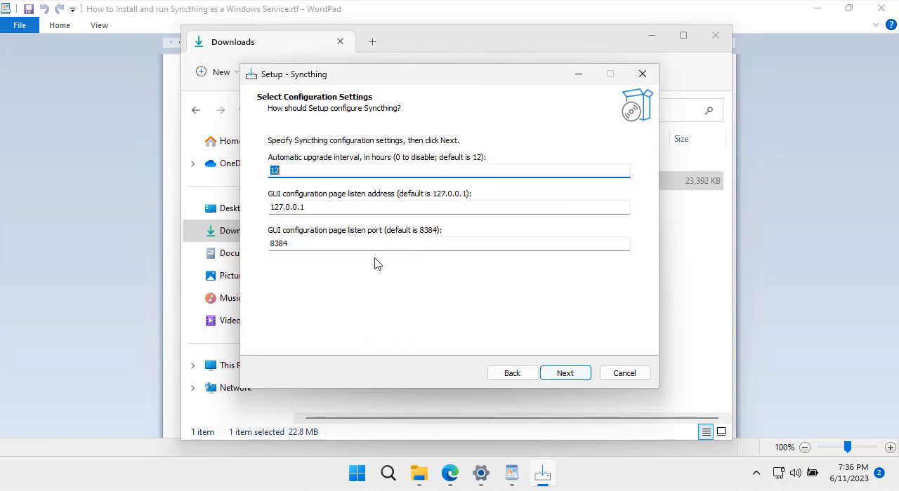
- Install Syncthing with a 12-hour upgrade interval, listen address 127.0.0.1, port 8384 and the service starting automatically at boot
drag(291, 171, 256, 172)
click(313, 208)
click(397, 206)
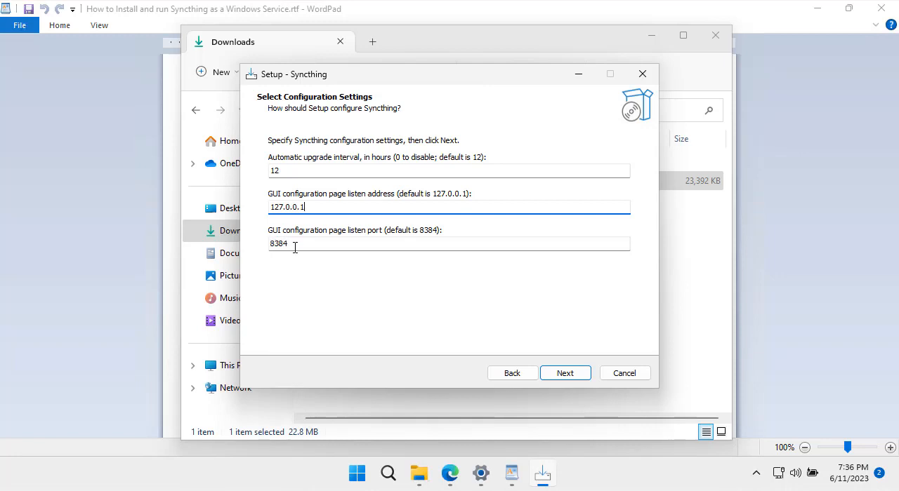
click(565, 374)
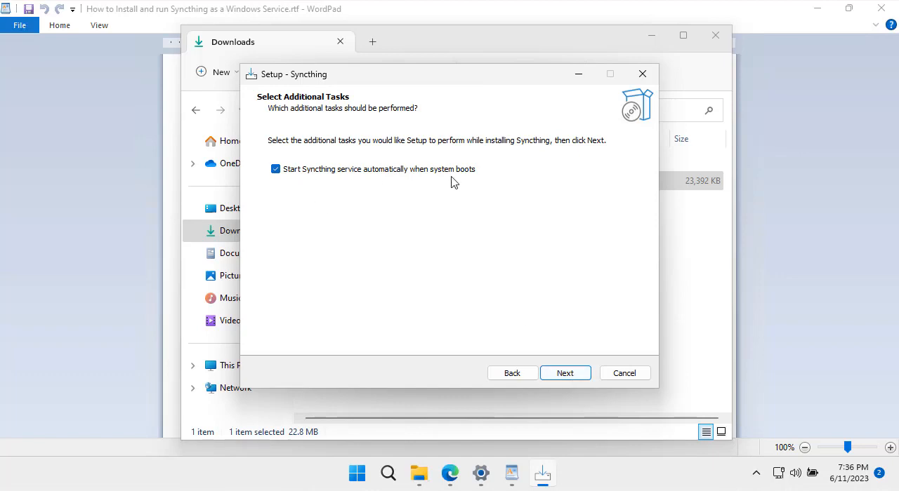
click(565, 374)
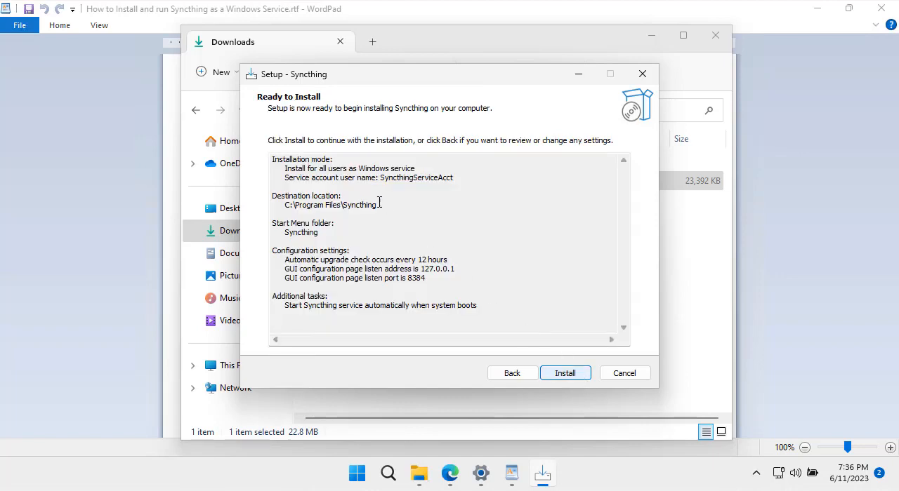
click(565, 373)
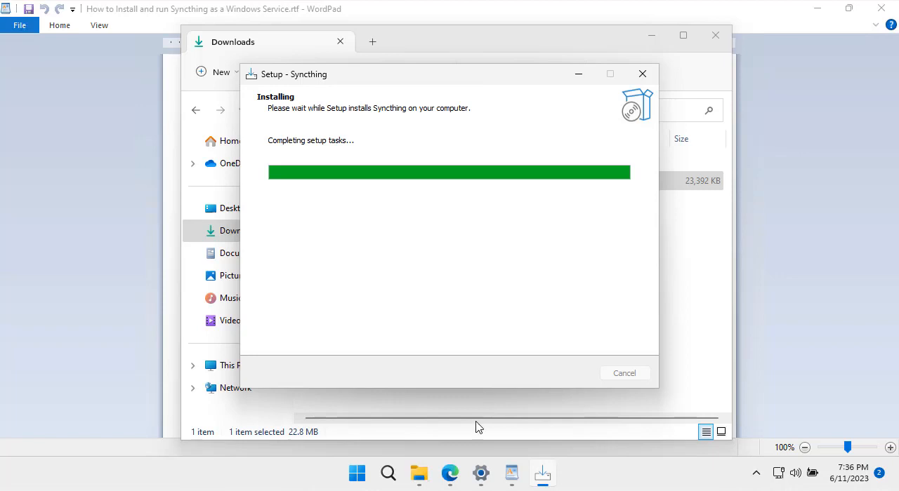
- Check this computer's name in the Settings window and finish the setup with the Syncthing service set to start
mouse_move(481, 486)
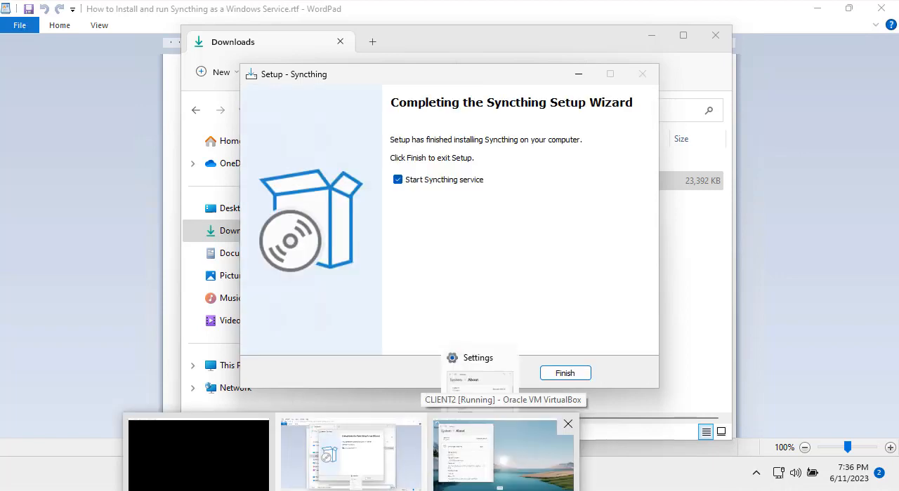
click(502, 455)
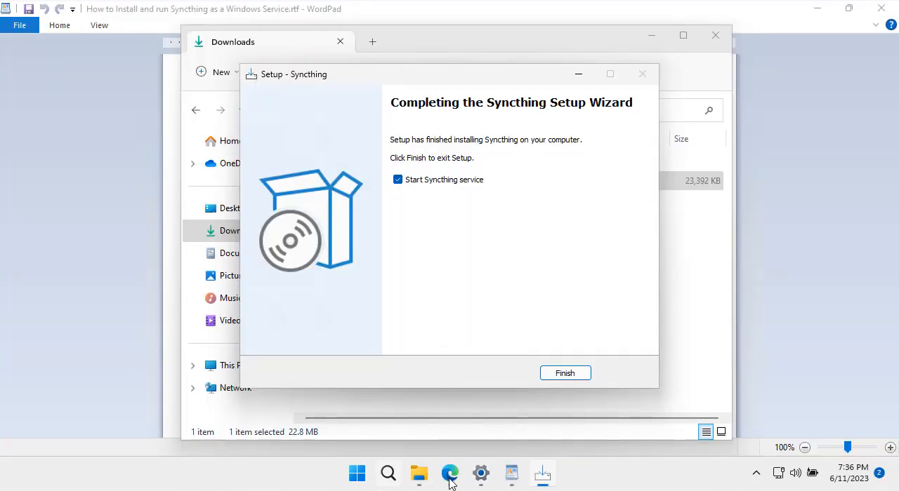
click(488, 481)
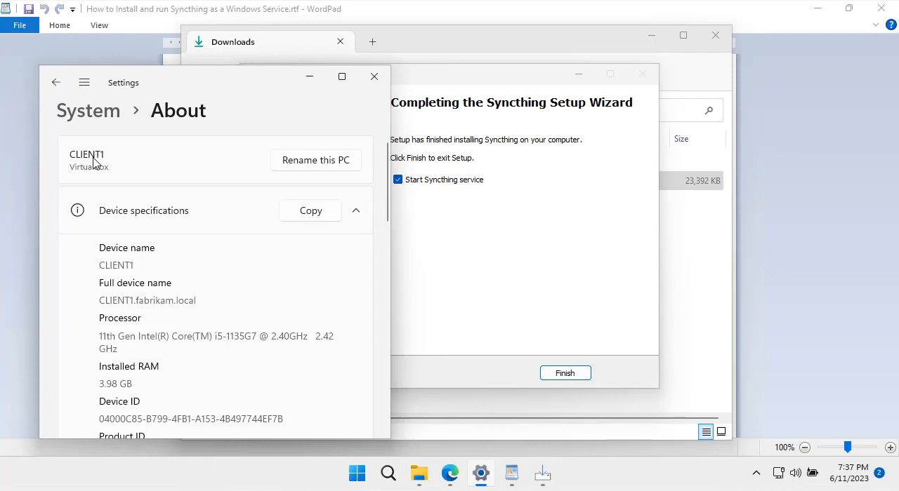
click(404, 184)
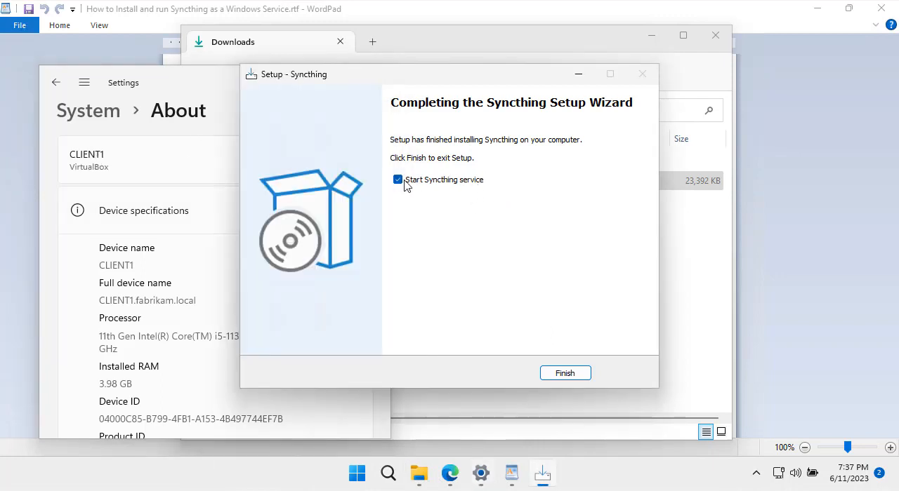
click(565, 374)
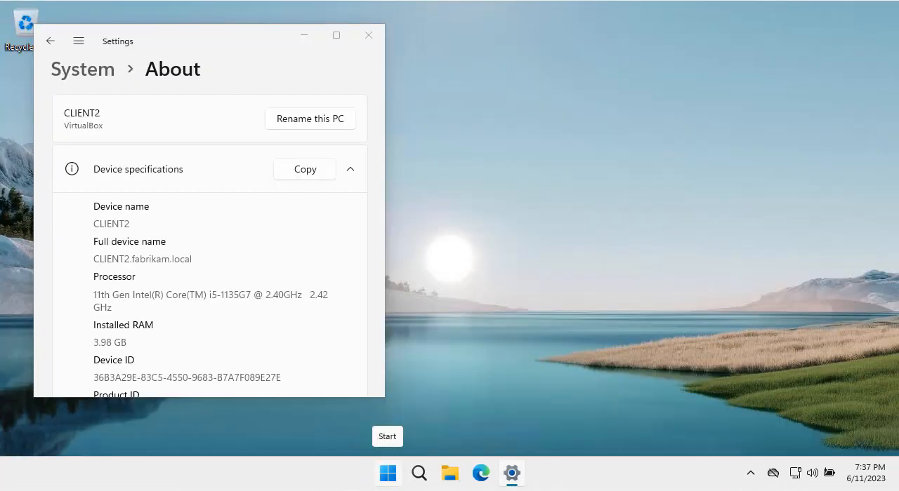
- On CLIENT2, run syncthing-1.23.4-setup.exe from the Downloads folder and choose installation for all users
click(450, 475)
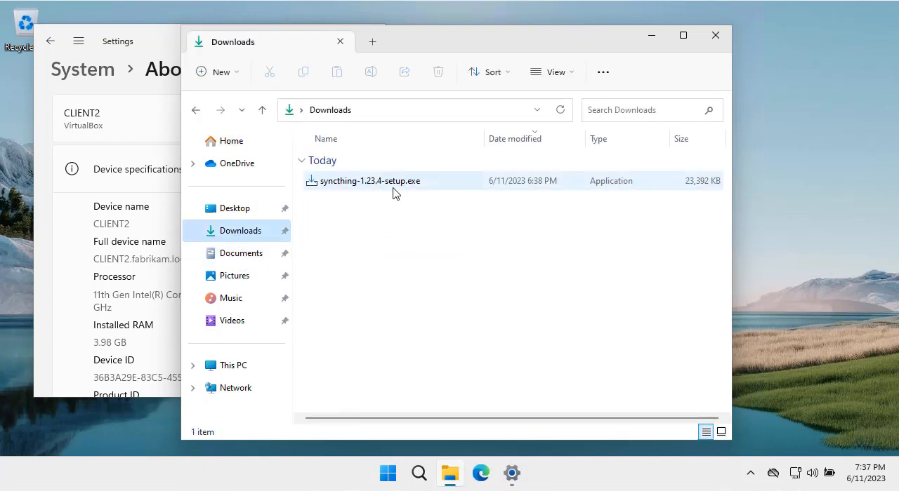
double_click(396, 184)
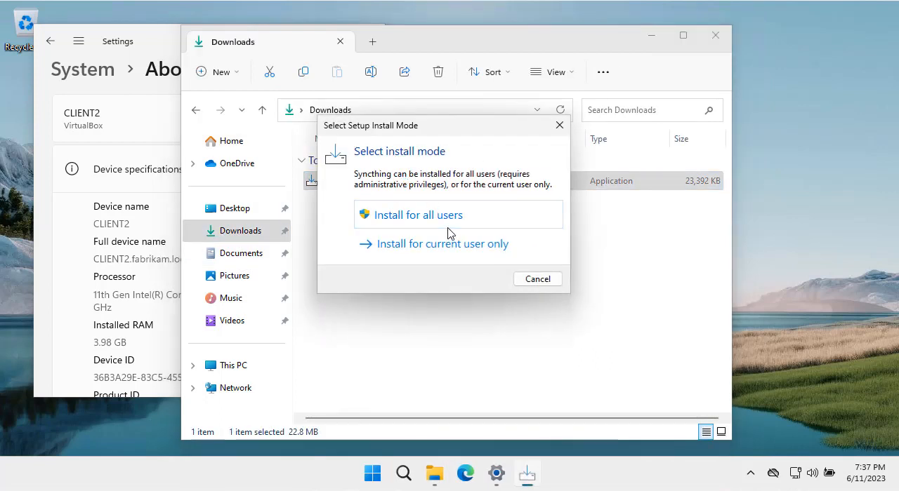
click(452, 223)
- Authorize the Syncthing setup on CLIENT2 with the domain Administrator account and its password
text(A)
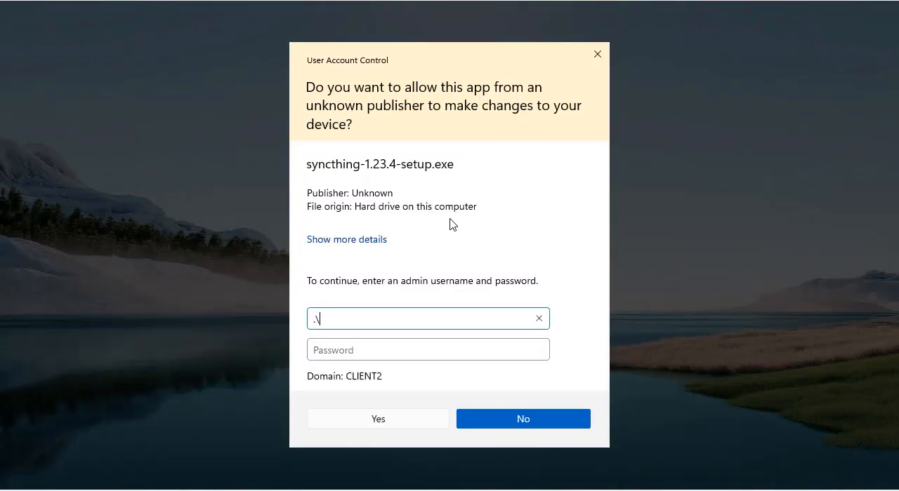
key(BackSpace)
text(Administrator)
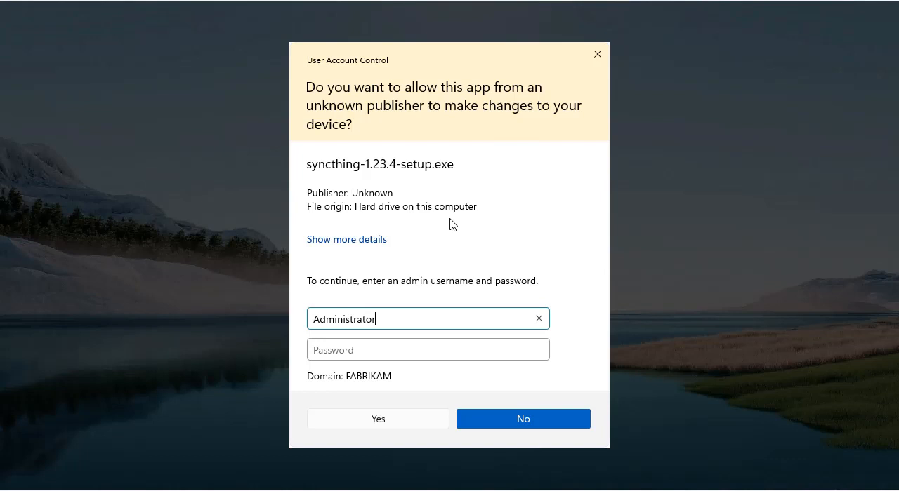
key(Tab)
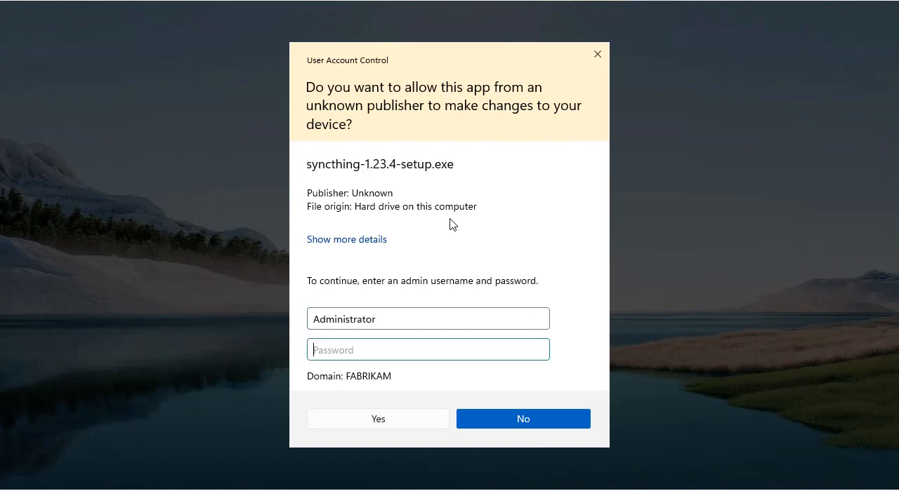
text(*)
key(Return)
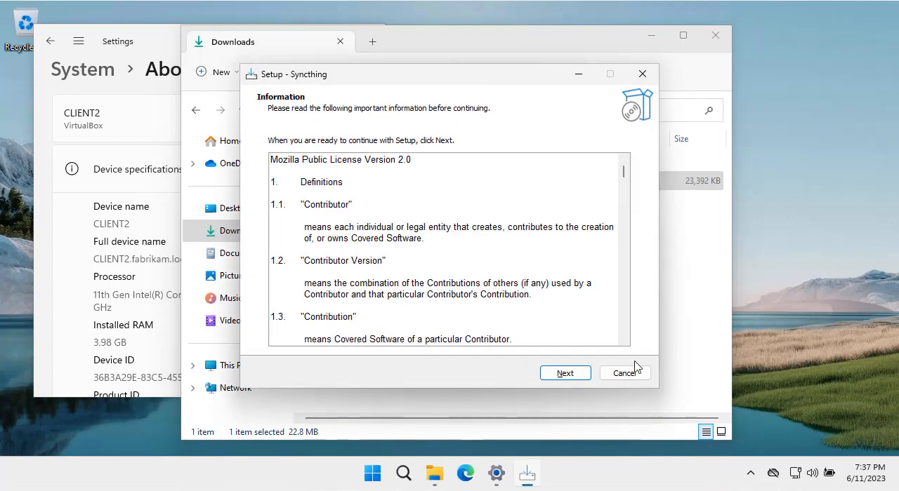
- Install Syncthing in C:\Program Files\Syncthing with a 12-hour upgrade interval, listen address 127.0.0.1, port 8384 and automatic service start at boot
click(575, 376)
click(574, 376)
click(575, 376)
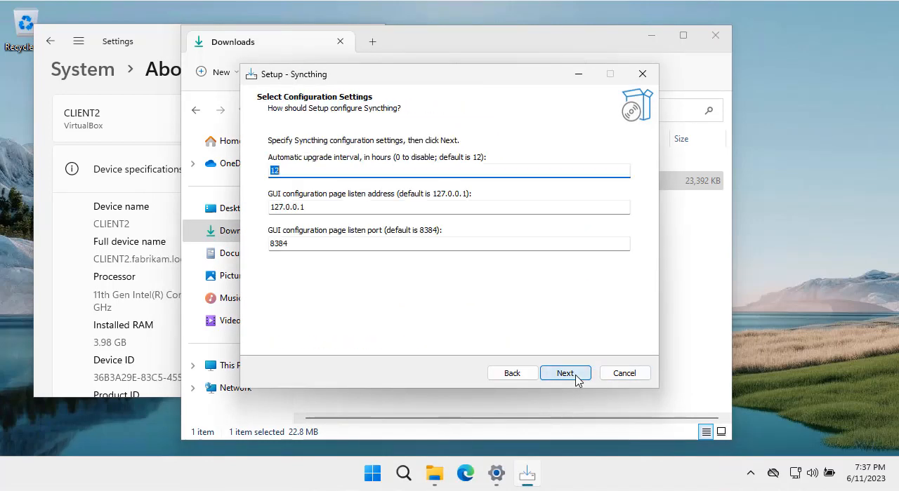
click(575, 376)
click(575, 376)
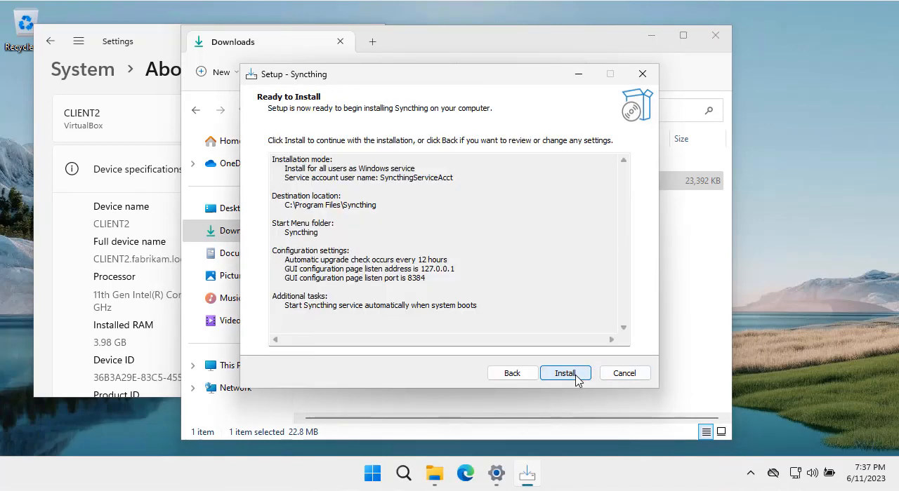
click(575, 375)
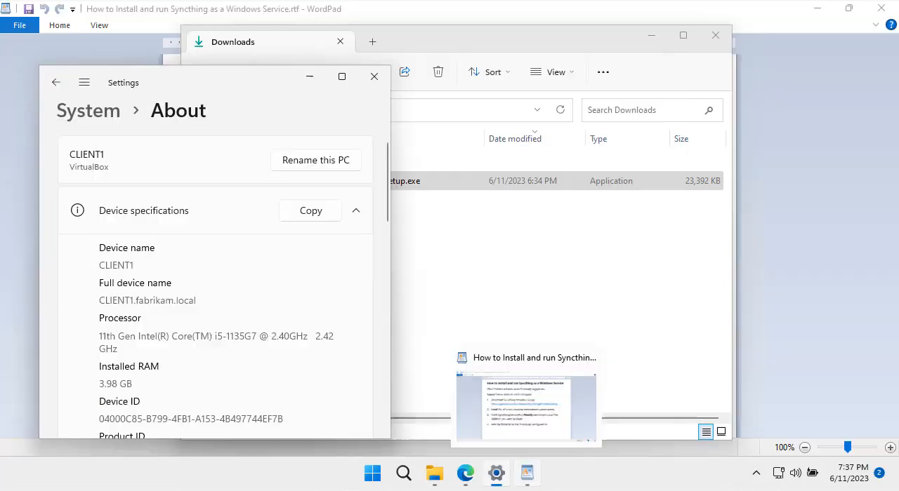
- On CLIENT1, browse through C:\Users to the Documents folder inside the logged-on user's profile
click(433, 474)
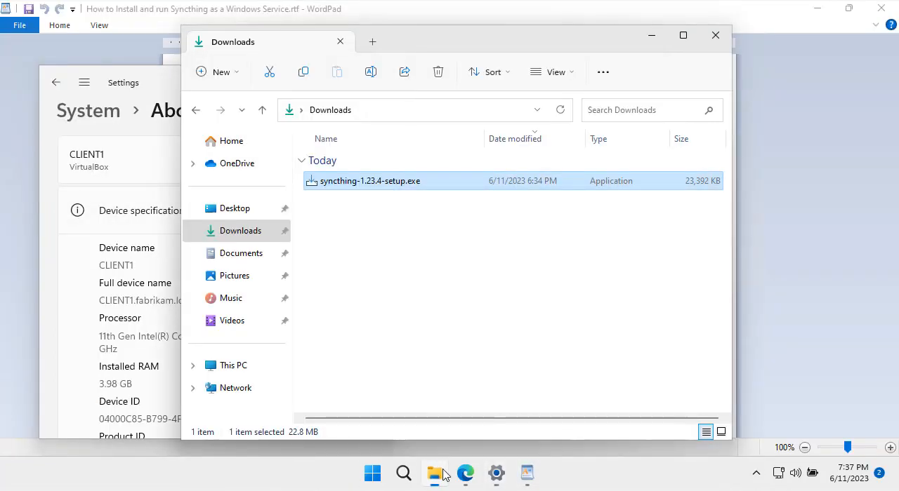
click(247, 263)
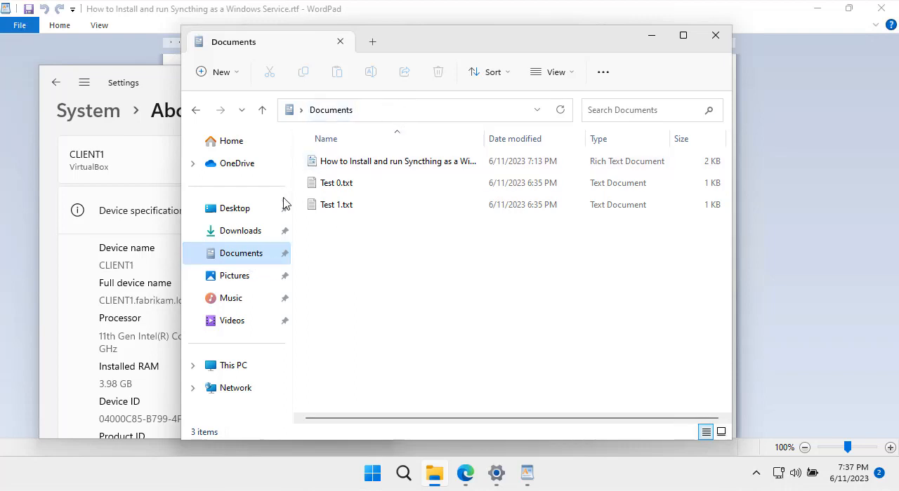
click(262, 365)
double_click(394, 187)
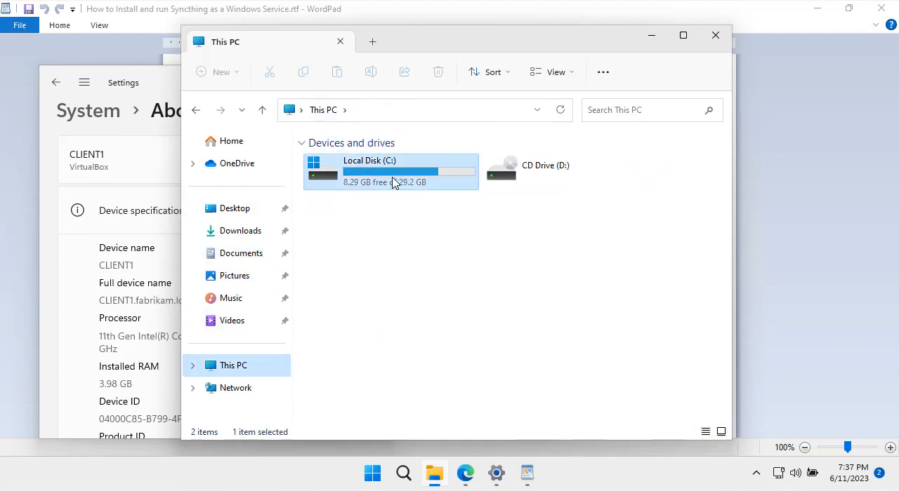
click(336, 228)
double_click(336, 228)
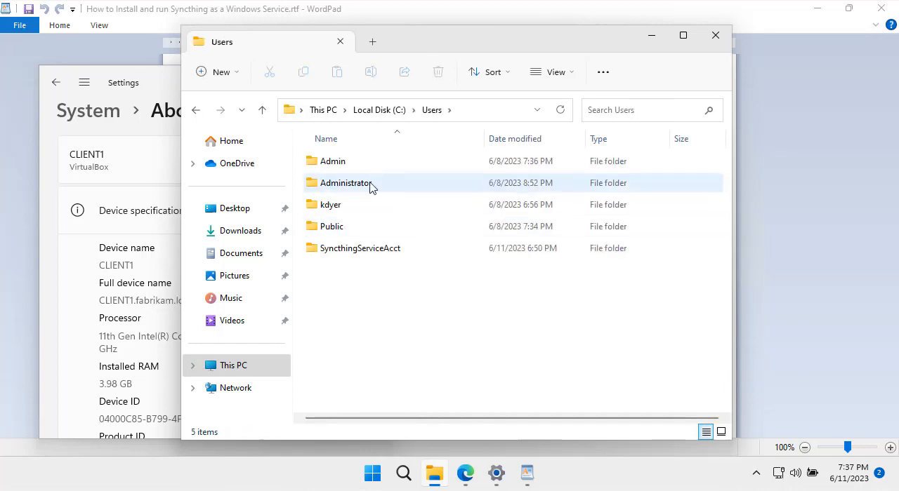
double_click(349, 204)
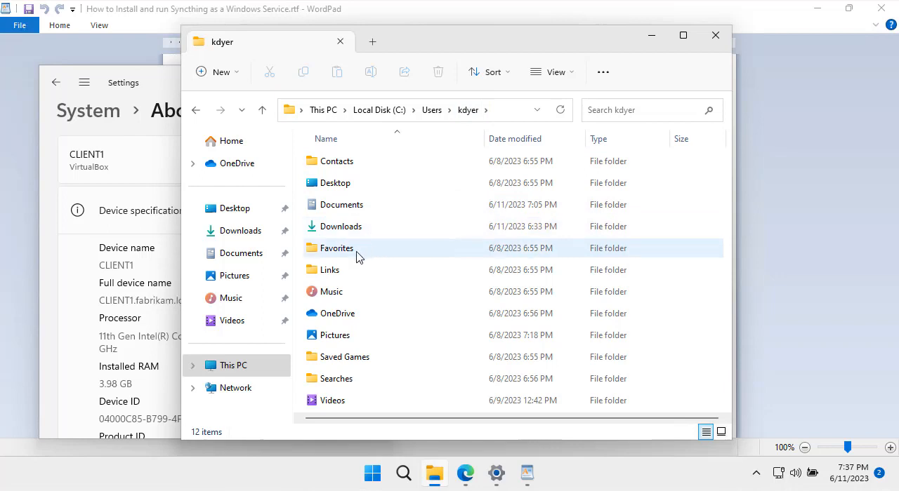
double_click(357, 206)
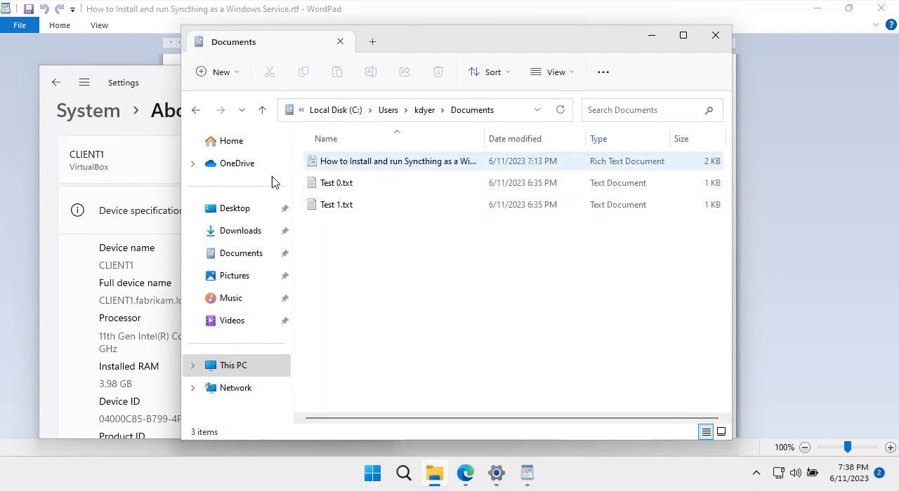
- Review the folder permission instruction in the WordPad notes and check the full path of the Documents folder
click(532, 476)
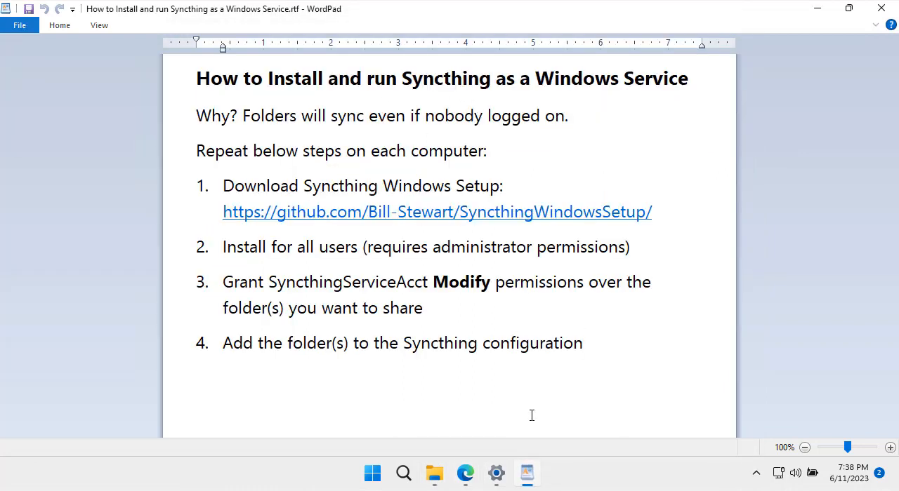
click(433, 478)
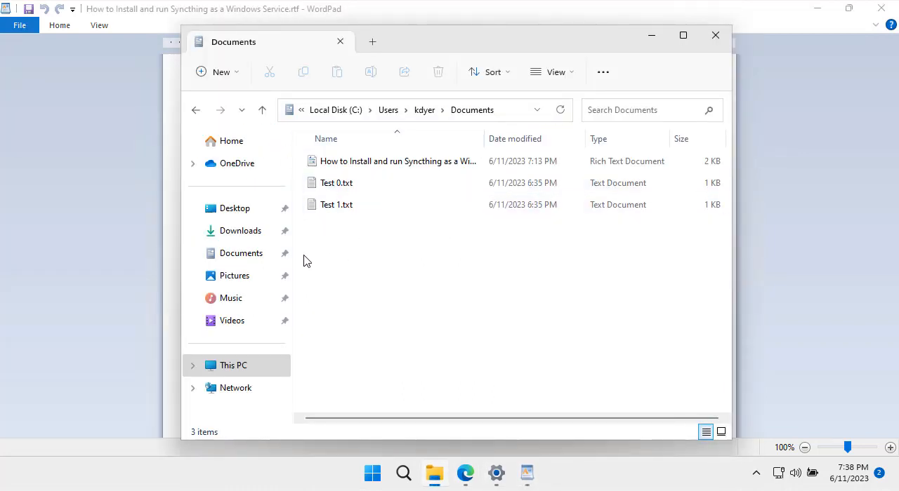
click(503, 110)
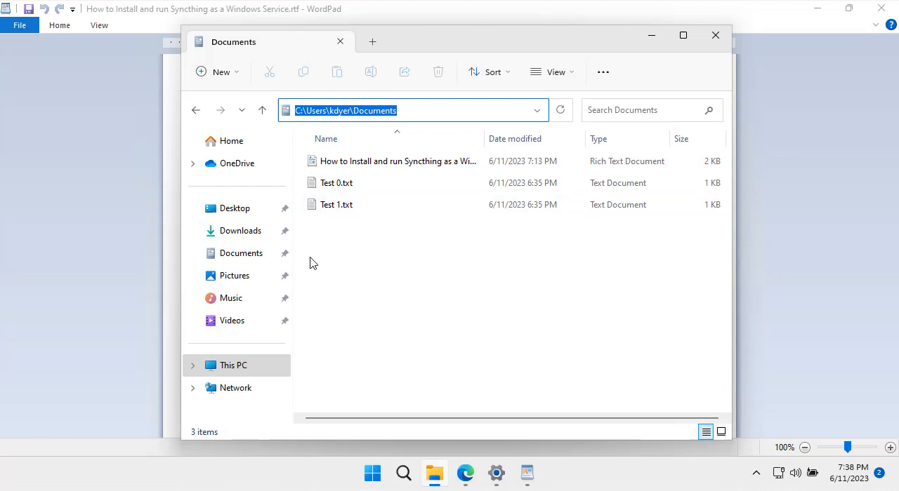
right_click(241, 262)
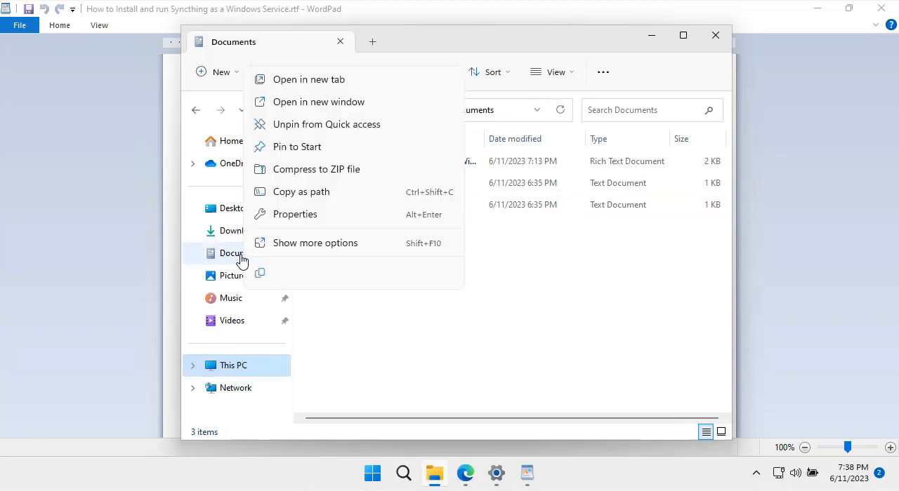
click(533, 321)
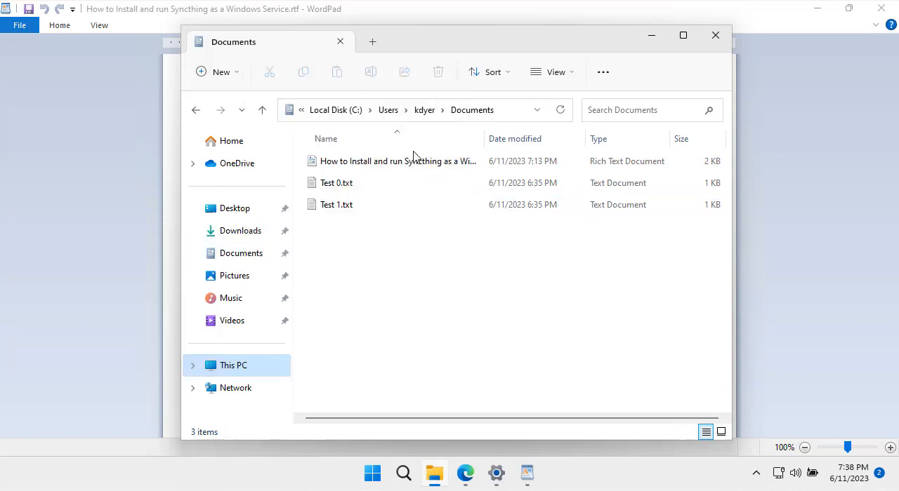
- Open the security permissions of the Documents folder in the user's profile for editing
click(424, 111)
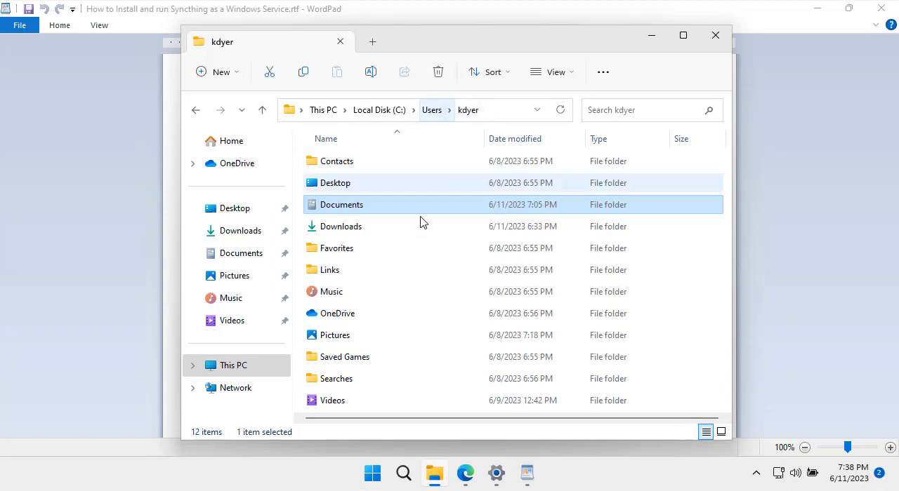
right_click(351, 214)
click(427, 337)
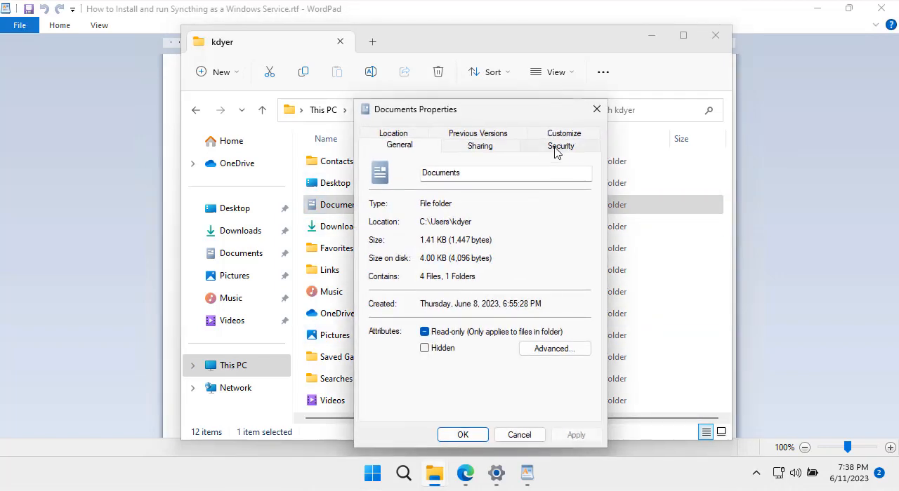
click(555, 149)
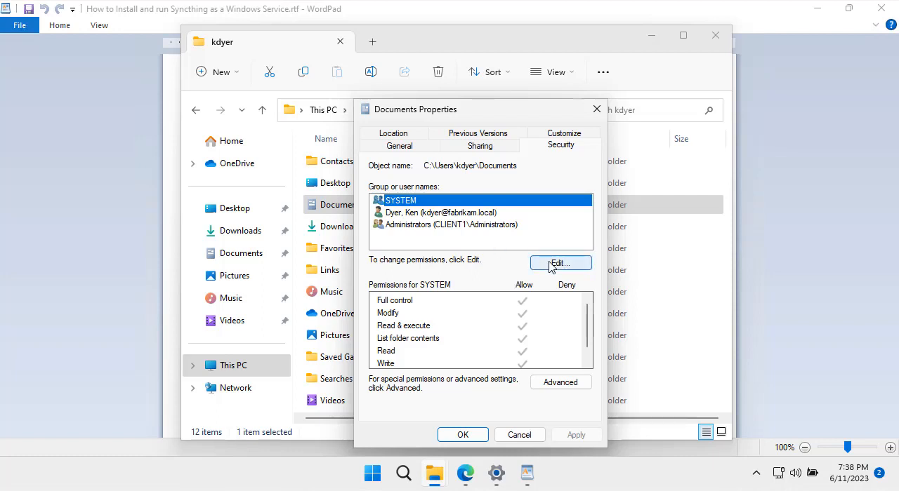
click(550, 264)
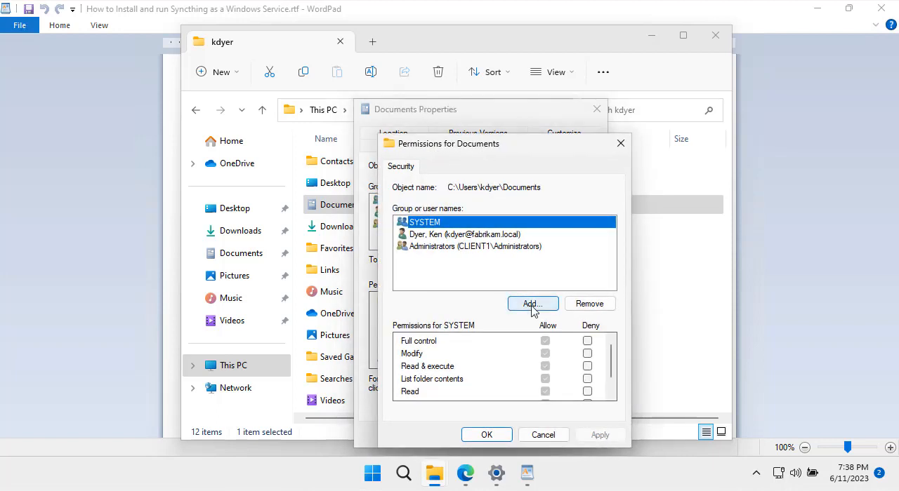
- Add the local account SyncthingServiceAcct from the CLIENT1 location to the Documents folder's permissions
click(531, 308)
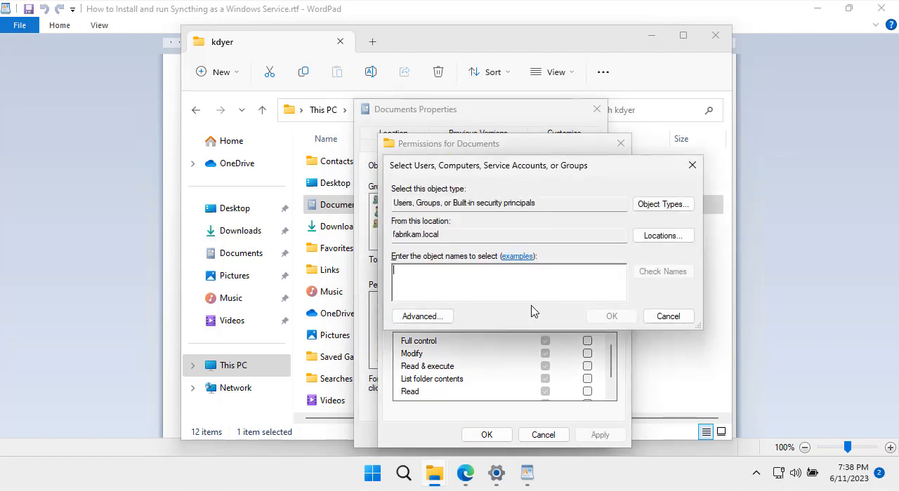
click(671, 240)
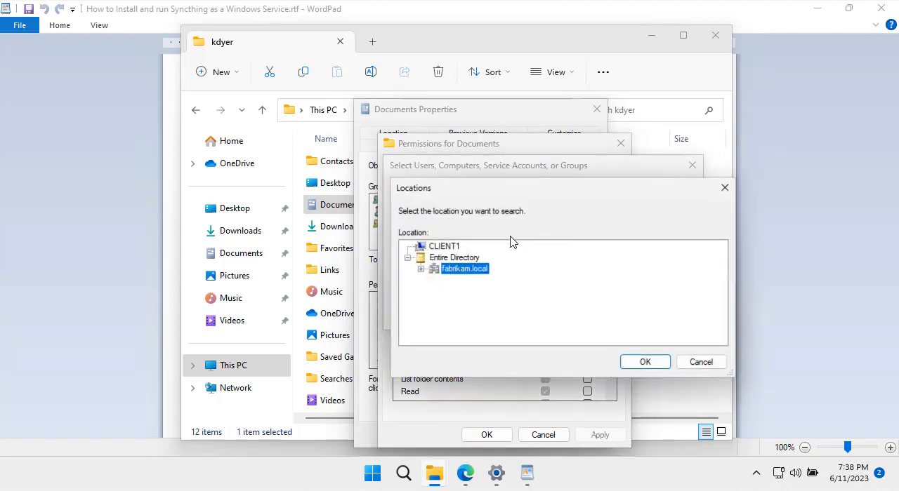
click(449, 248)
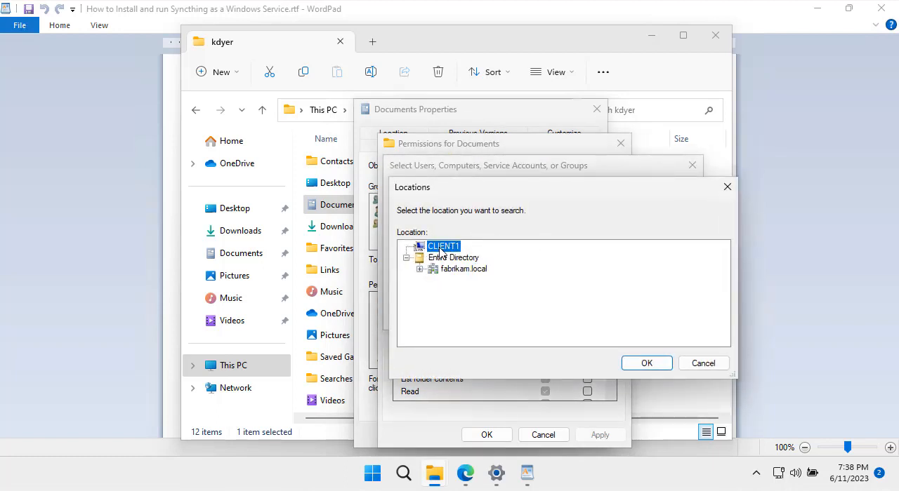
click(646, 363)
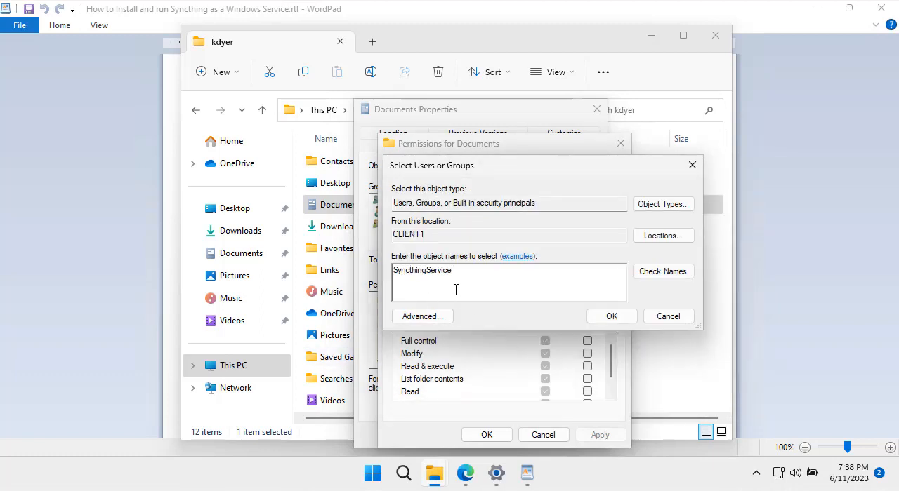
click(670, 278)
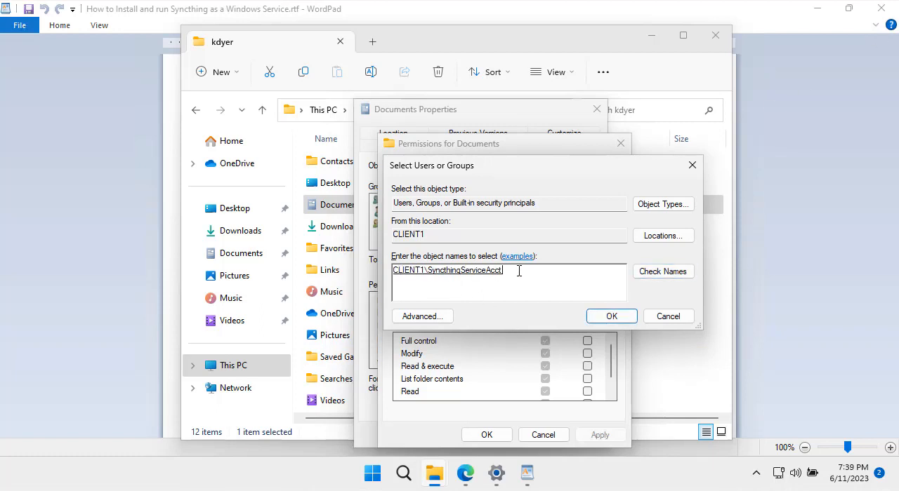
click(610, 316)
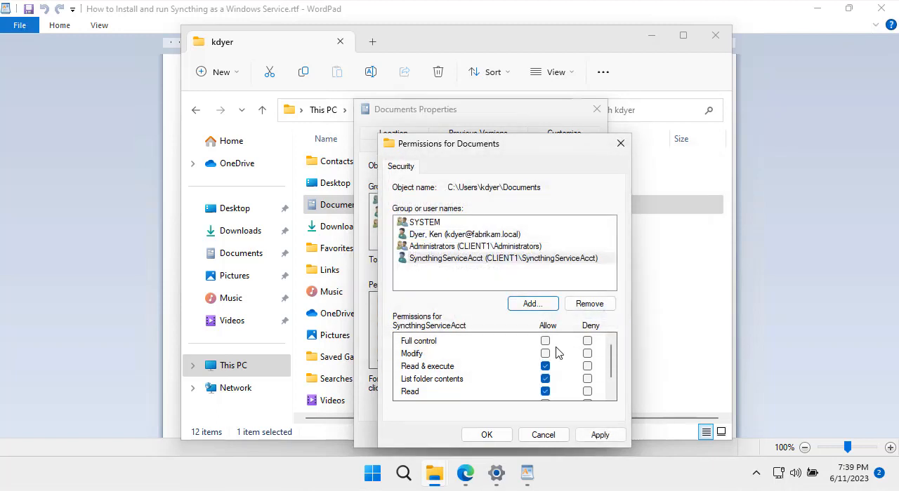
- Allow SyncthingServiceAcct the Modify permission on Documents and apply it, continuing past the inaccessible subfolders
click(545, 354)
click(503, 435)
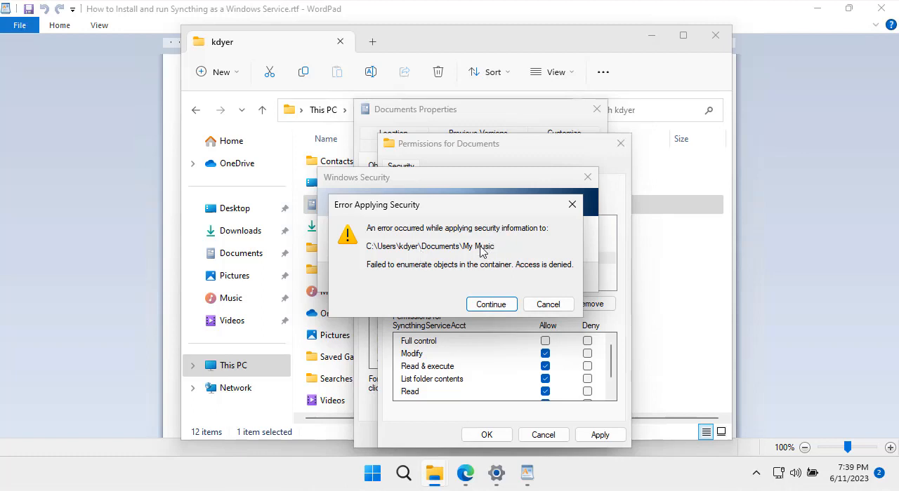
click(490, 306)
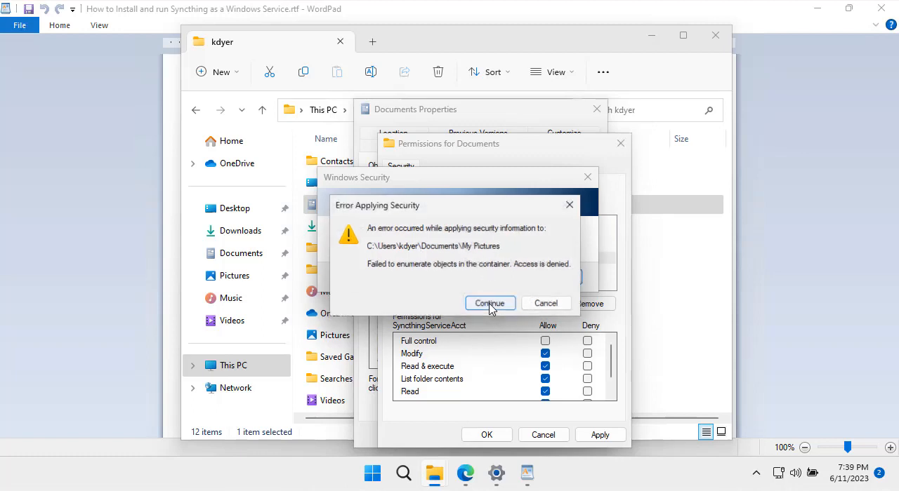
click(490, 306)
click(490, 304)
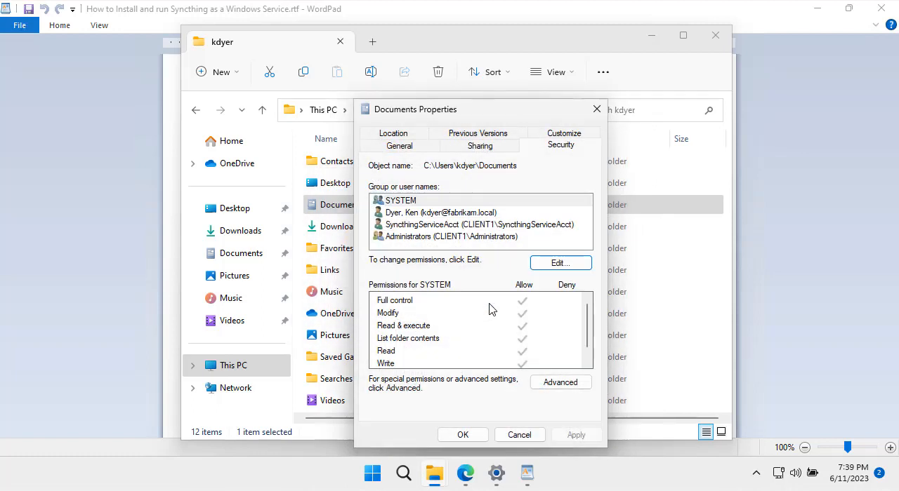
- Check SyncthingServiceAcct's permissions and the object path of the Documents folder, and close its properties
click(467, 226)
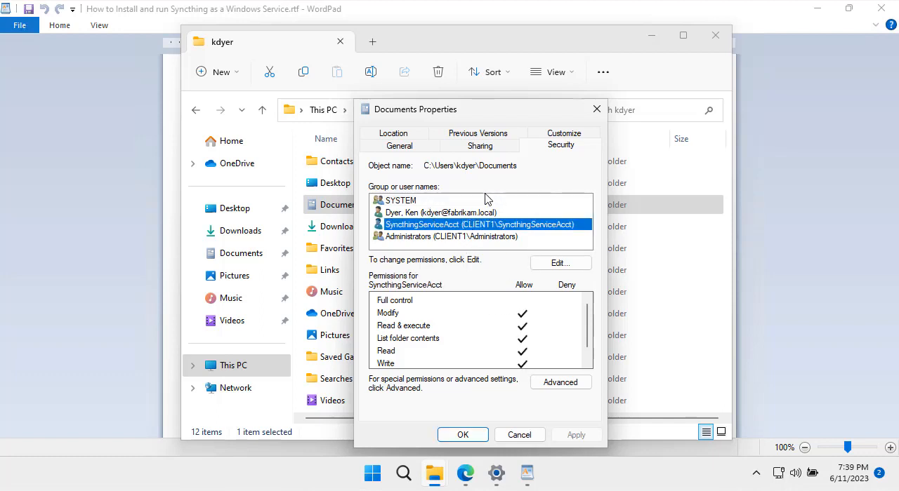
drag(426, 165, 521, 166)
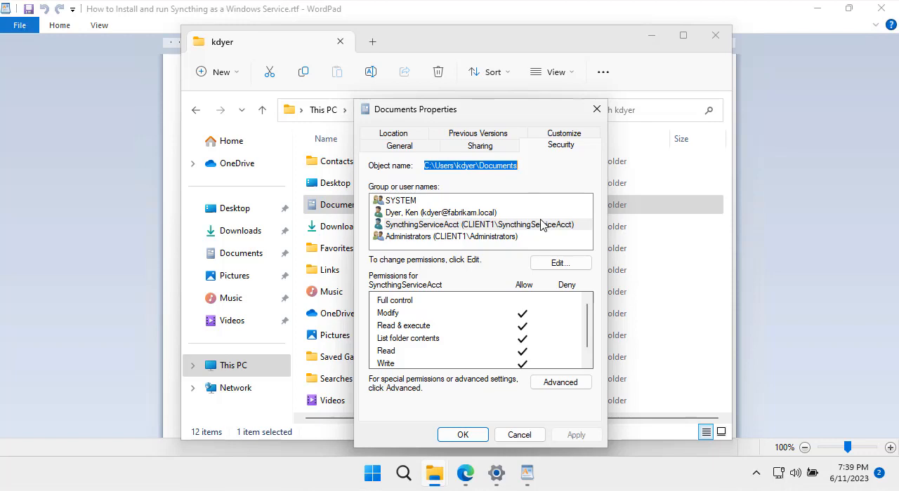
click(466, 434)
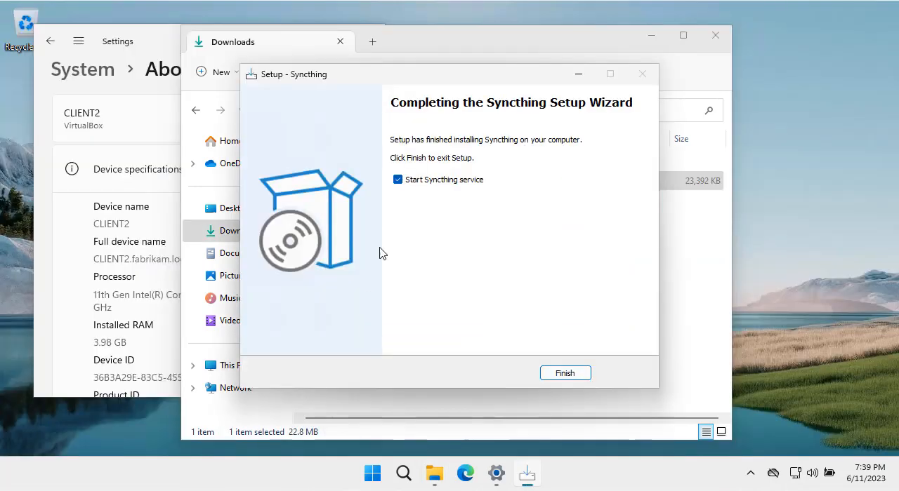
- Finish the Syncthing setup on CLIENT2 with the Syncthing service set to start
click(570, 375)
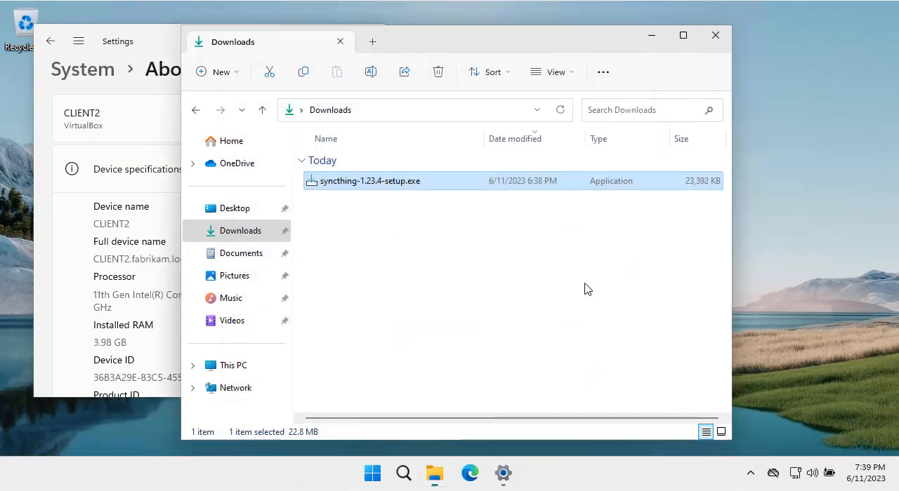
- In File Explorer on CLIENT2, browse to the domain user's profile folder under C:\Users
click(450, 474)
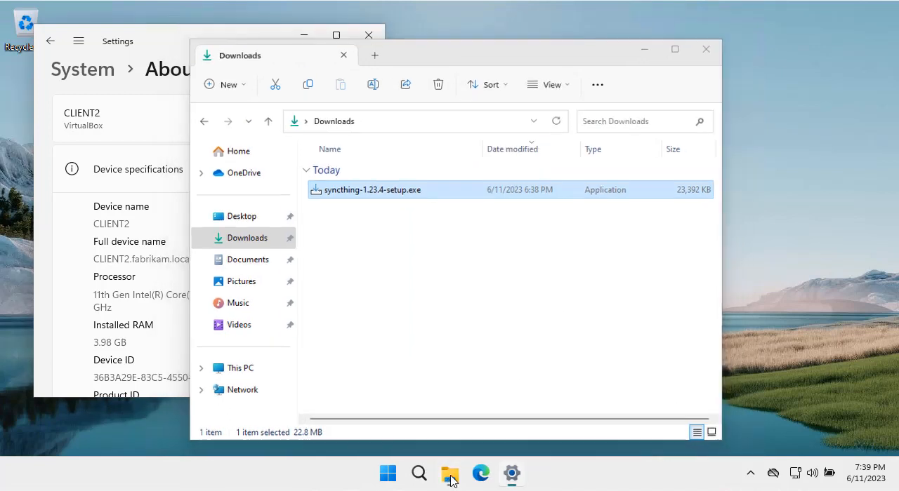
click(450, 475)
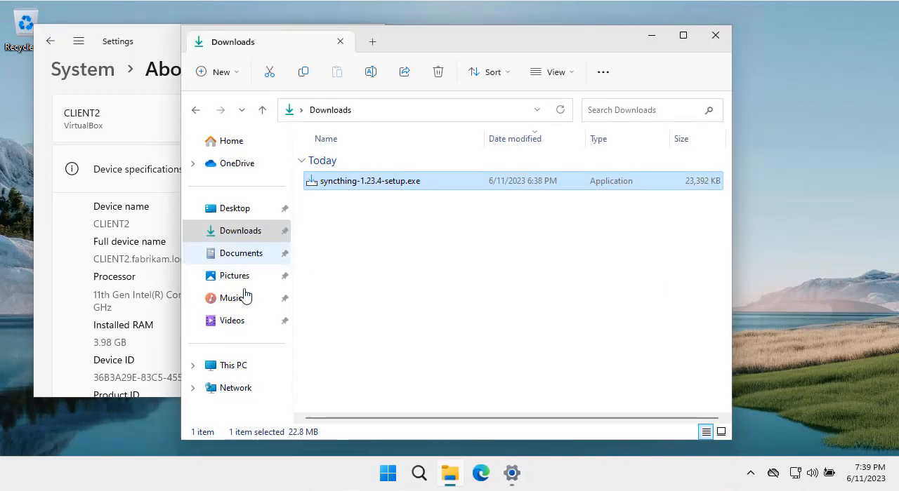
click(243, 367)
double_click(369, 171)
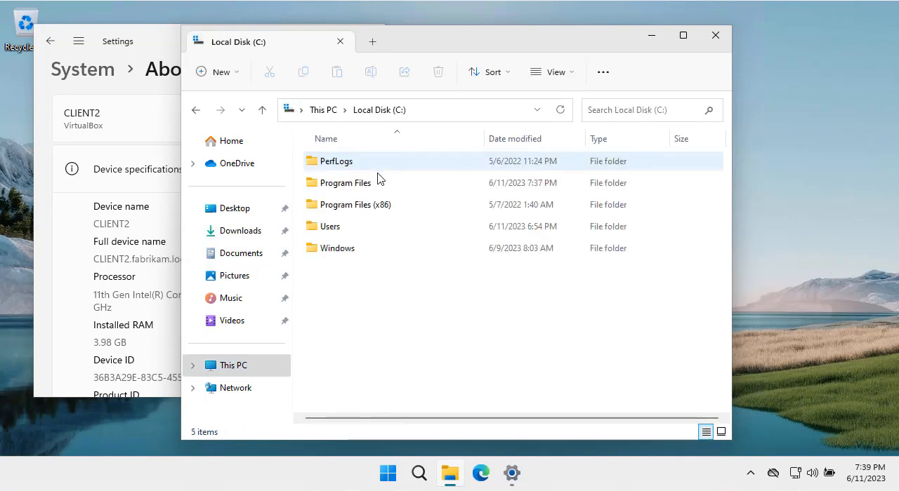
click(345, 225)
double_click(345, 226)
click(346, 204)
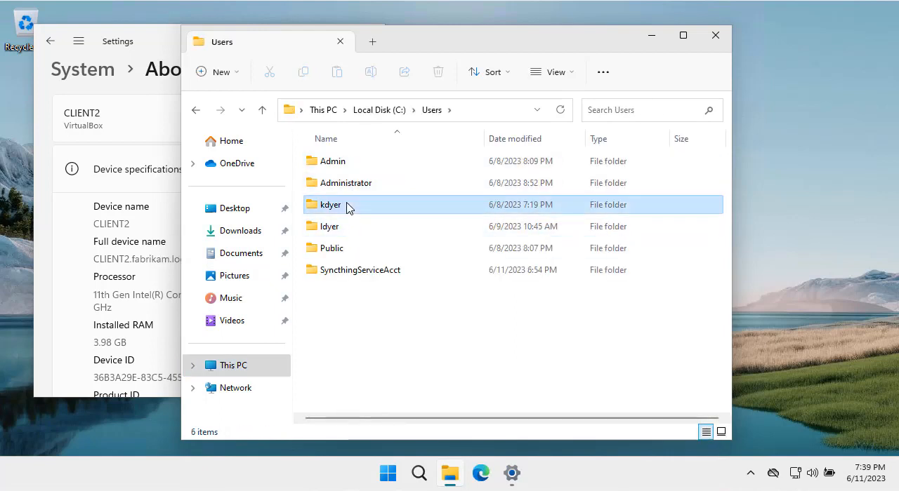
double_click(347, 205)
- Open the security permissions of the profile's Documents folder for editing
click(347, 206)
right_click(347, 208)
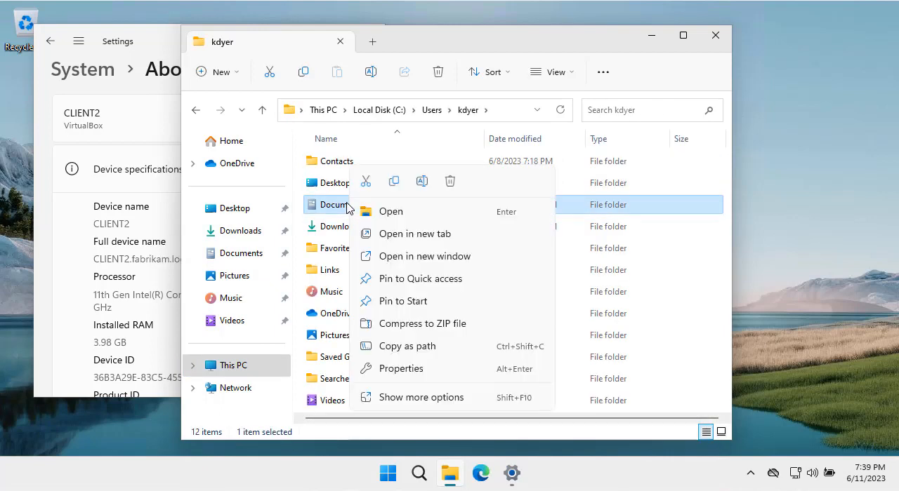
click(453, 370)
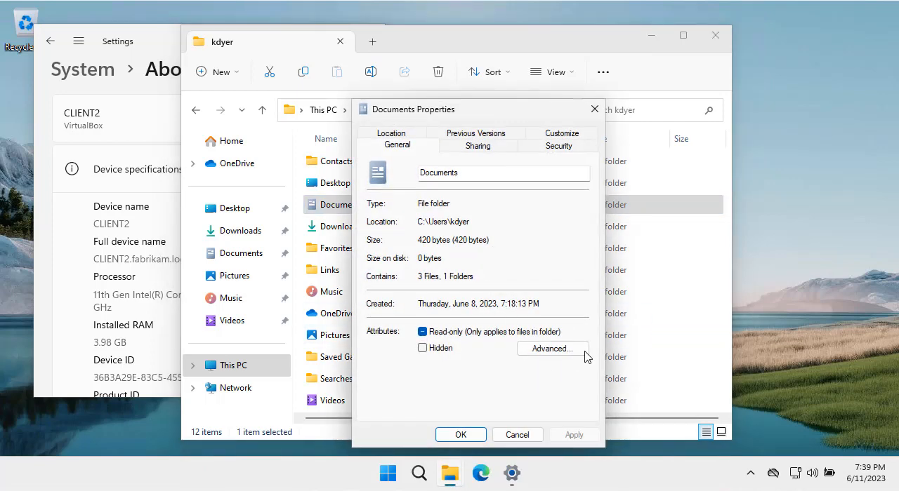
click(555, 147)
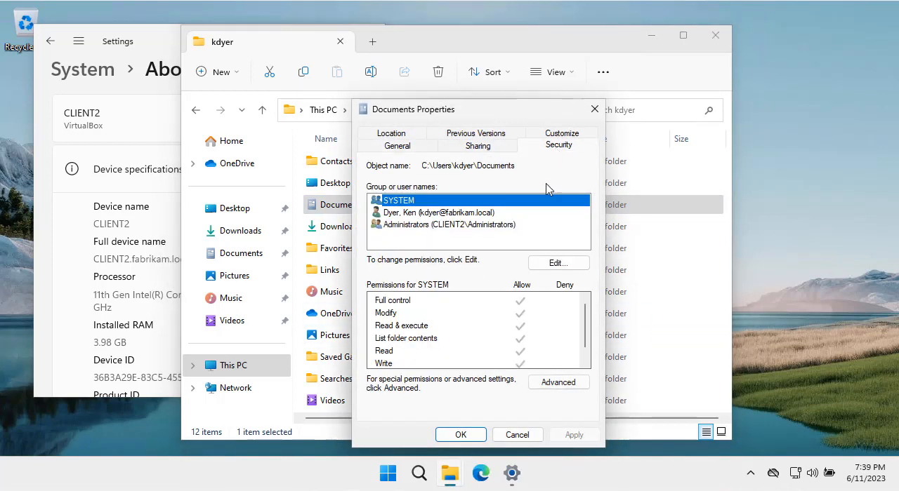
click(557, 265)
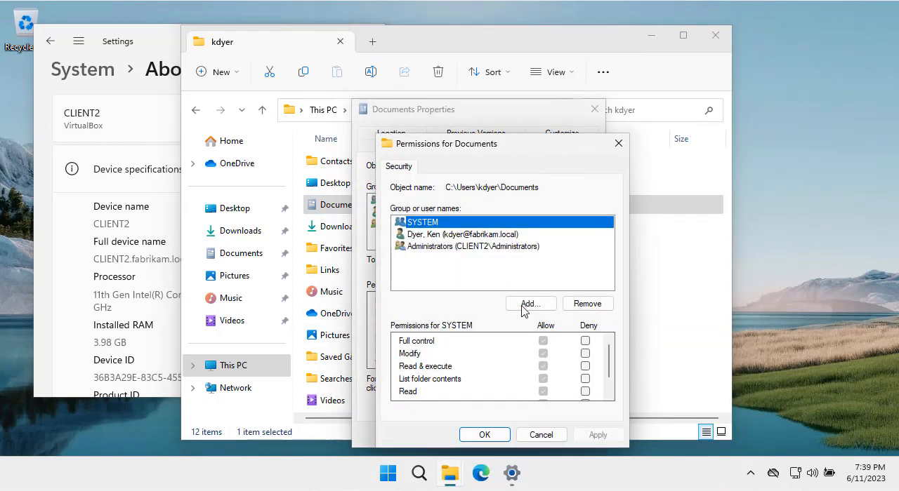
- Add the local account SyncthingServiceAcct from the CLIENT2 location to the Documents folder's permissions, checking the name
click(541, 305)
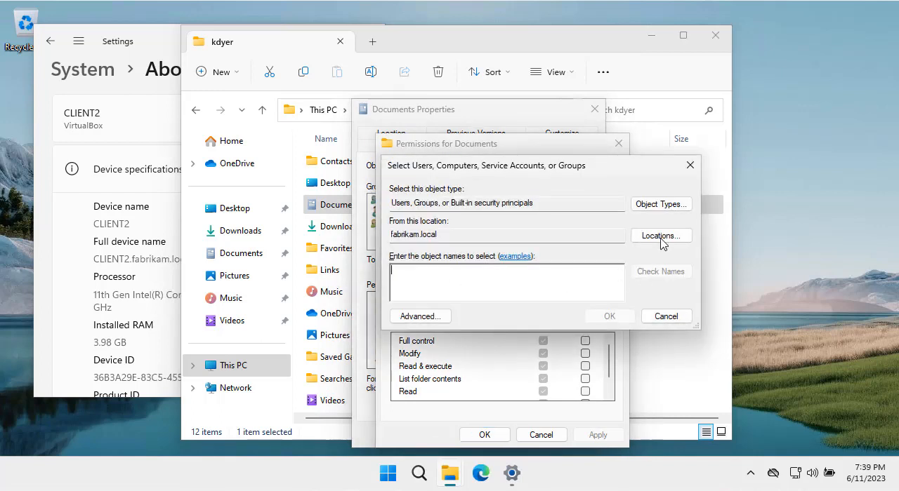
click(660, 237)
click(438, 247)
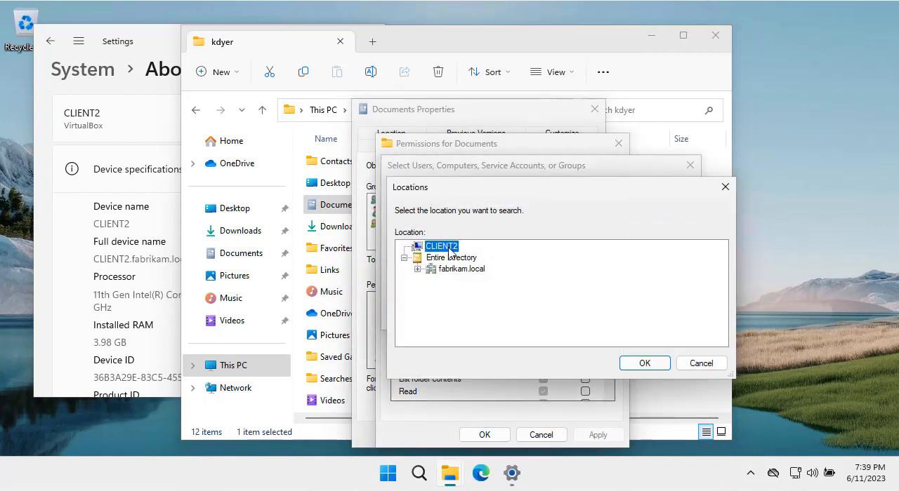
click(635, 367)
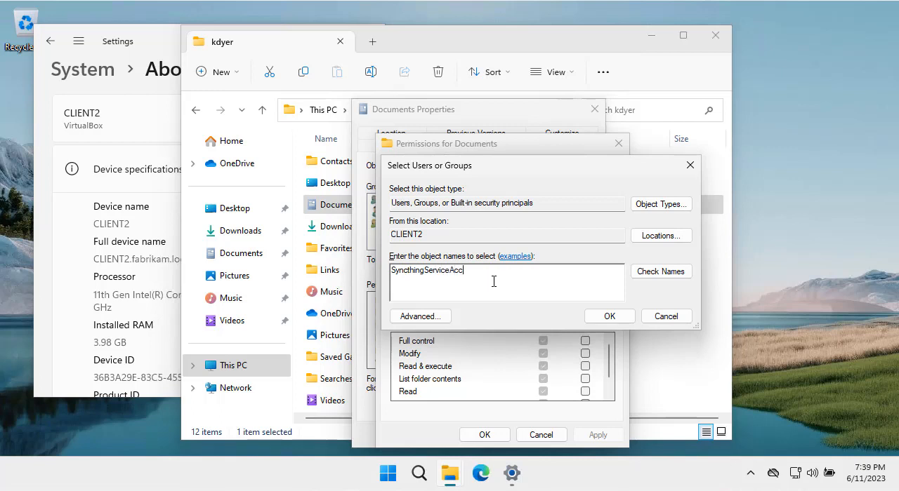
click(661, 276)
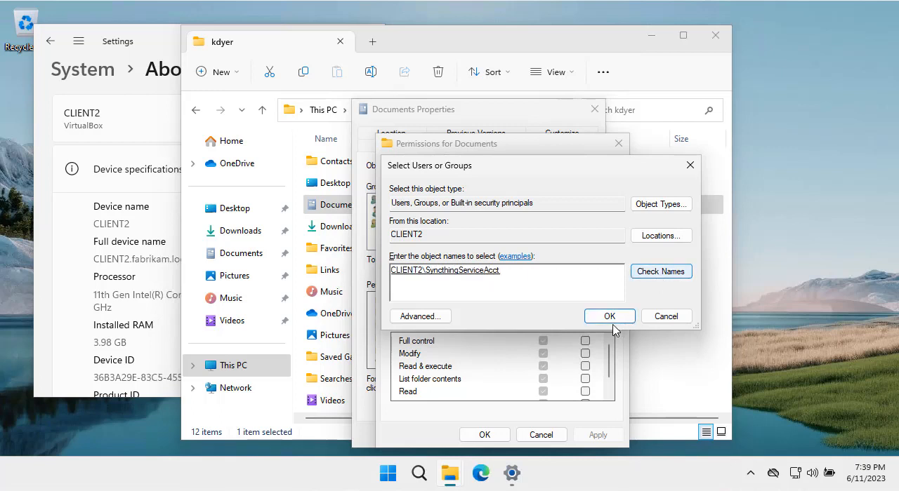
click(611, 318)
- Allow SyncthingServiceAcct the Modify permission on CLIENT2's Documents folder, continuing past inaccessible subfolders, and check the account's permissions before closing the properties
click(543, 353)
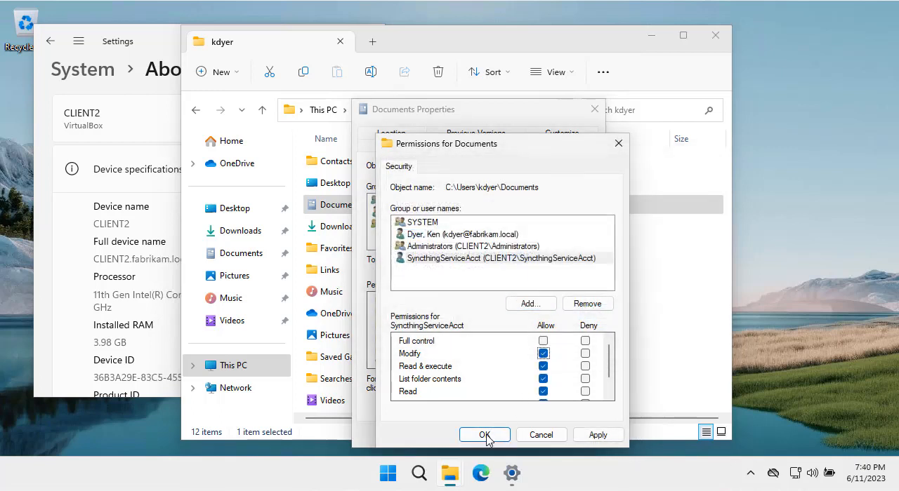
click(485, 435)
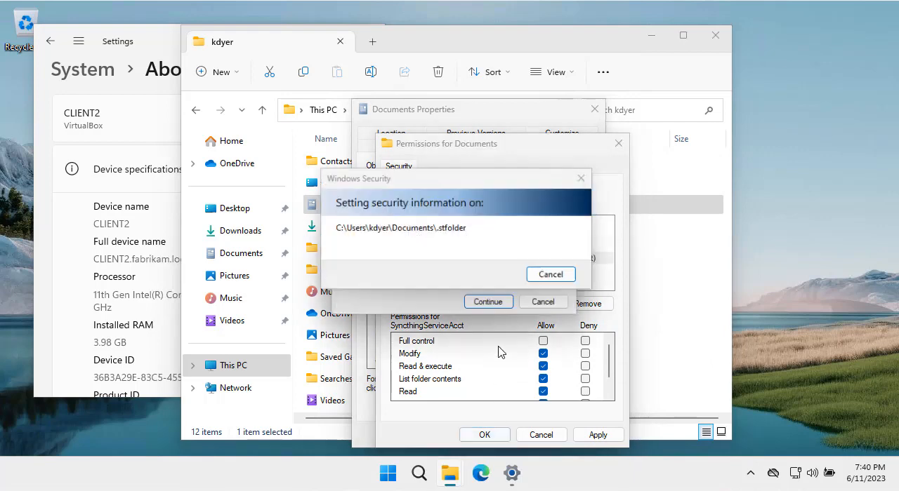
click(491, 304)
click(490, 304)
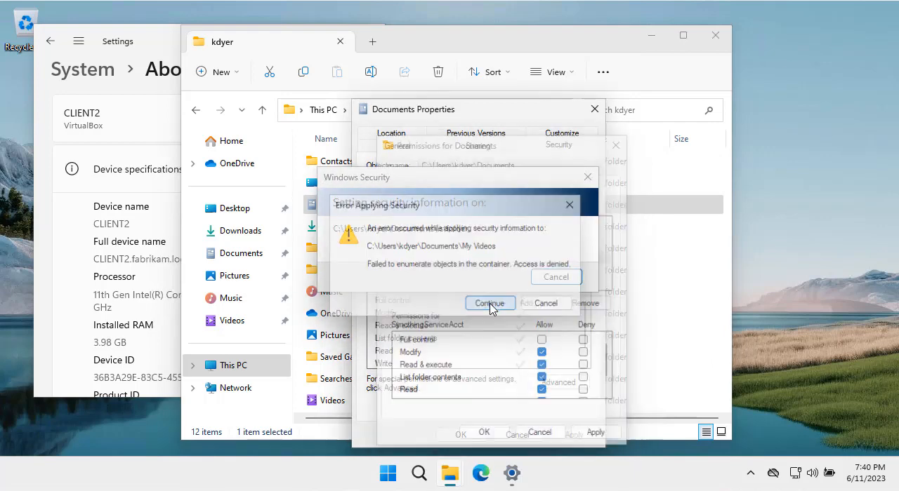
click(460, 225)
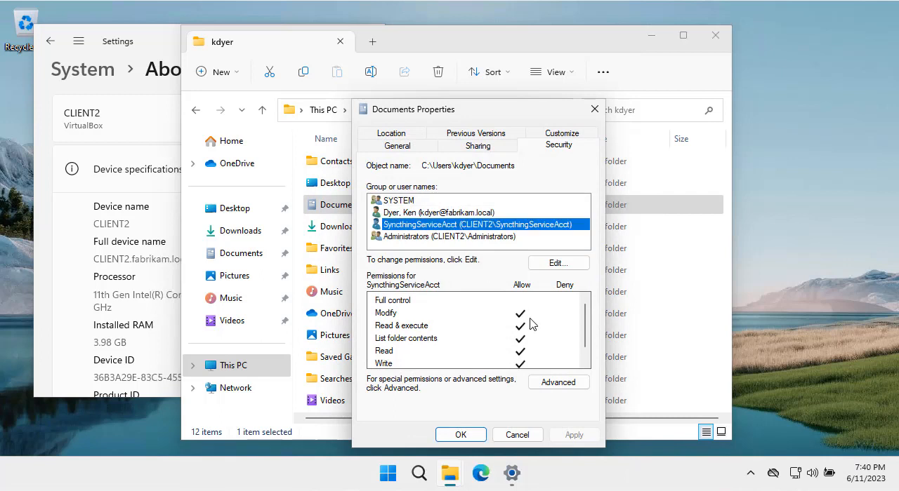
click(461, 435)
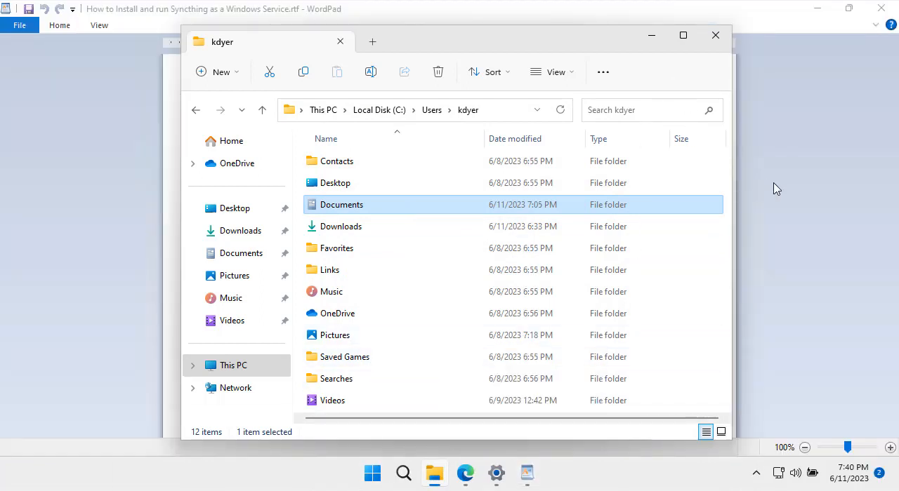
- On CLIENT1, bring up the WordPad instructions and launch the Syncthing Configuration Page from the installed apps
click(771, 193)
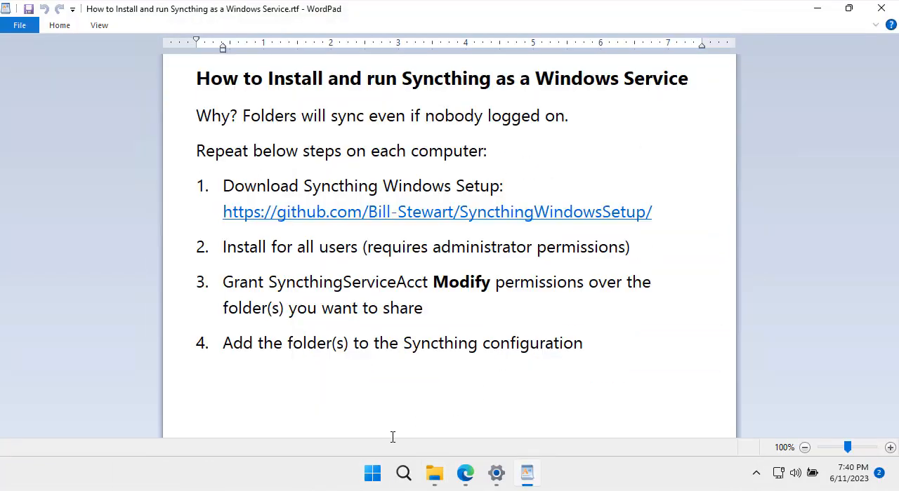
click(373, 475)
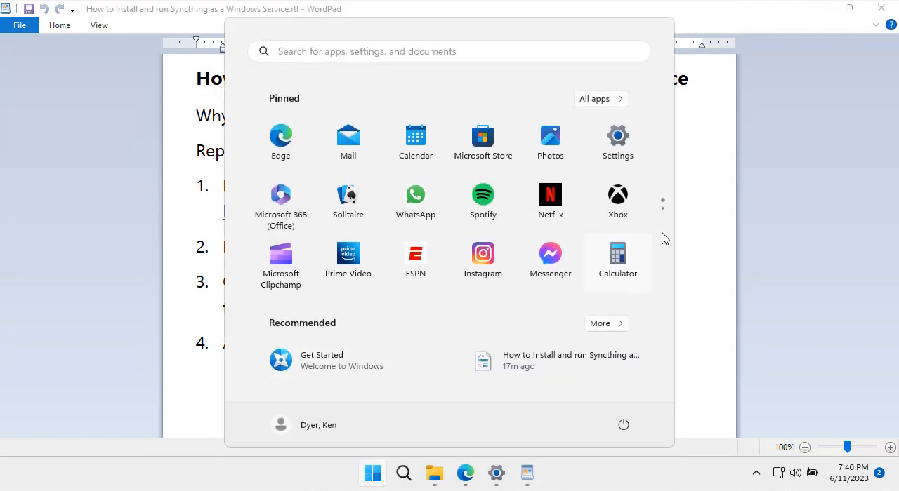
click(598, 100)
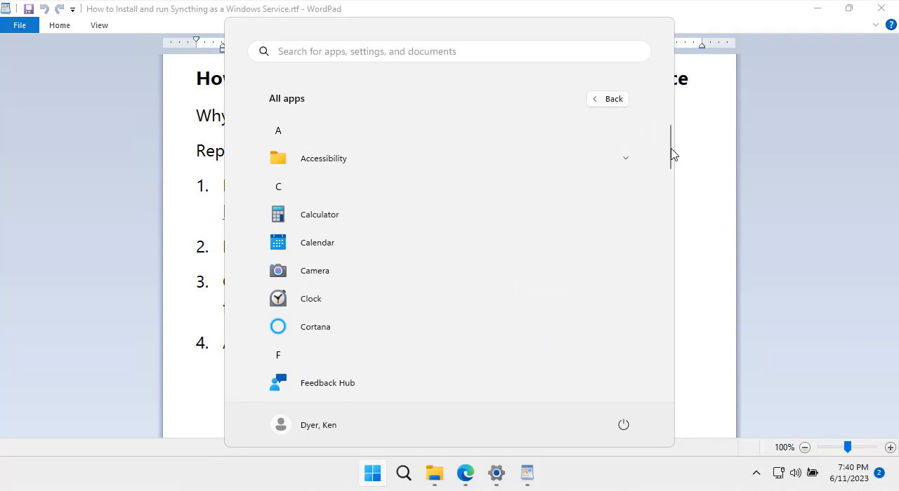
scroll(668, 203, down, 2)
drag(669, 204, 658, 318)
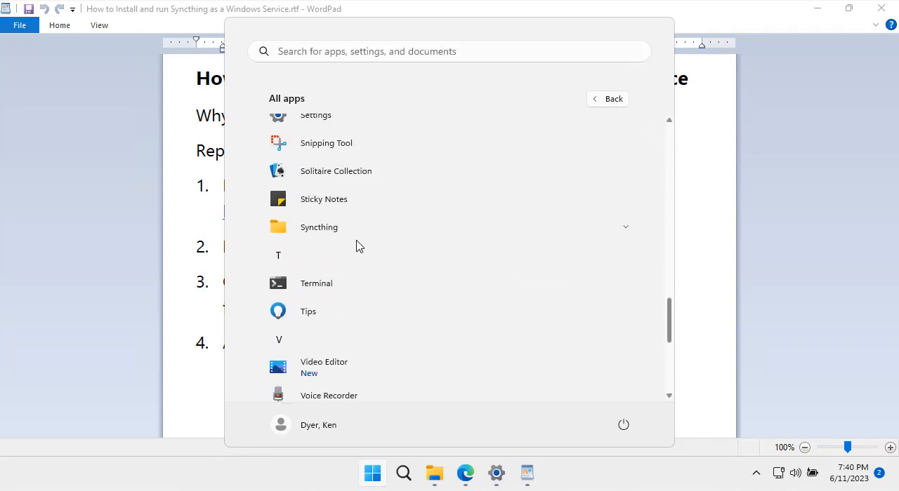
click(328, 233)
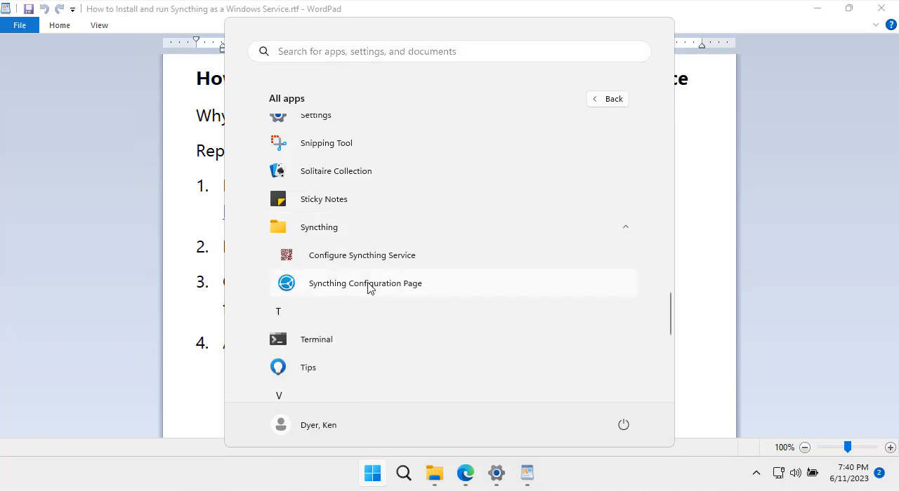
click(370, 288)
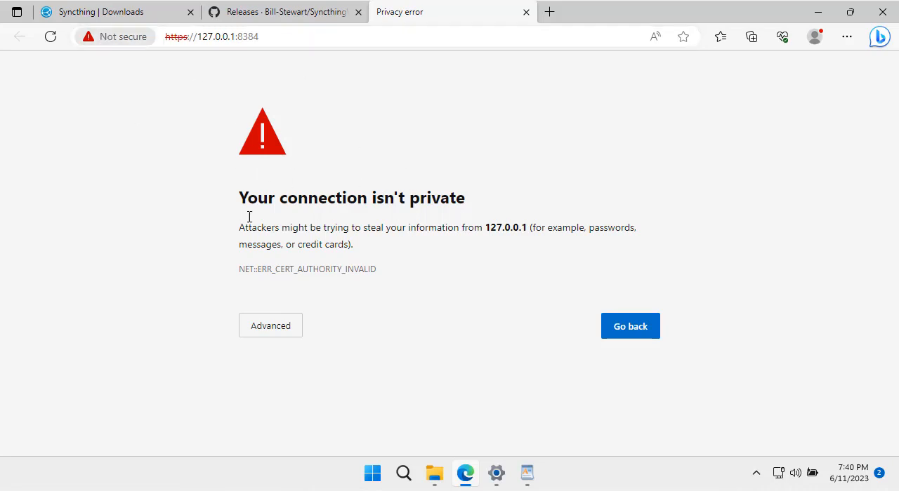
- Continue past the certificate warning to 127.0.0.1 and decline Syncthing's anonymous usage reporting
click(284, 340)
scroll(375, 301, down, 1)
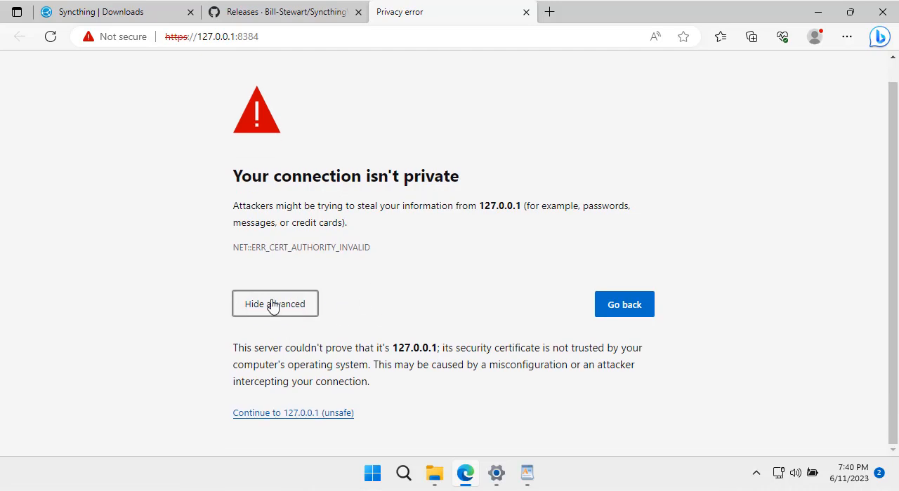
click(293, 414)
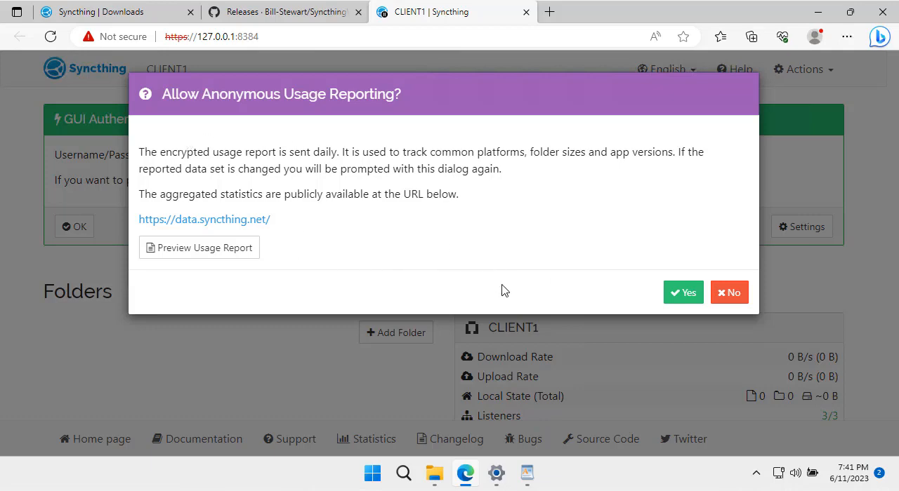
click(727, 298)
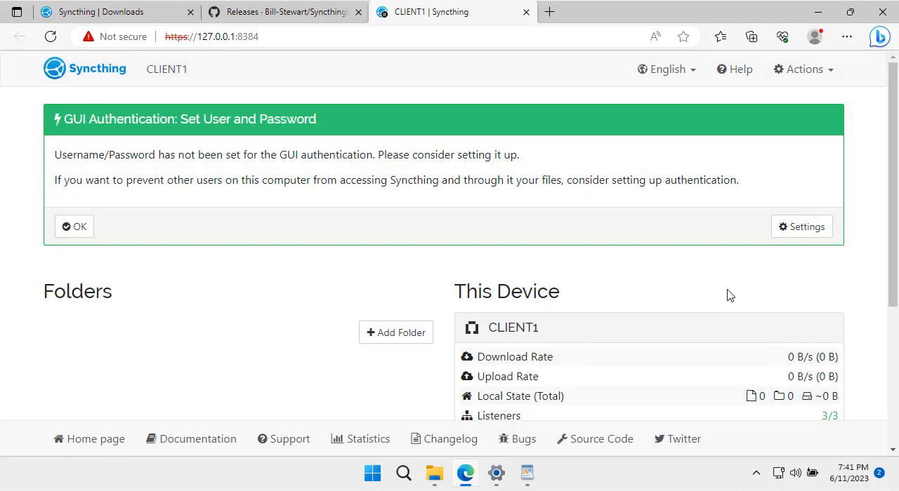
- Set the GUI authentication user to admin with a GUI authentication password, save the settings, and sign in with those credentials
click(780, 231)
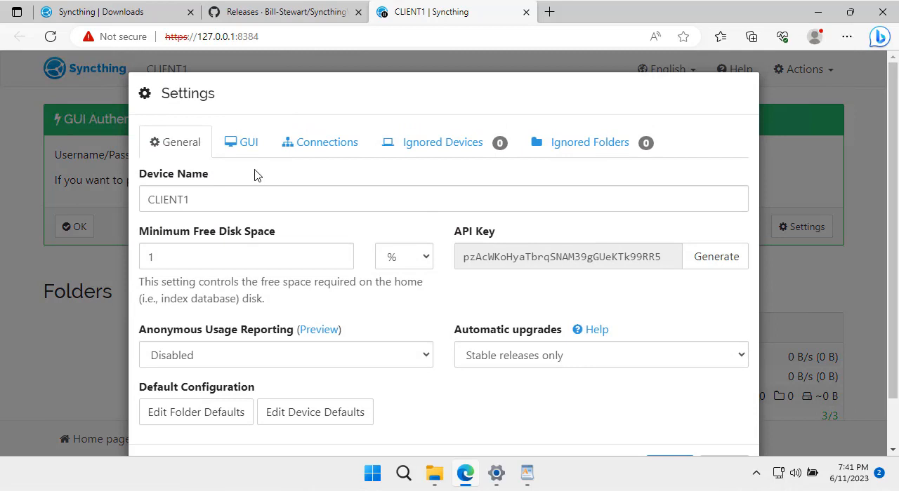
click(246, 147)
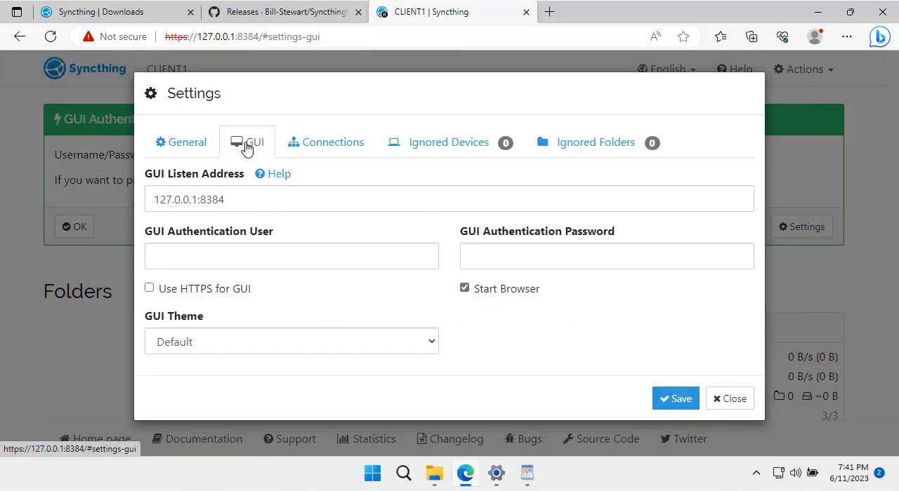
click(223, 254)
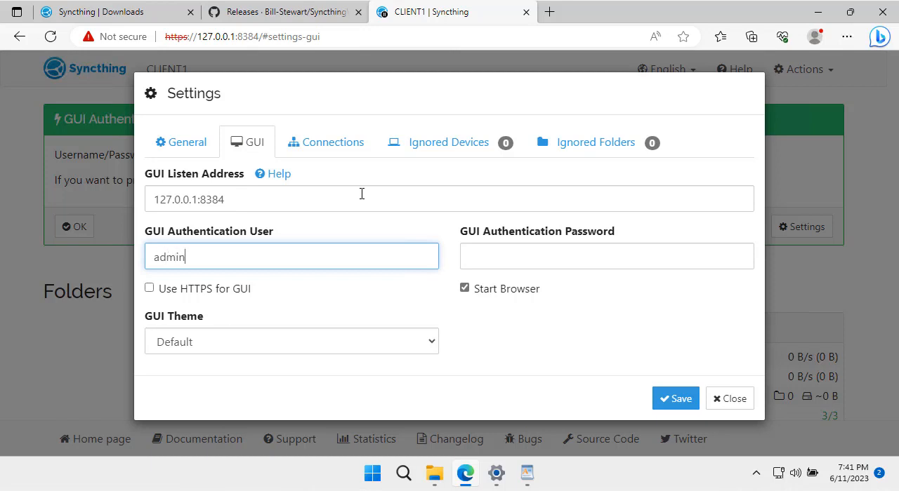
key(Tab)
text(P)
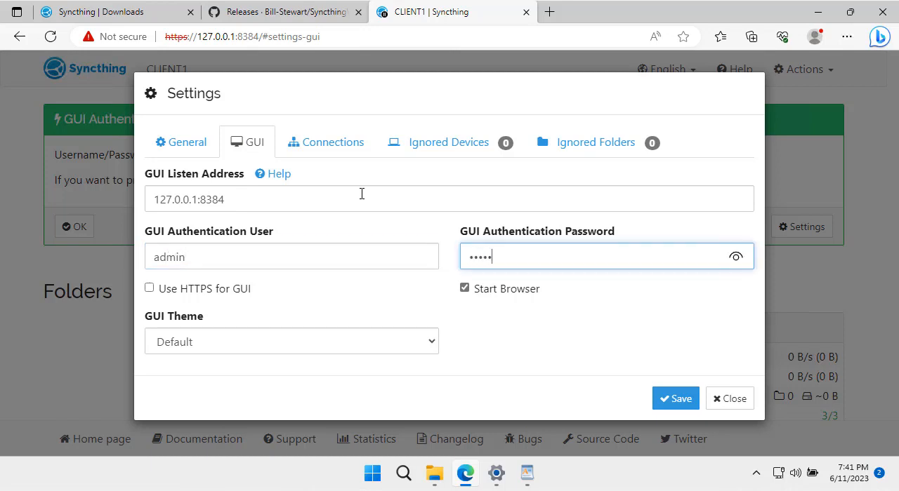
click(679, 397)
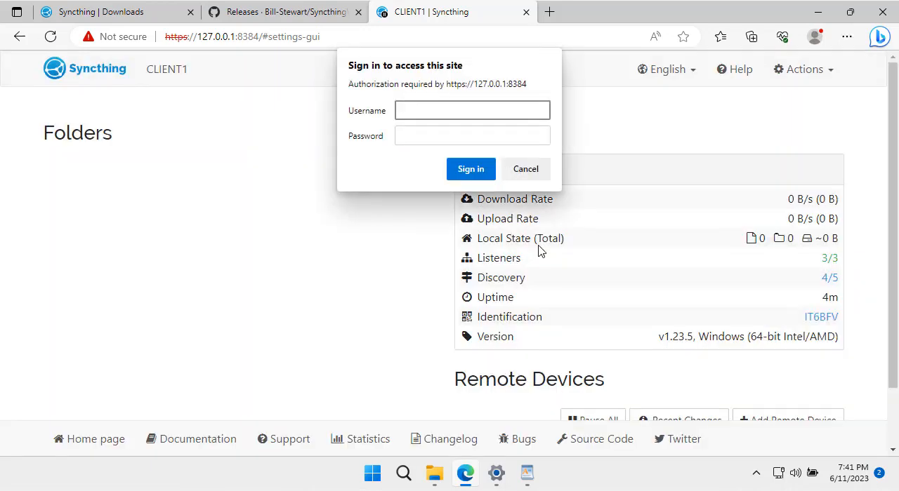
key(Tab)
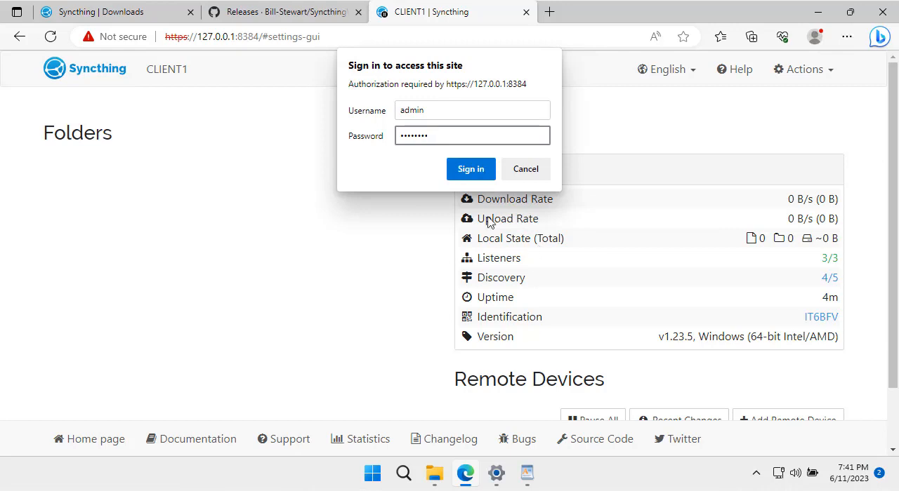
click(467, 173)
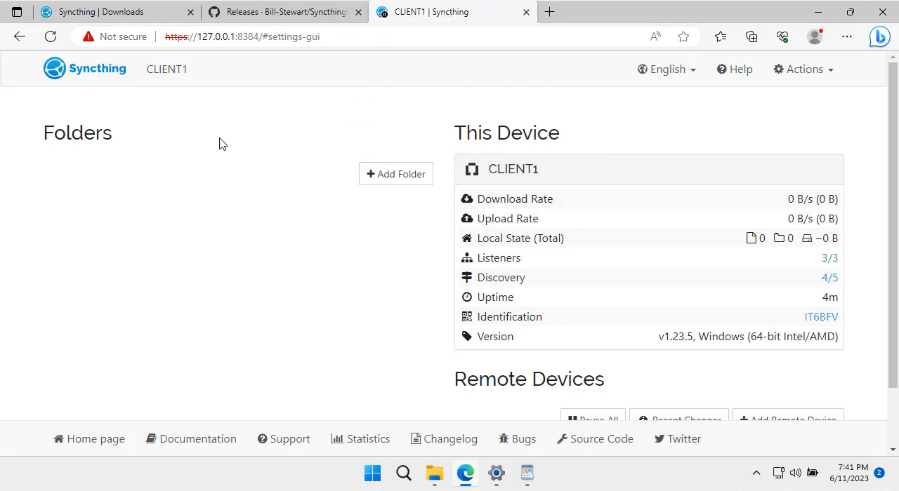
- Close the GitHub Releases and Syncthing Downloads browser tabs, keeping only the CLIENT1 Syncthing page
scroll(279, 218, down, 1)
scroll(279, 218, up, 1)
click(359, 12)
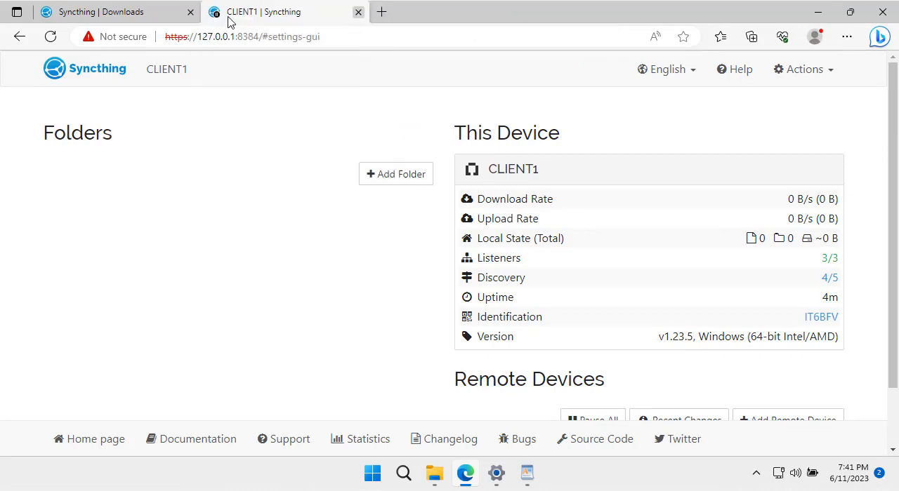
click(190, 11)
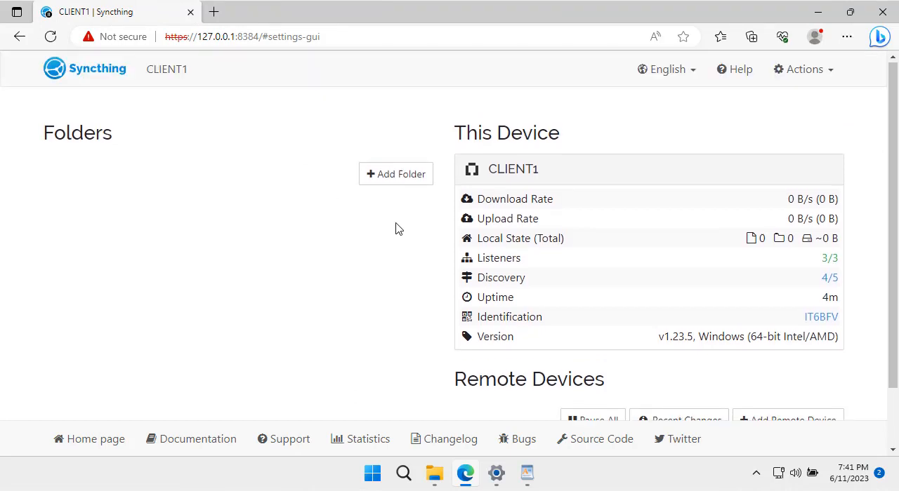
- Open the user's Documents folder in File Explorer, copy its path, and return to the CLIENT1 Syncthing page
click(435, 473)
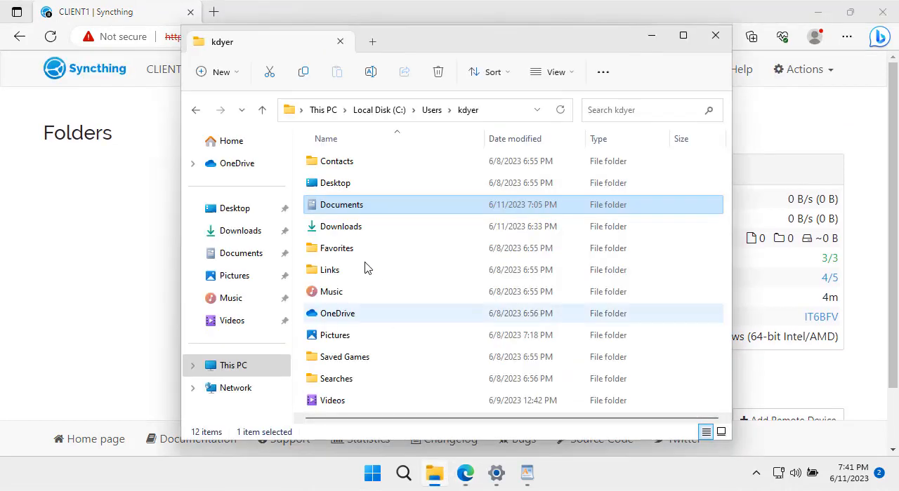
double_click(360, 210)
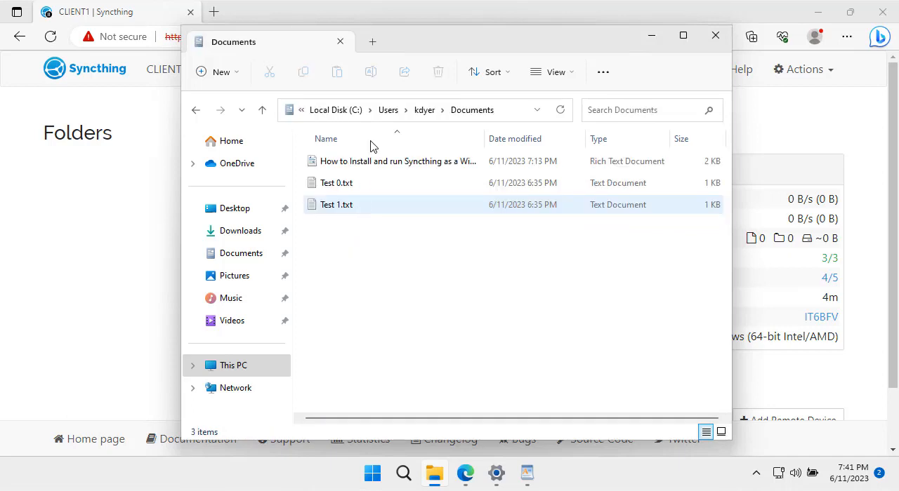
click(498, 113)
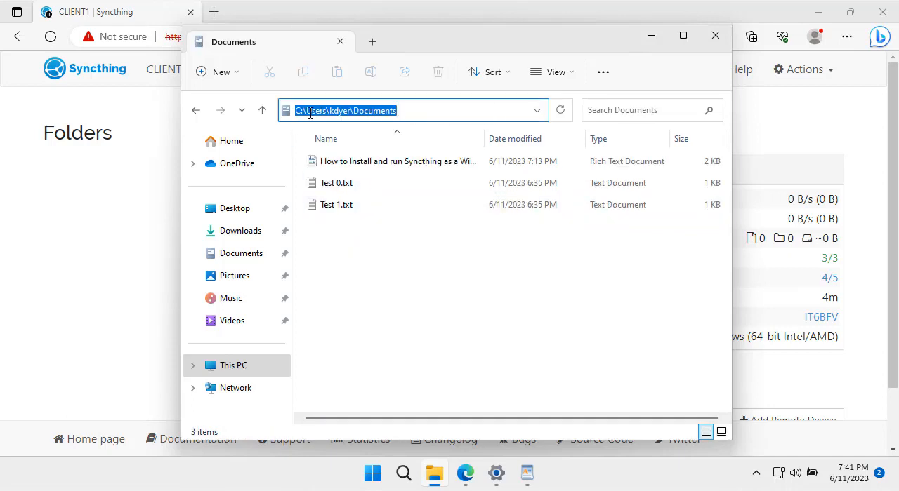
right_click(401, 110)
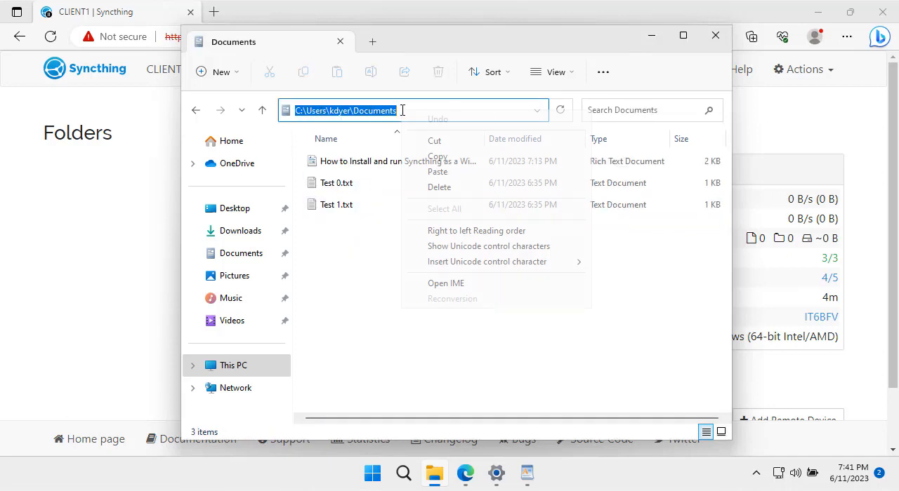
click(440, 163)
click(110, 222)
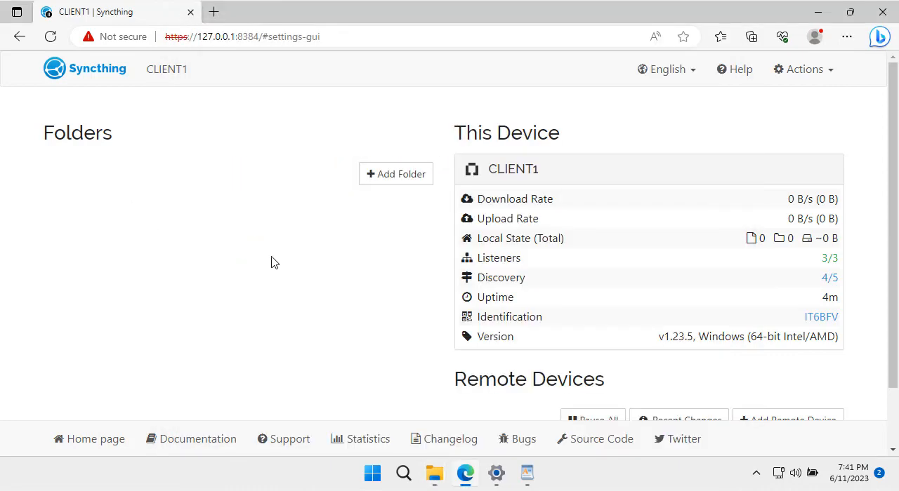
- Add a Syncthing folder on CLIENT1 with the Folder Path set to the path copied from the user's Documents folder, and save it
click(386, 176)
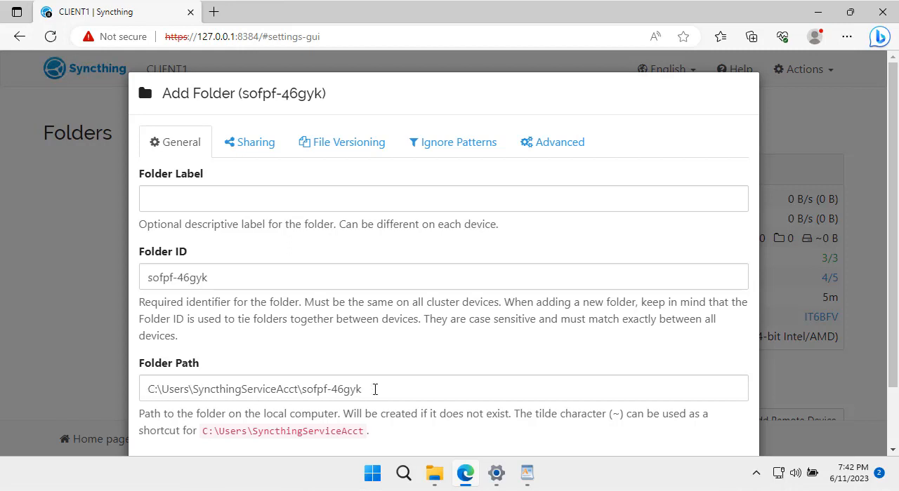
click(434, 473)
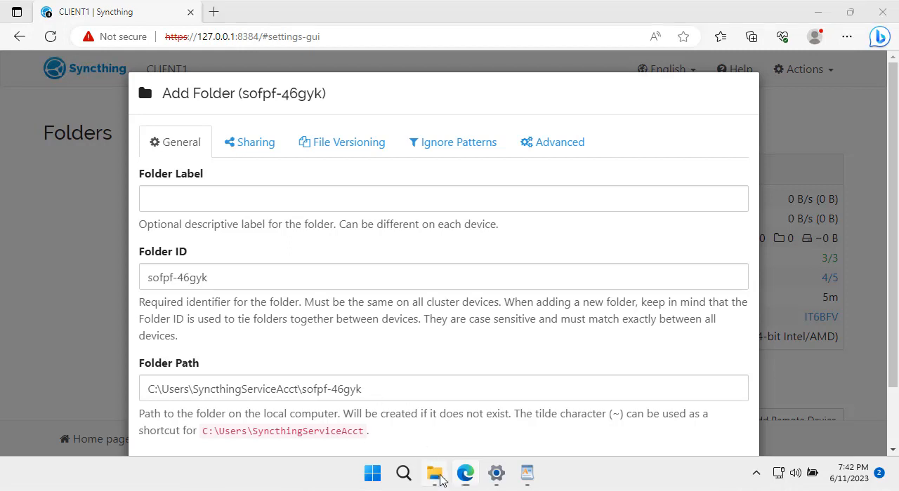
click(503, 112)
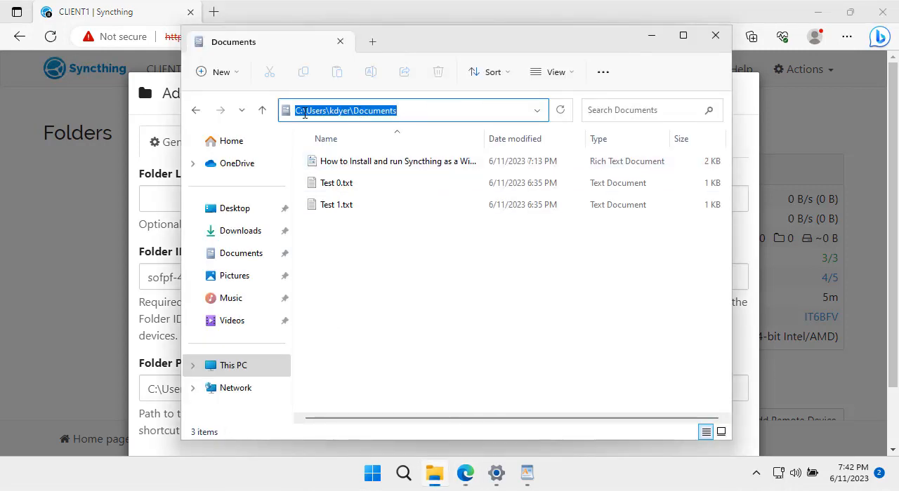
right_click(413, 110)
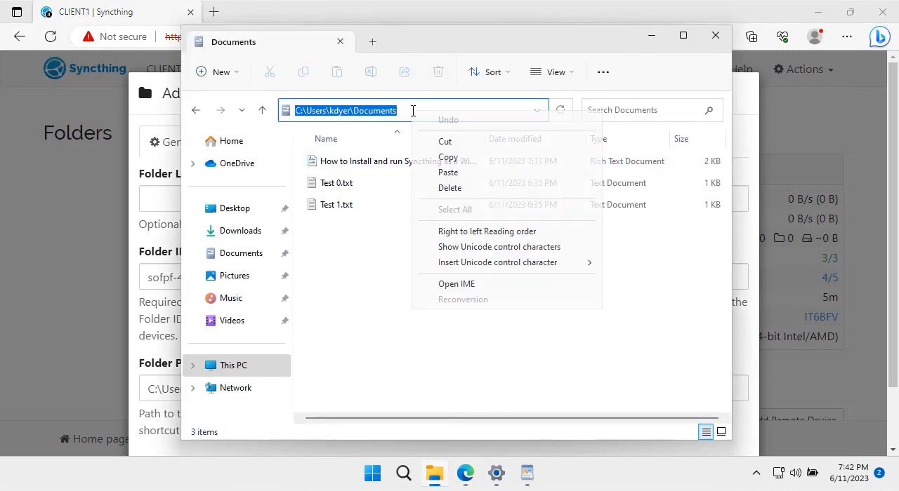
click(445, 157)
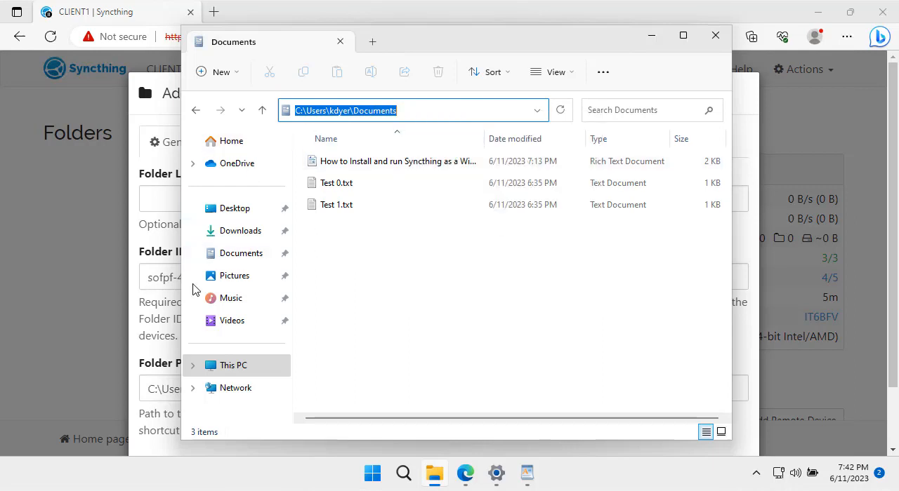
click(158, 334)
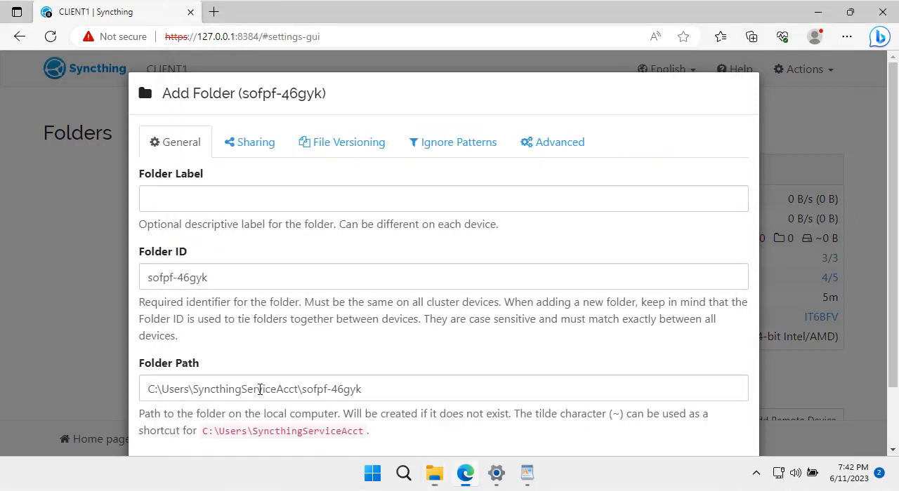
triple_click(394, 391)
key(ctrl+v)
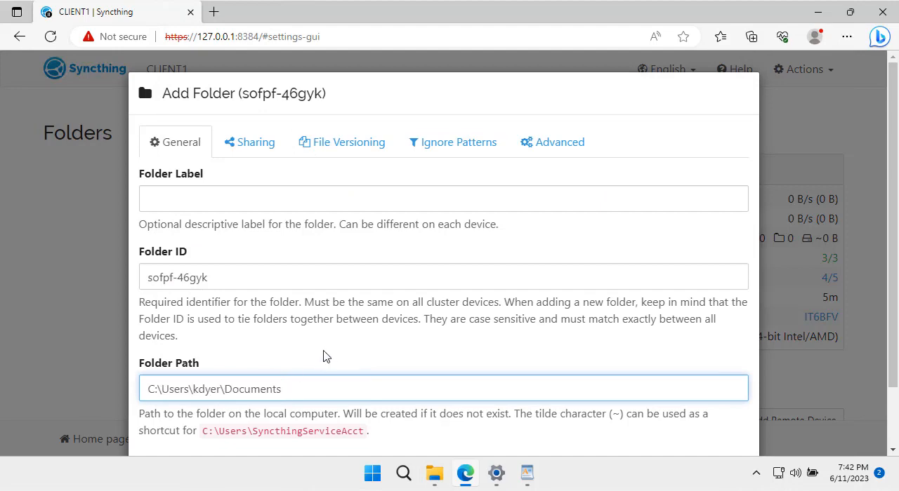
scroll(417, 348, down, 1)
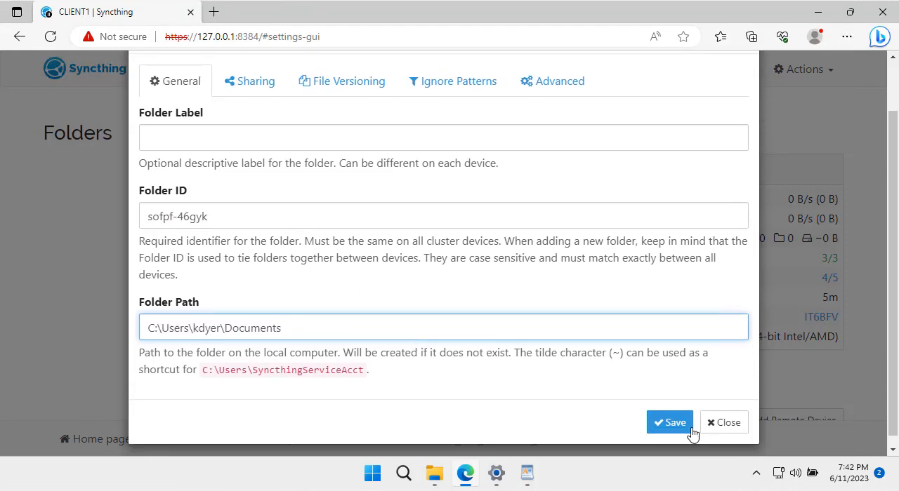
click(671, 424)
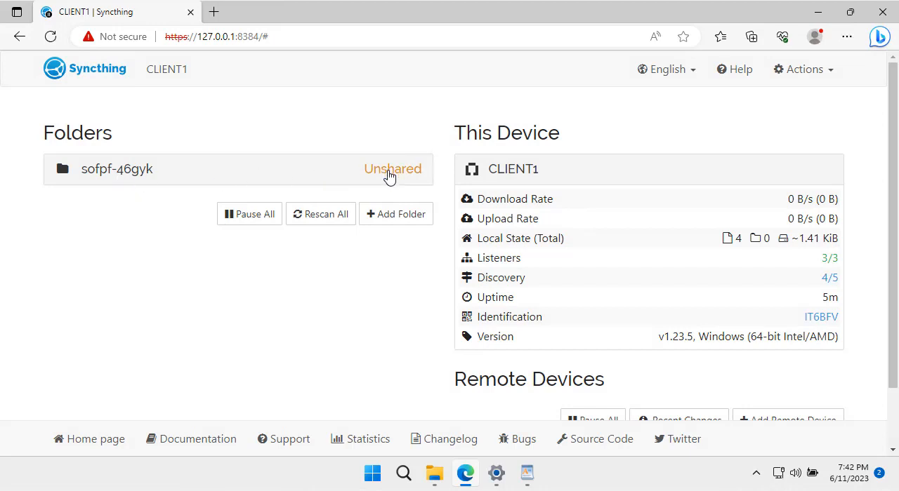
- Switch to CLIENT2 and launch the Syncthing Configuration Page from the Syncthing group in the installed apps
scroll(404, 264, down, 1)
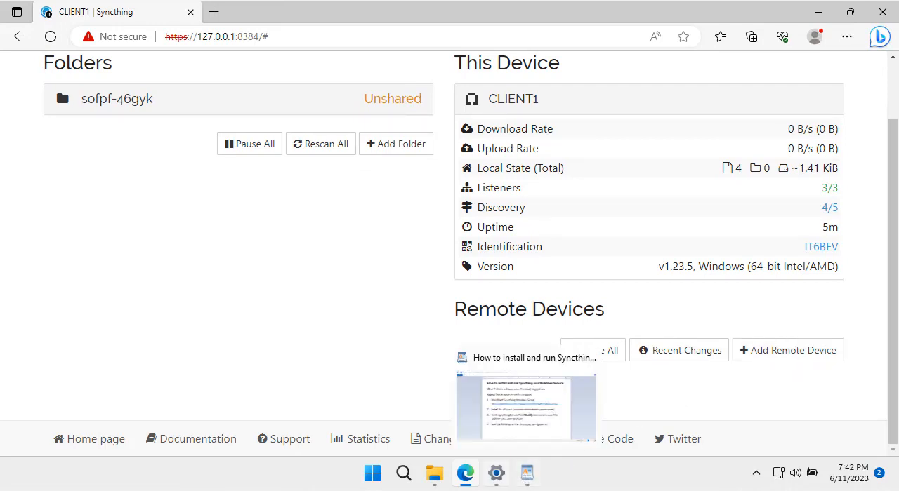
mouse_move(495, 474)
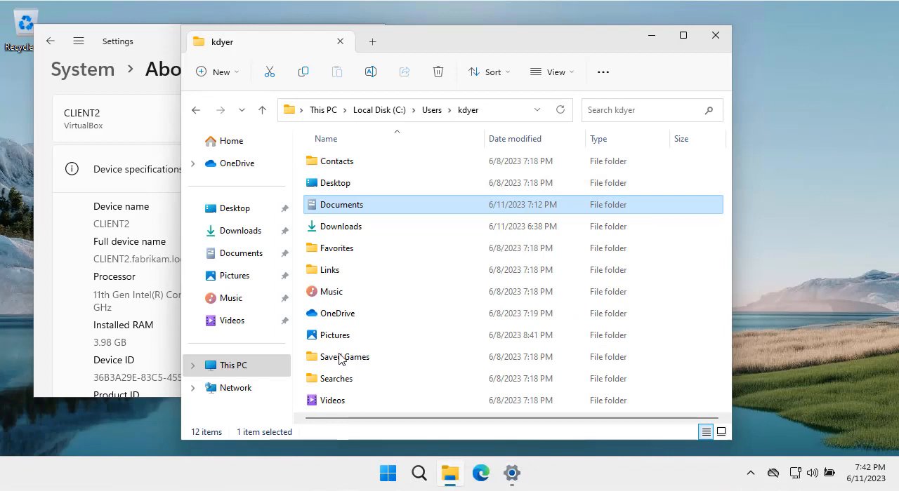
click(385, 472)
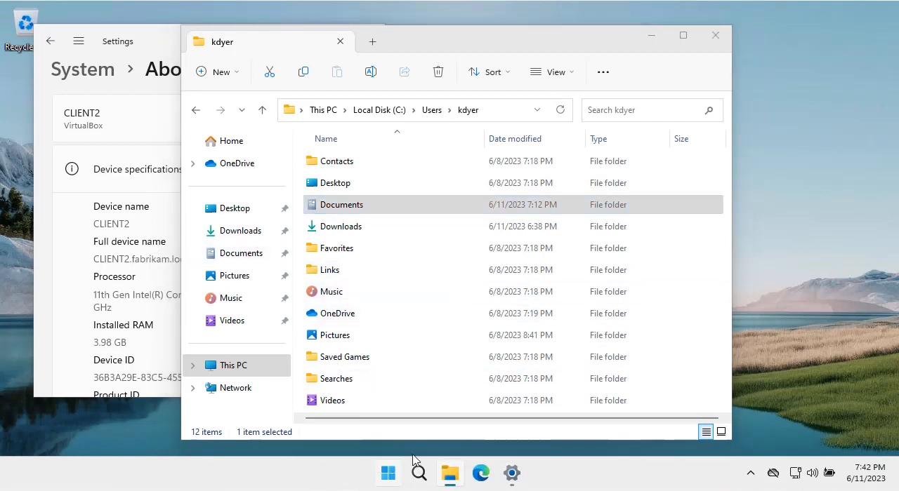
click(621, 102)
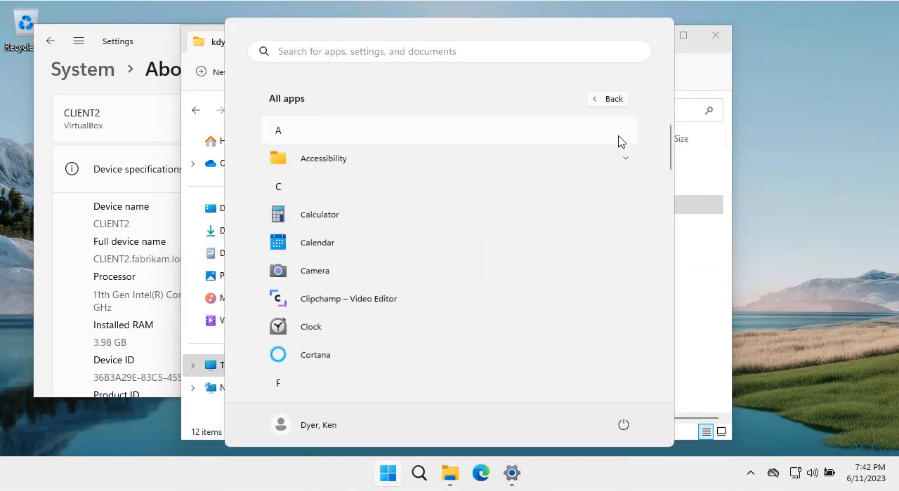
drag(670, 160, 668, 330)
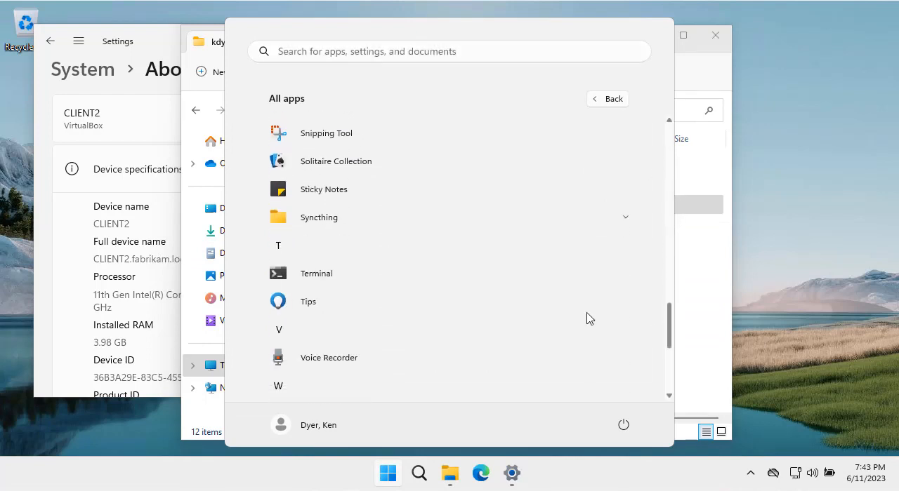
click(335, 219)
click(364, 279)
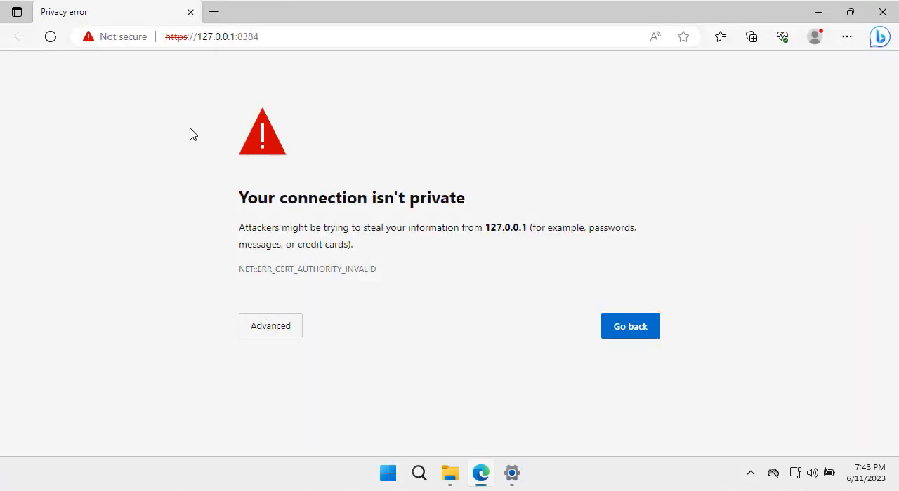
- Continue past the certificate warning to 127.0.0.1 on CLIENT2 and decline anonymous usage reporting
click(271, 331)
click(263, 438)
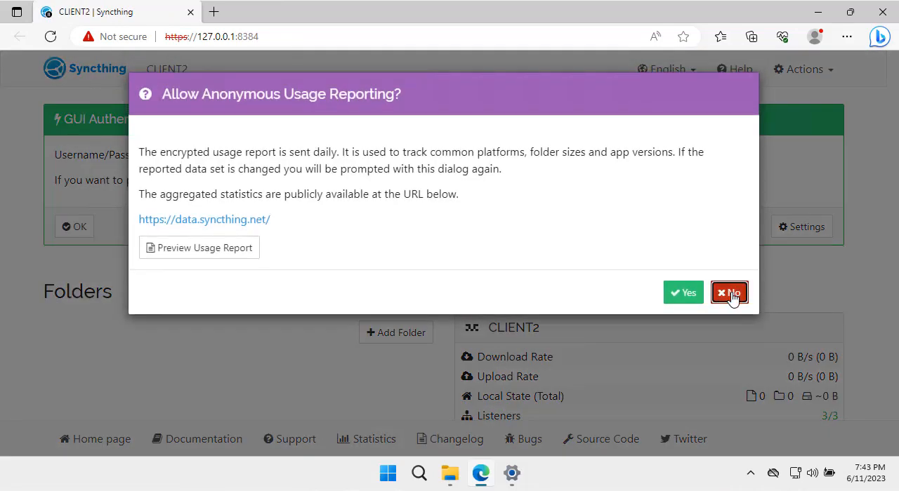
click(730, 293)
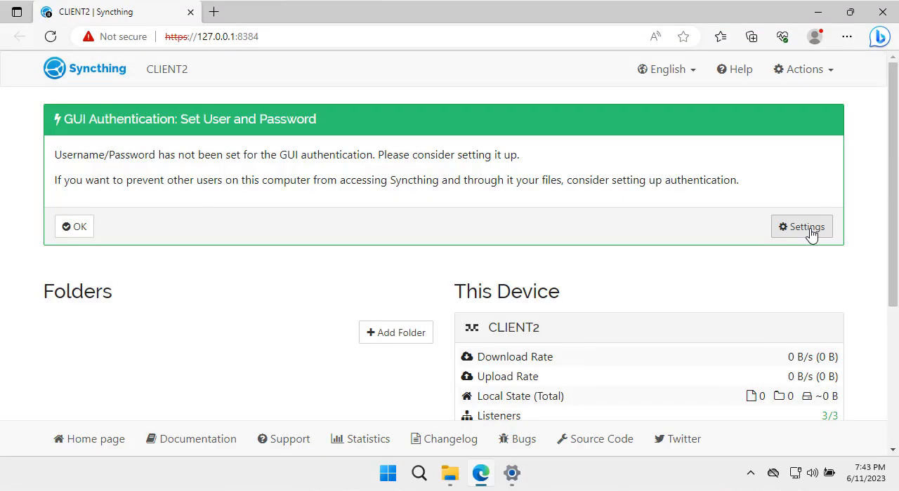
- Set CLIENT2's GUI authentication user to admin, enter a GUI authentication password, and save the settings
click(803, 227)
click(256, 155)
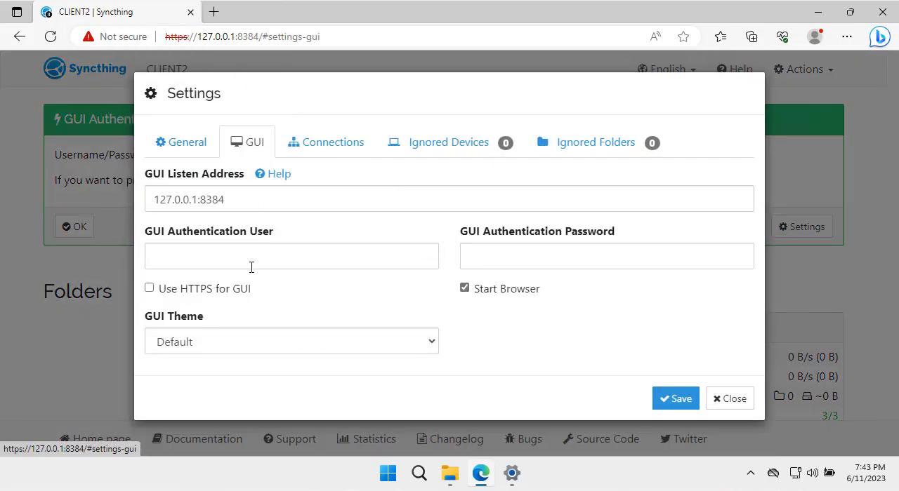
click(250, 261)
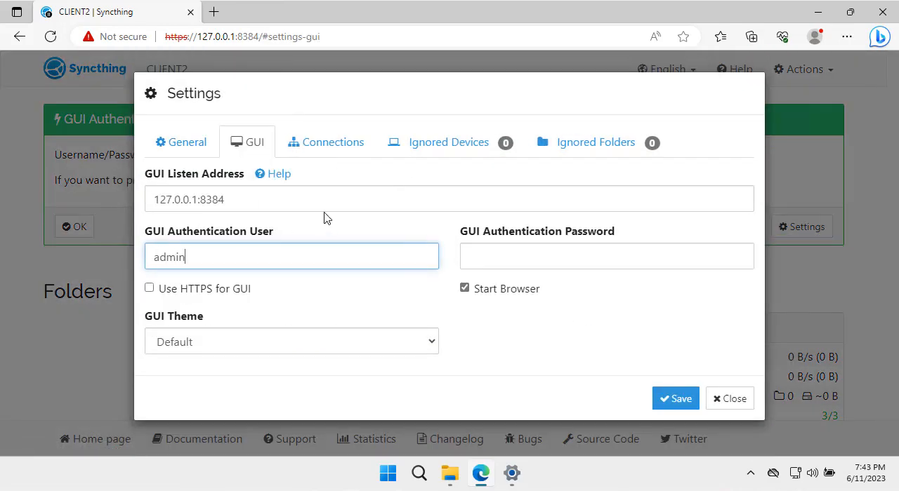
key(Tab)
text(a)
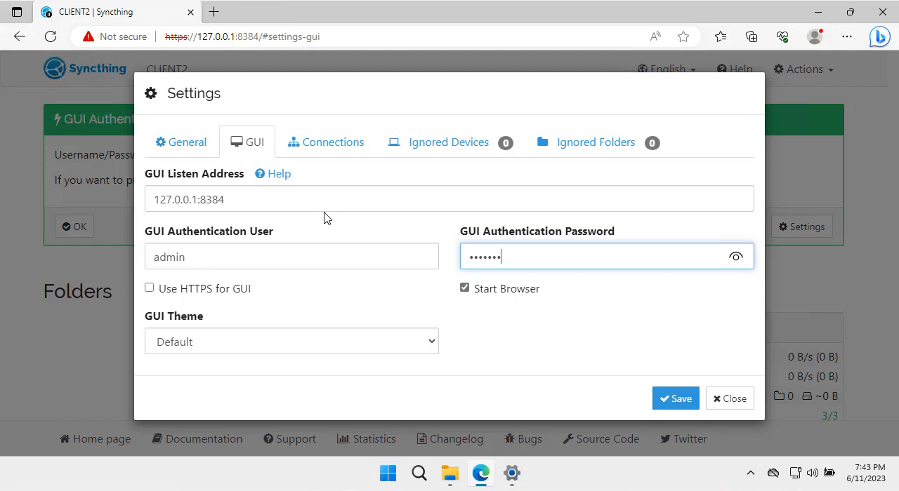
click(672, 405)
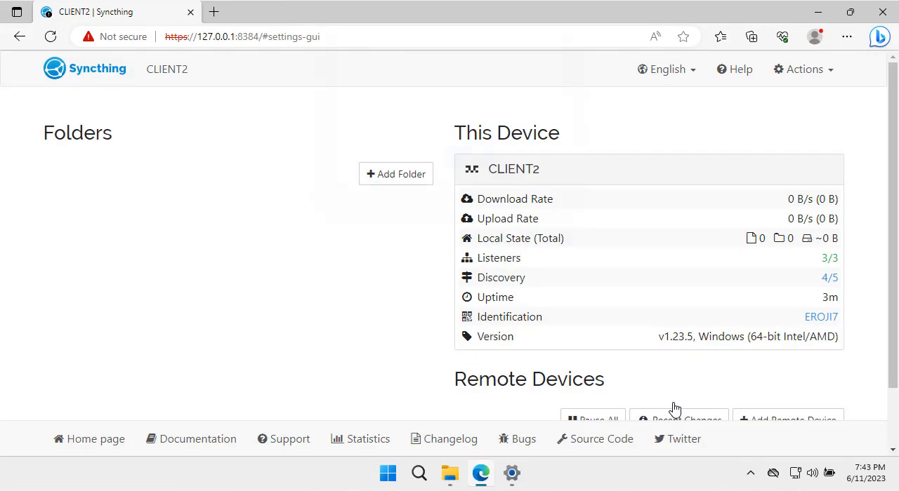
- Sign in to the CLIENT2 Syncthing page with the username admin and the GUI authentication password
text(ad)
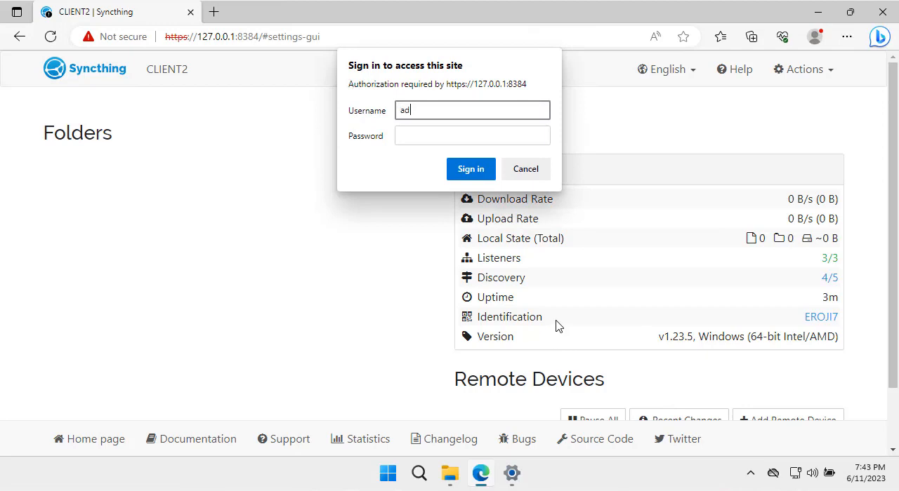
text(min)
key(Tab)
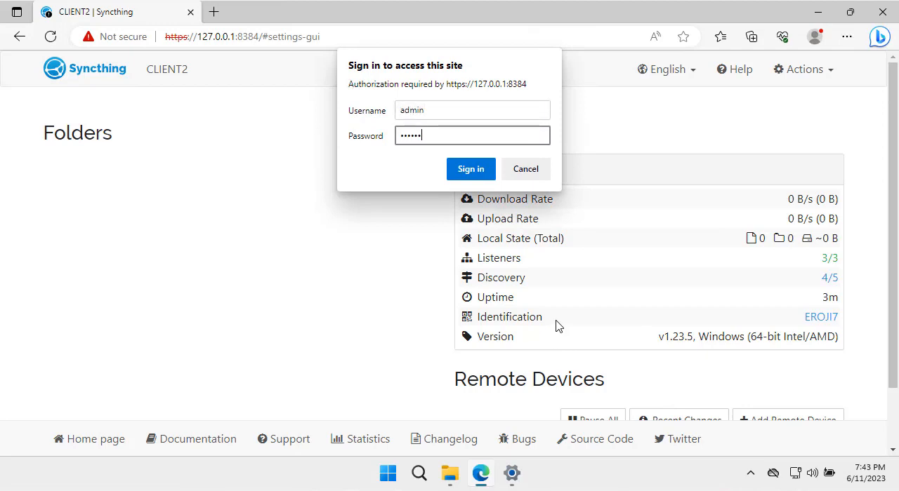
key(Return)
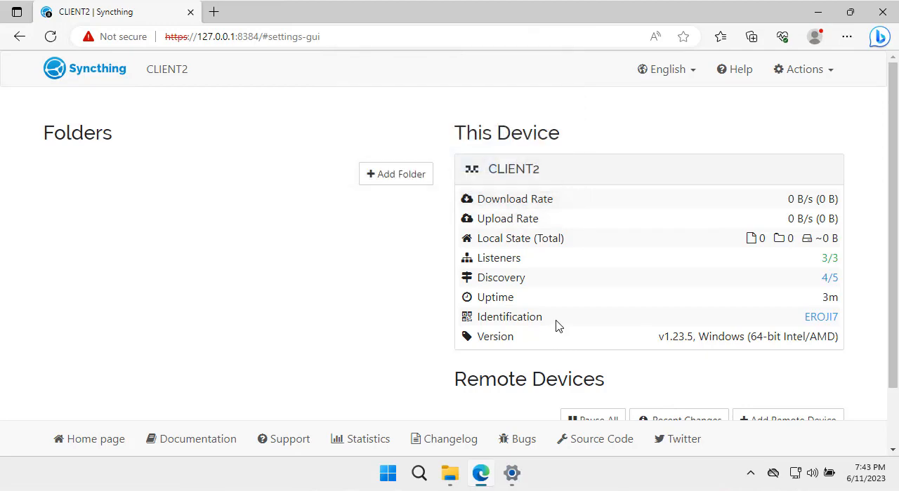
- Start adding a folder on CLIENT2 and select its Folder ID, then switch to CLIENT1
click(390, 186)
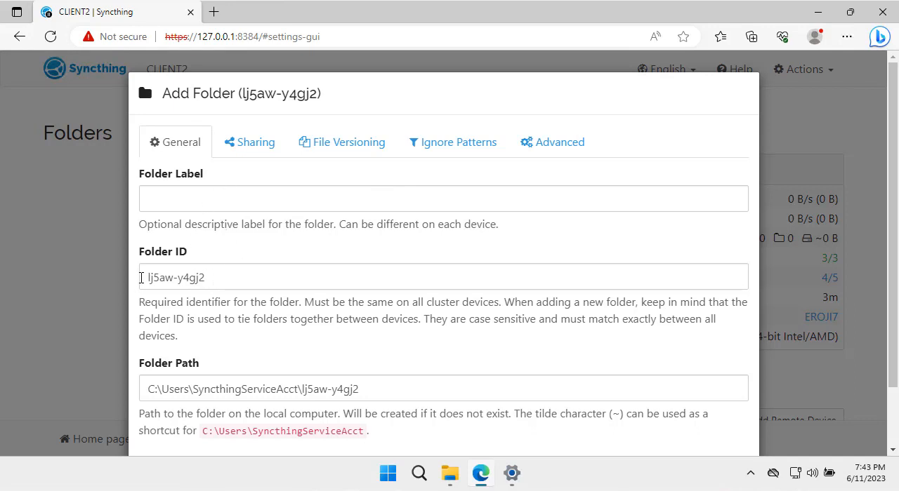
drag(221, 281, 123, 284)
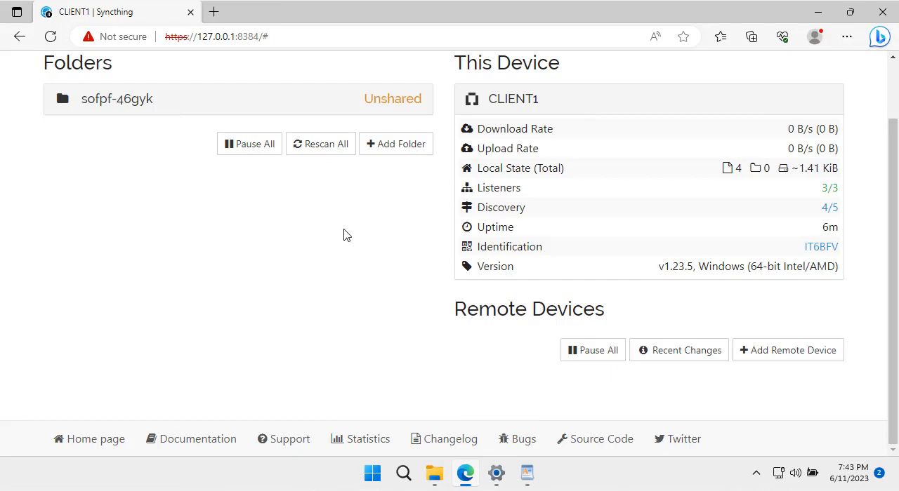
scroll(345, 235, up, 2)
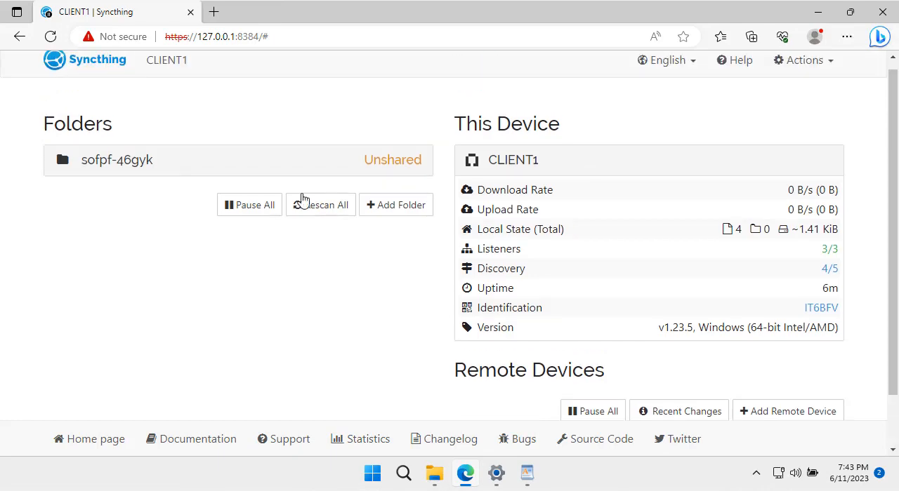
- Edit the sofpf-46gyk folder on CLIENT1 and set its Folder Label to Documents
click(186, 161)
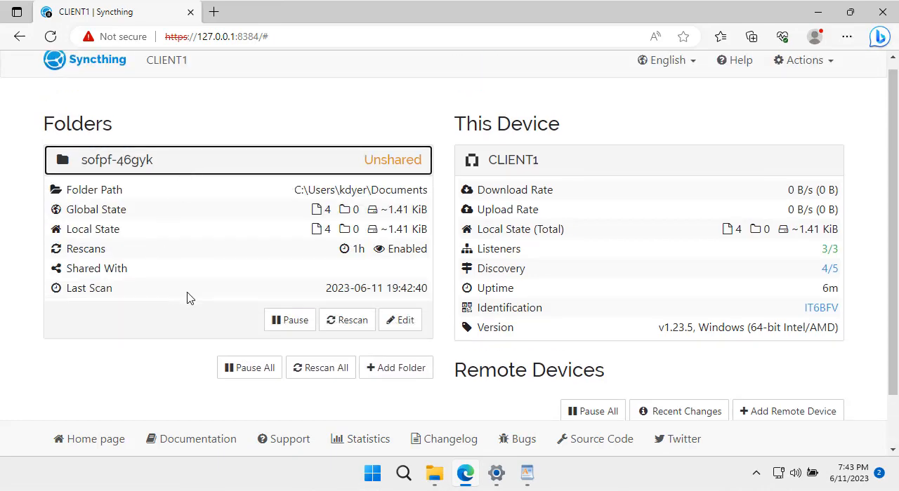
click(401, 322)
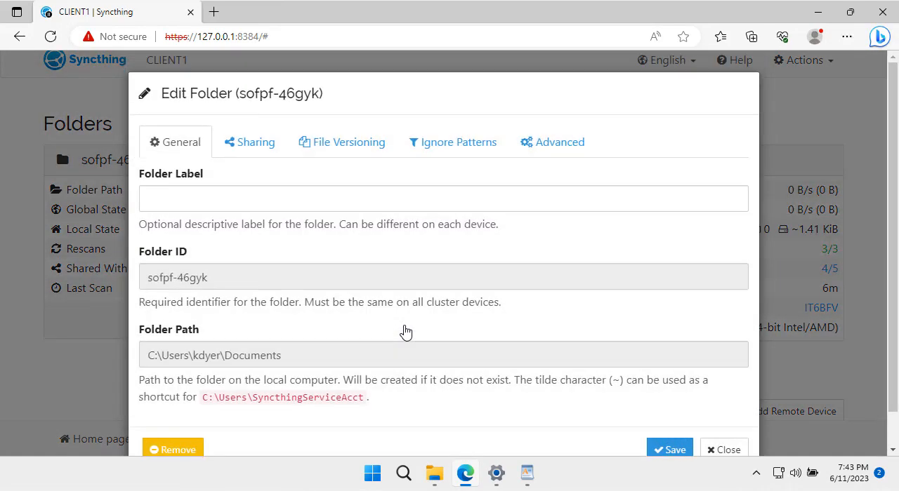
drag(209, 281, 137, 279)
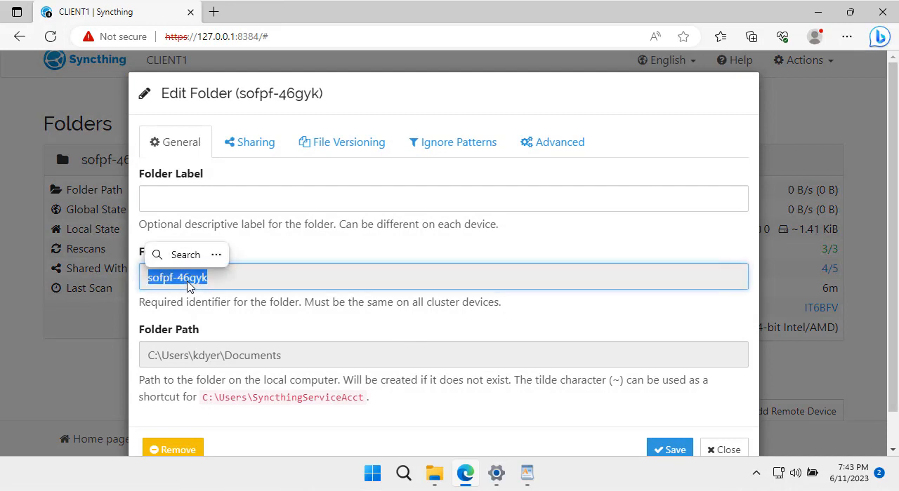
click(232, 358)
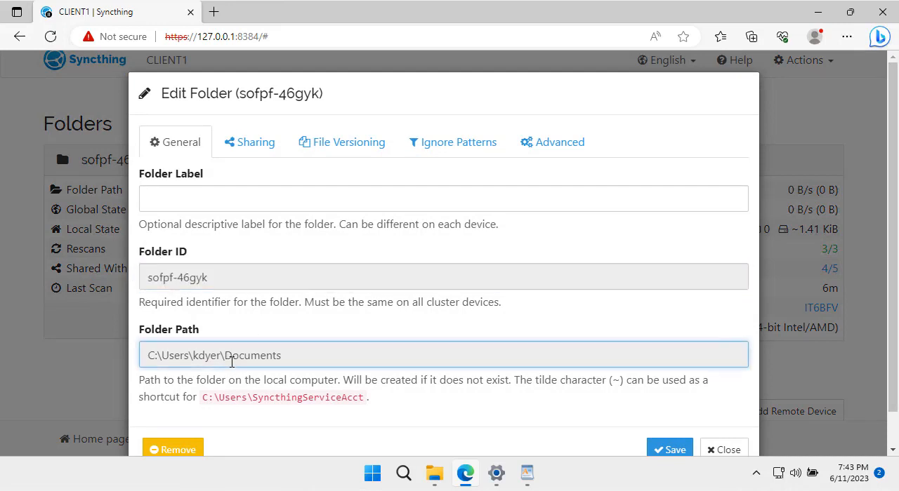
drag(225, 356, 317, 361)
key(ctrl+c)
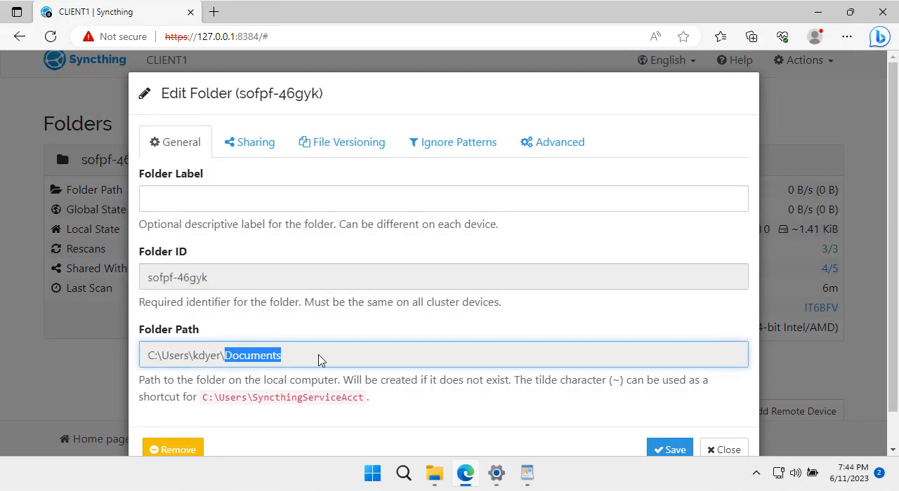
click(172, 199)
key(ctrl+v)
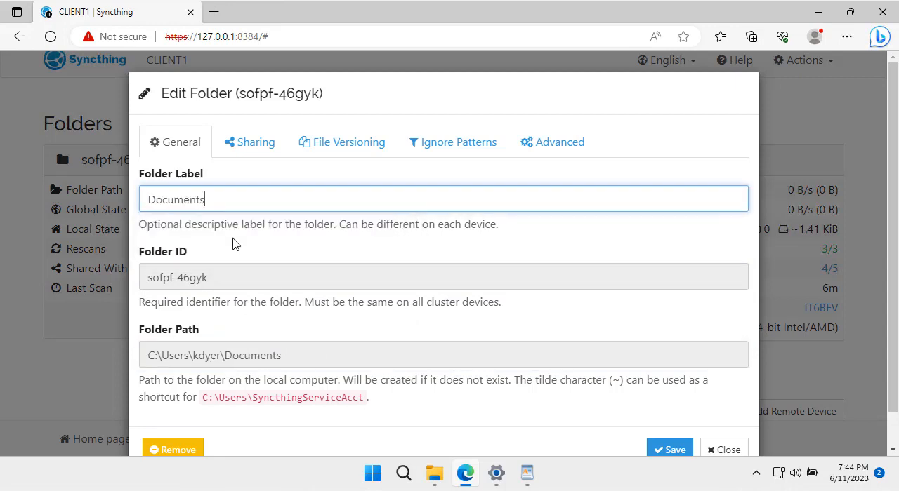
- Copy the Folder ID of CLIENT1's Documents folder and save the folder settings
drag(215, 280, 142, 279)
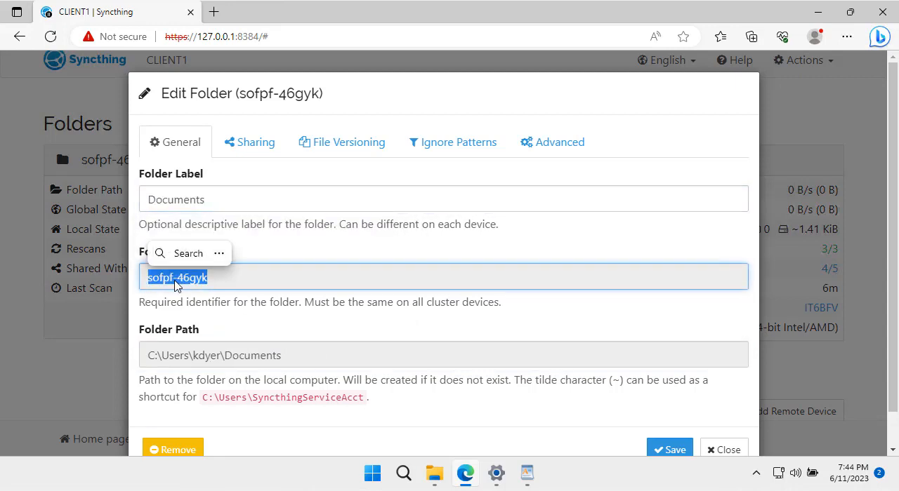
right_click(179, 283)
click(234, 186)
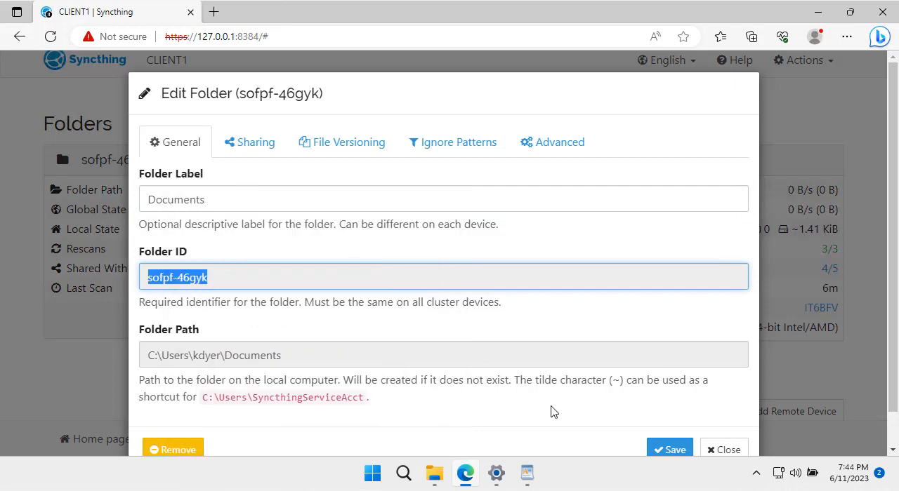
click(670, 450)
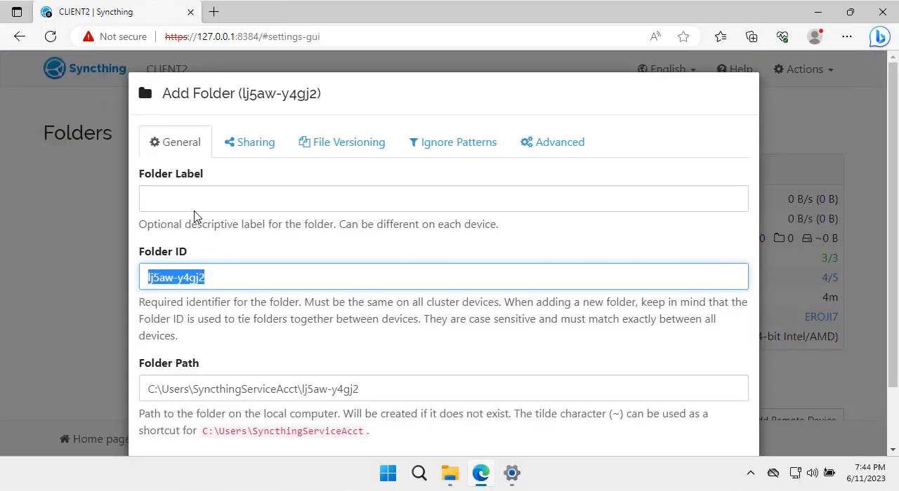
- In CLIENT2's new folder form, set the Folder ID to sofpf-46gyk and the Folder Label to Documents
click(199, 202)
drag(226, 281, 124, 285)
key(ctrl+v)
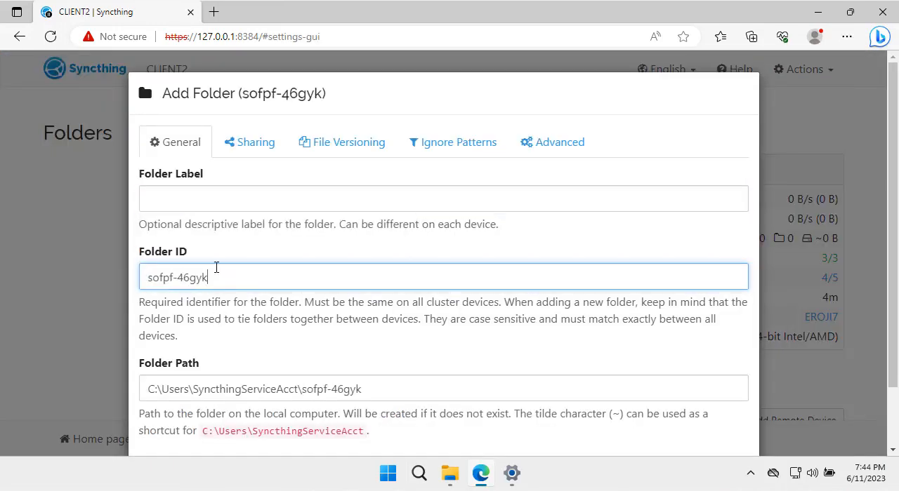
click(207, 194)
text(Docu)
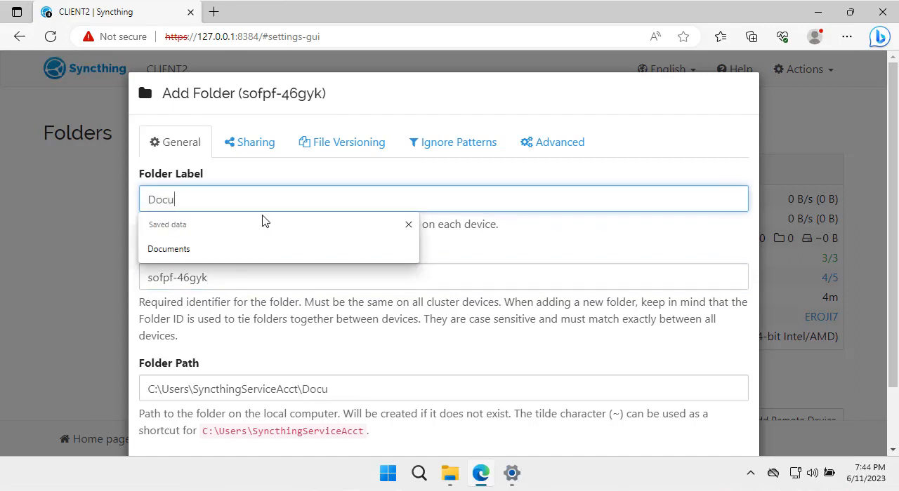
text(ments)
click(99, 284)
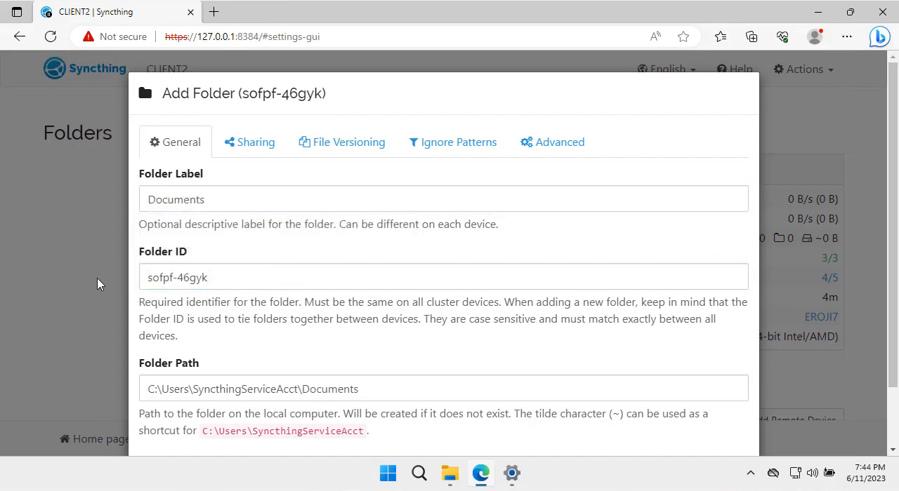
- Switch to File Explorer on CLIENT2, open the user's Documents folder, and copy its full path
scroll(277, 324, down, 1)
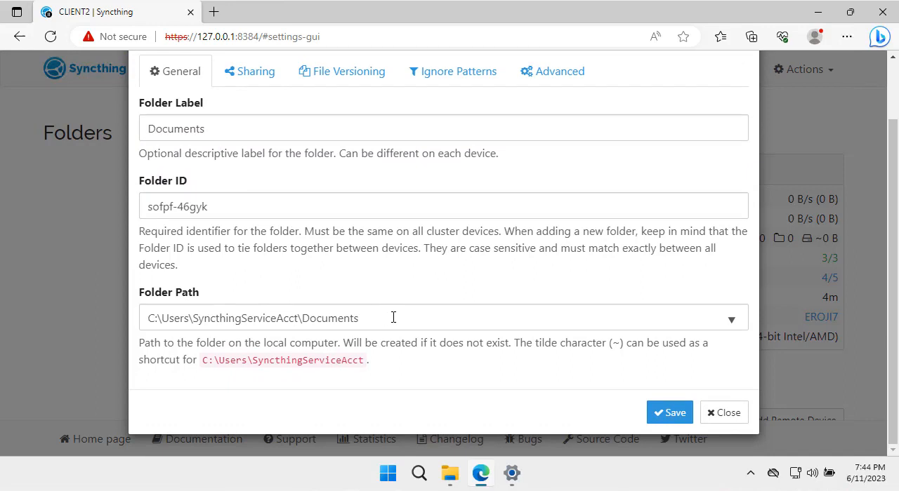
click(451, 476)
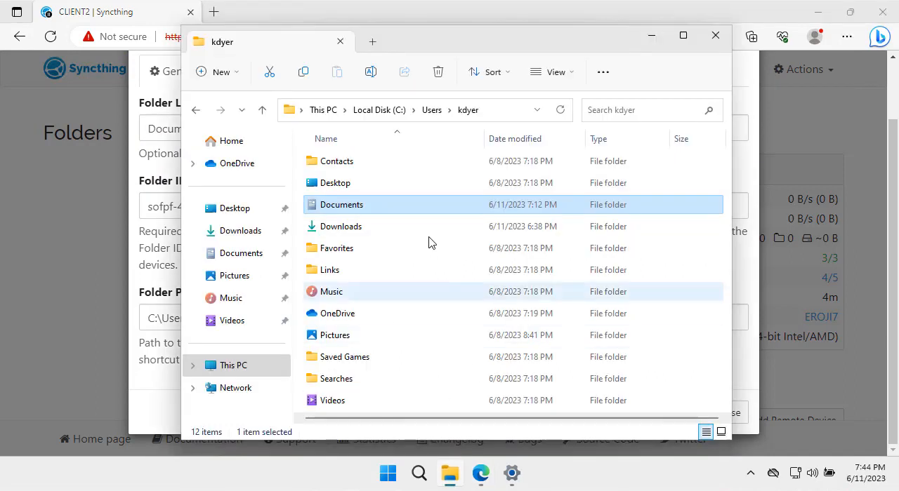
double_click(360, 211)
click(413, 111)
right_click(414, 110)
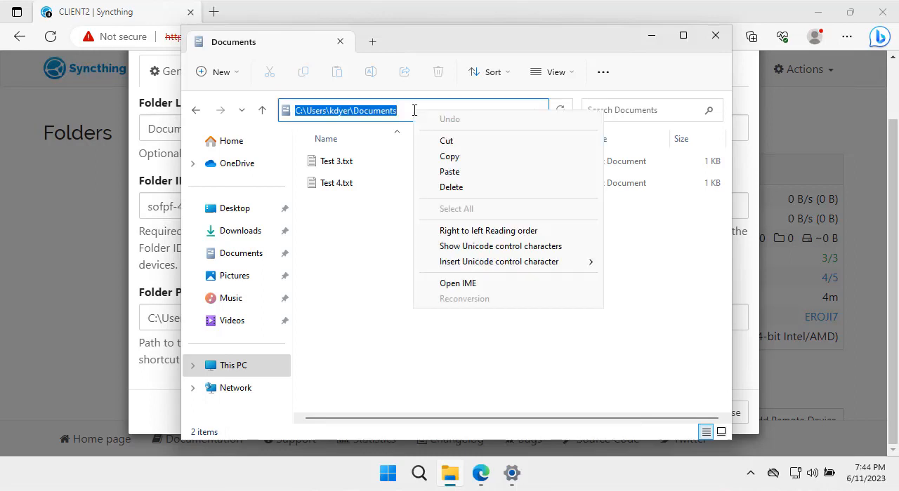
click(446, 158)
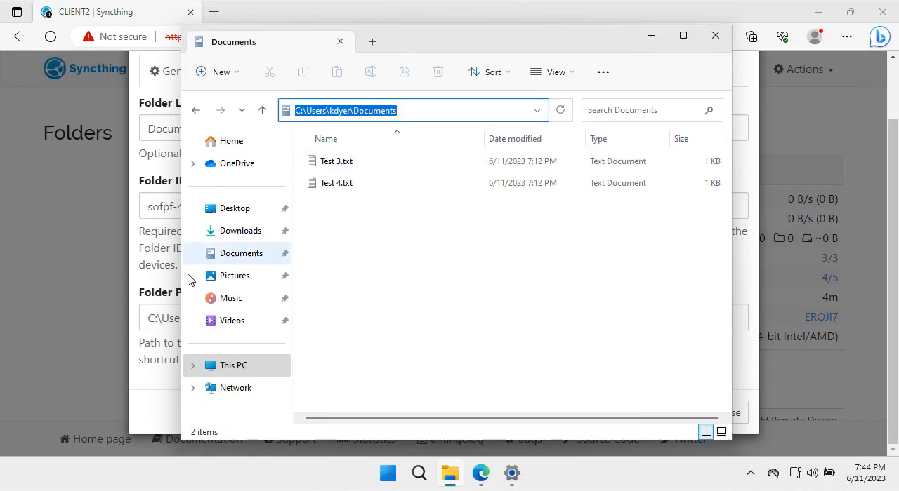
- Replace the Folder Path in CLIENT2's Syncthing folder form with the copied Documents path and save the folder
click(161, 282)
drag(383, 320, 44, 328)
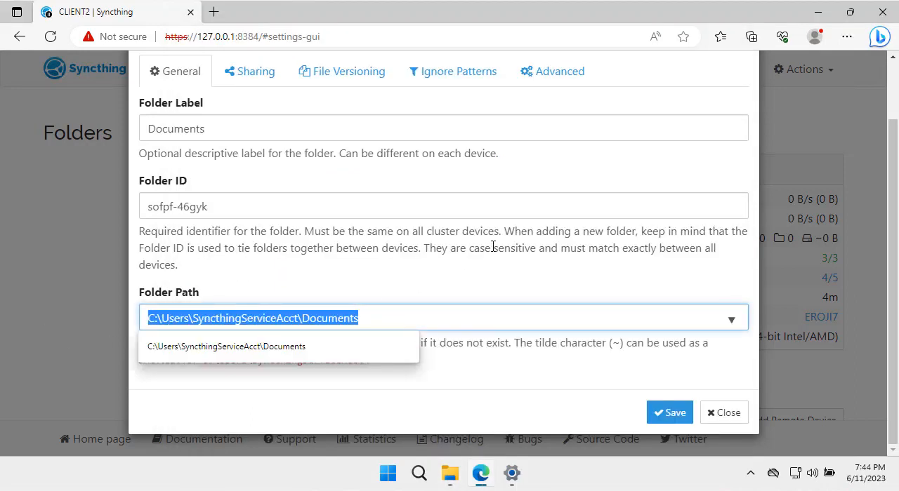
key(ctrl+v)
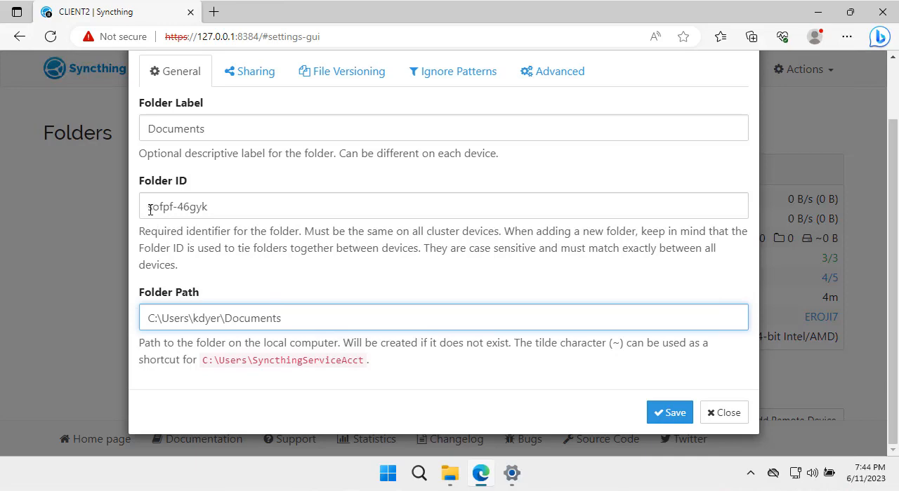
click(660, 414)
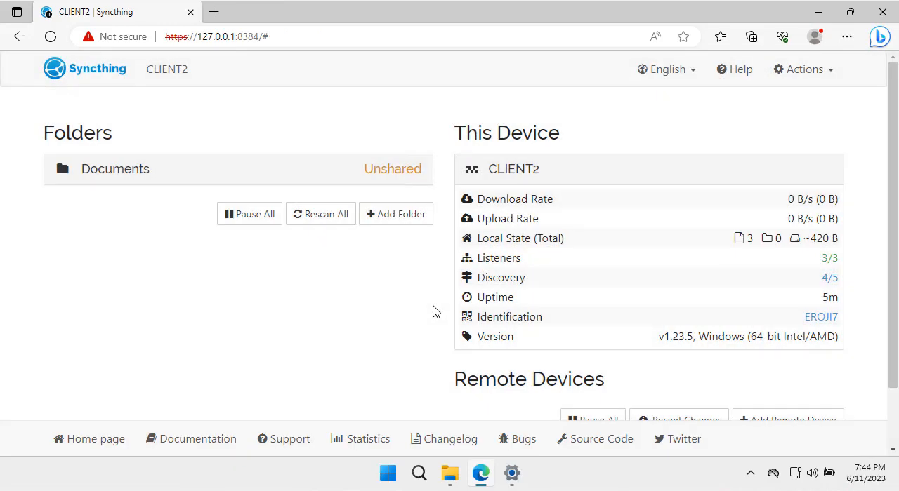
- Switch to CLIENT1 and review its Documents folder, device details, and Remote Devices section
mouse_move(351, 490)
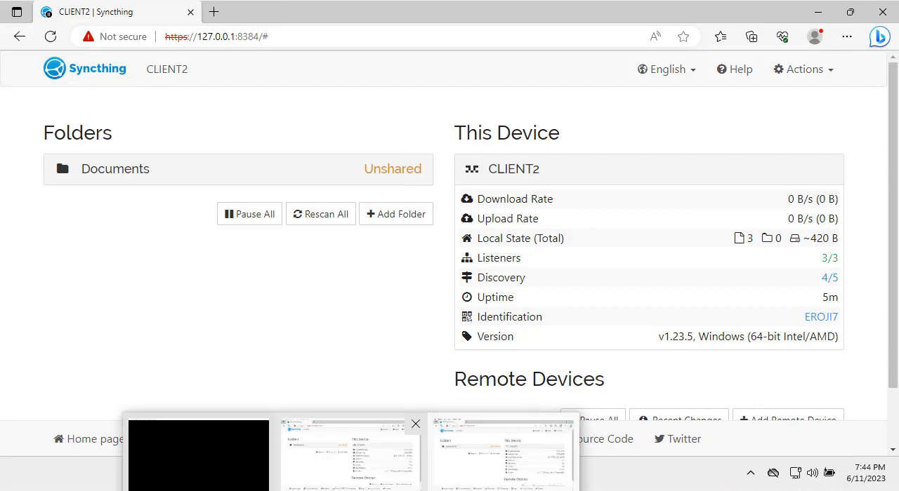
click(350, 460)
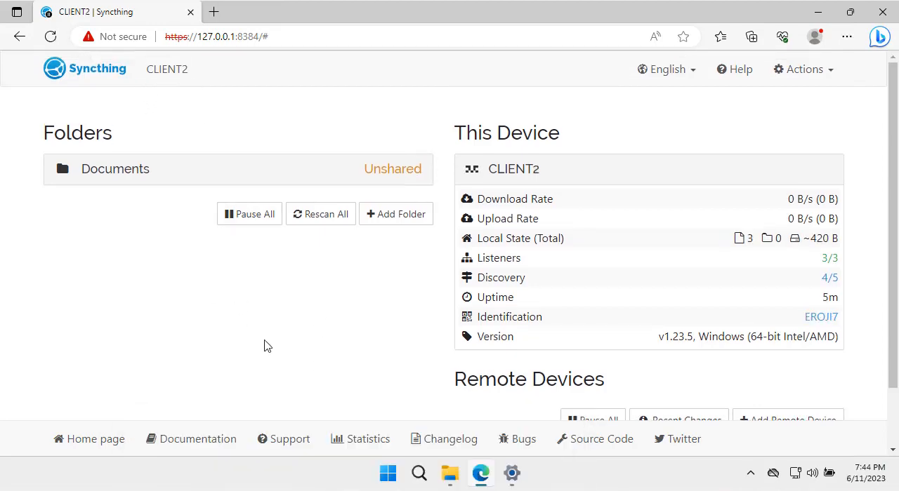
key(alt+Tab)
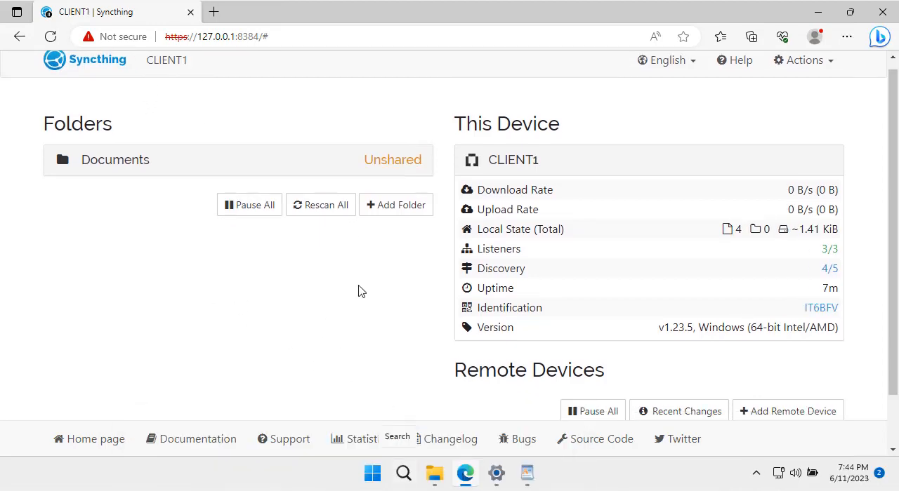
scroll(358, 292, up, 1)
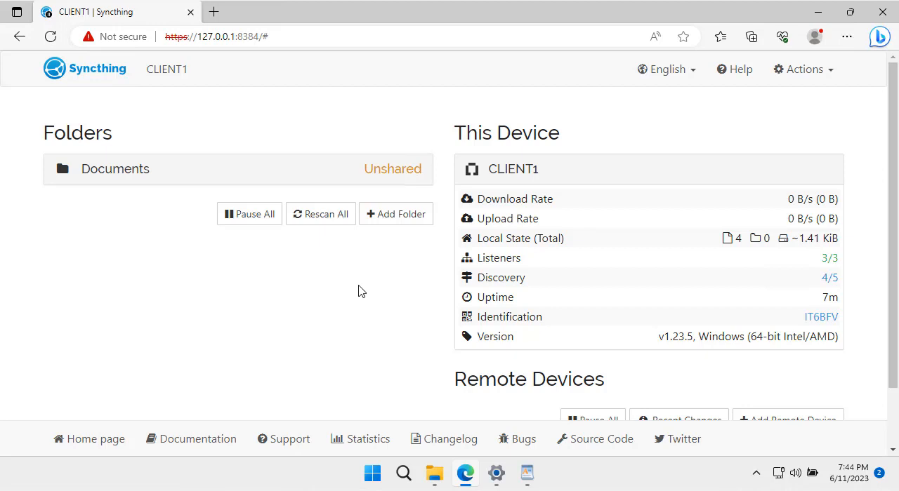
scroll(358, 291, down, 1)
scroll(358, 291, up, 1)
scroll(358, 291, down, 1)
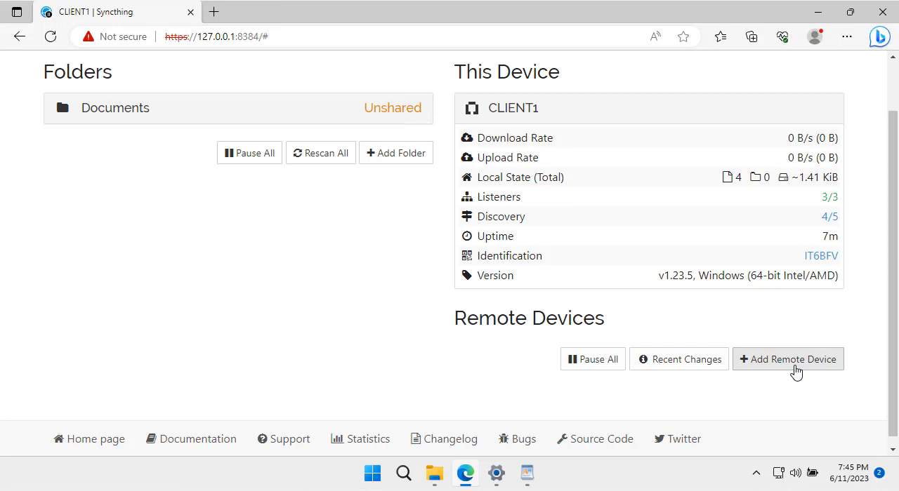
scroll(795, 372, up, 1)
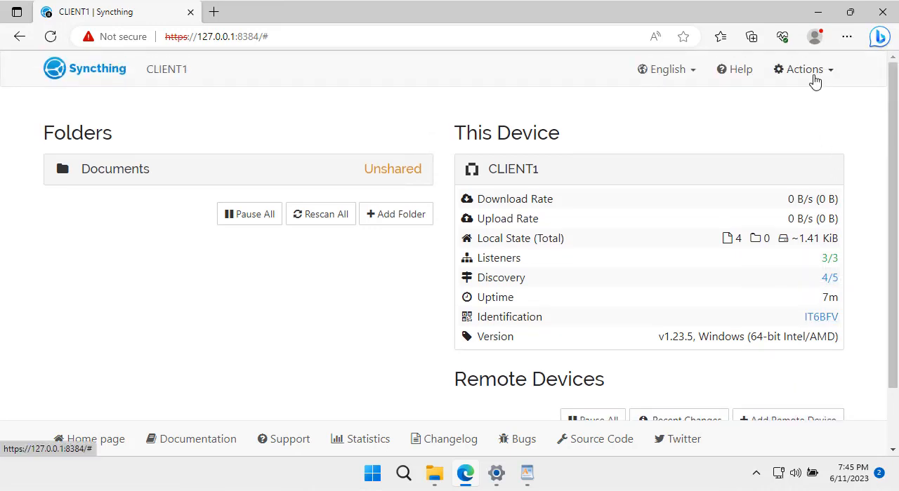
- Show CLIENT1's device ID, highlight the device name, and close the Device Identification dialog
click(813, 76)
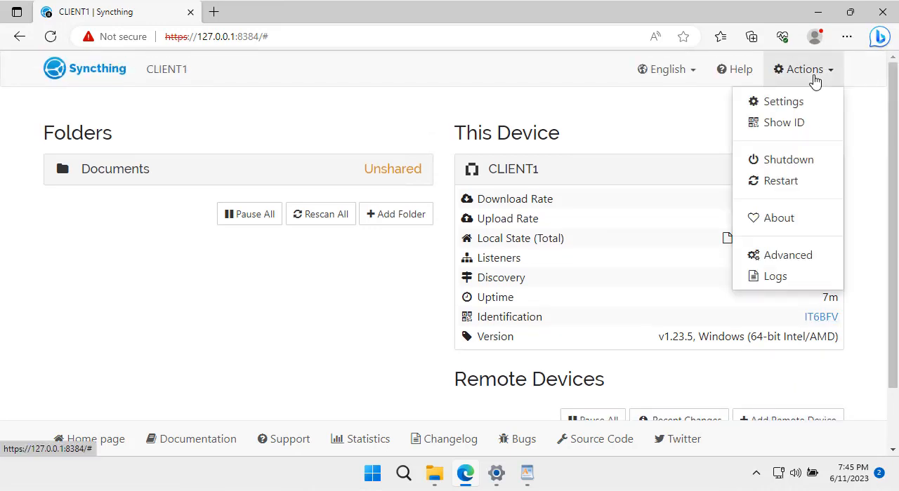
click(797, 125)
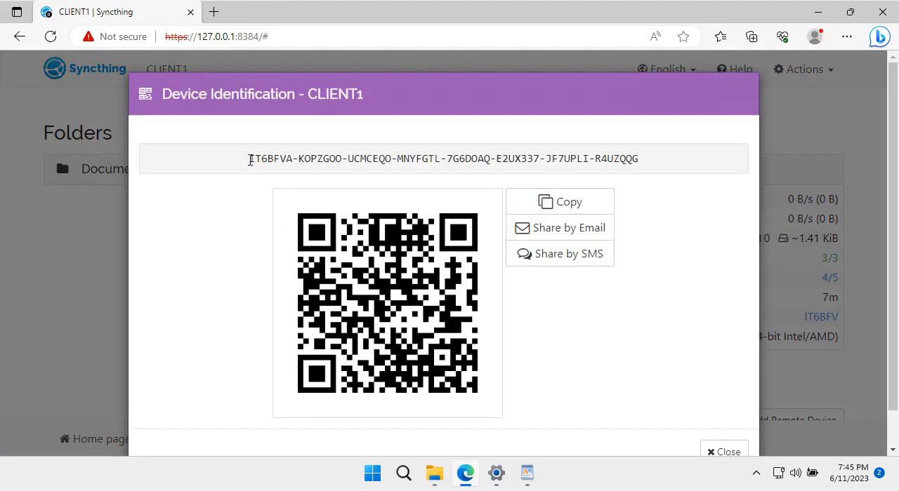
drag(309, 94, 385, 97)
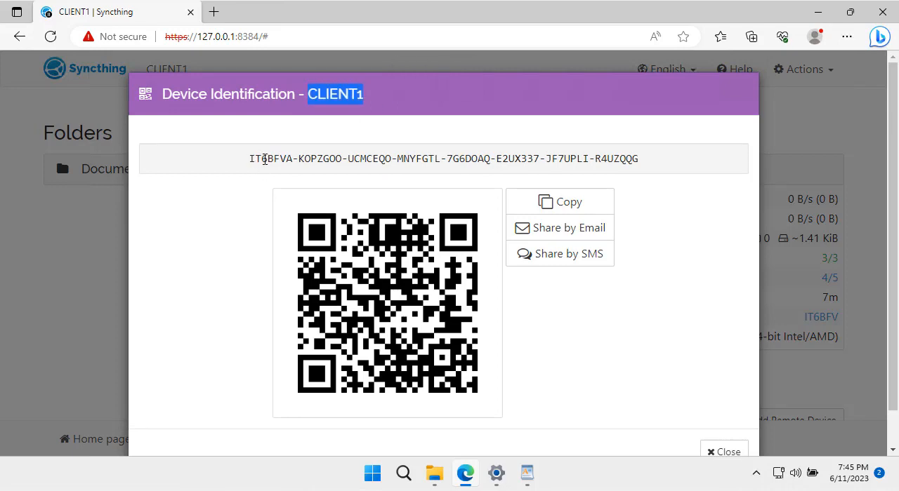
scroll(712, 263, down, 1)
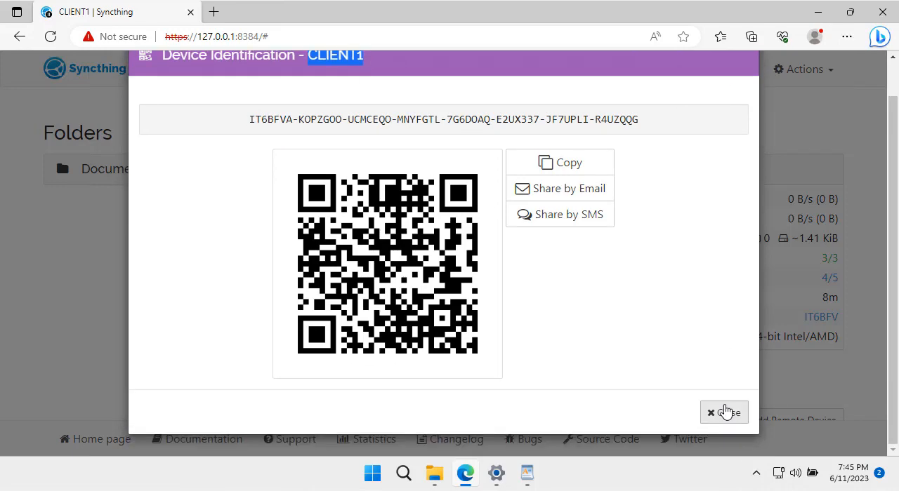
click(724, 413)
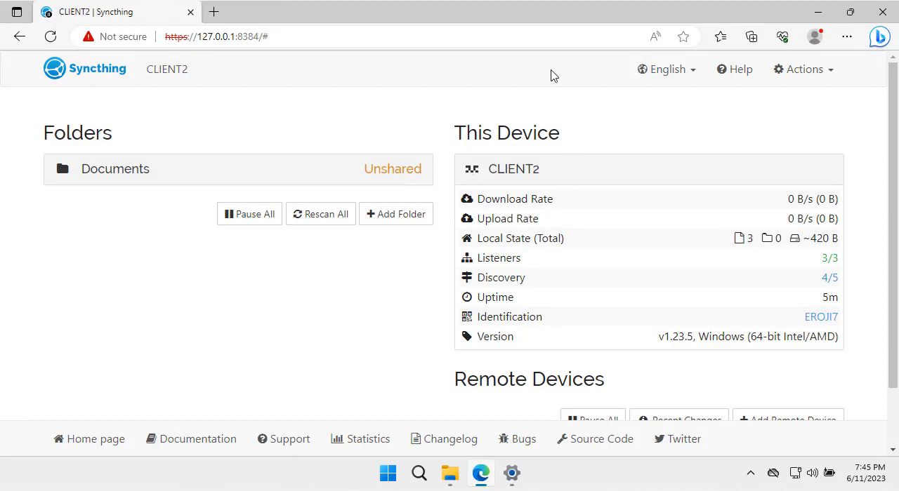
- Show CLIENT2's device ID in Syncthing, review it, and close the Device Identification dialog
click(832, 77)
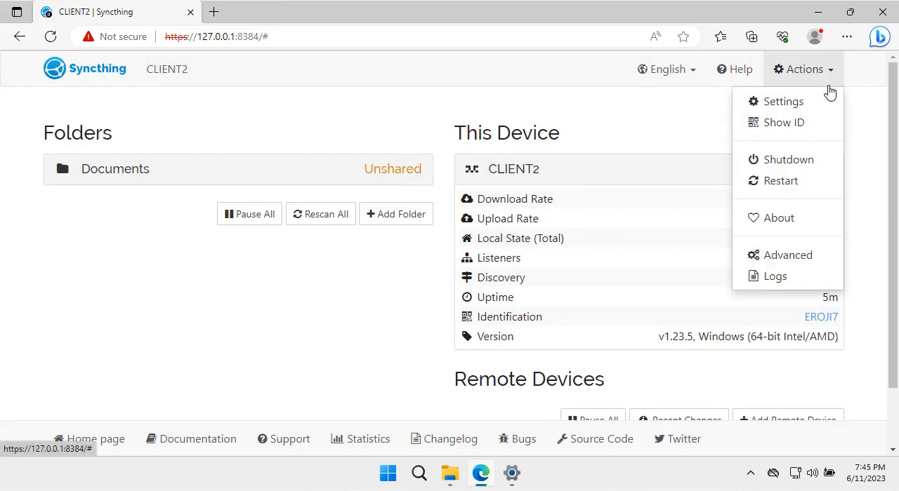
click(786, 123)
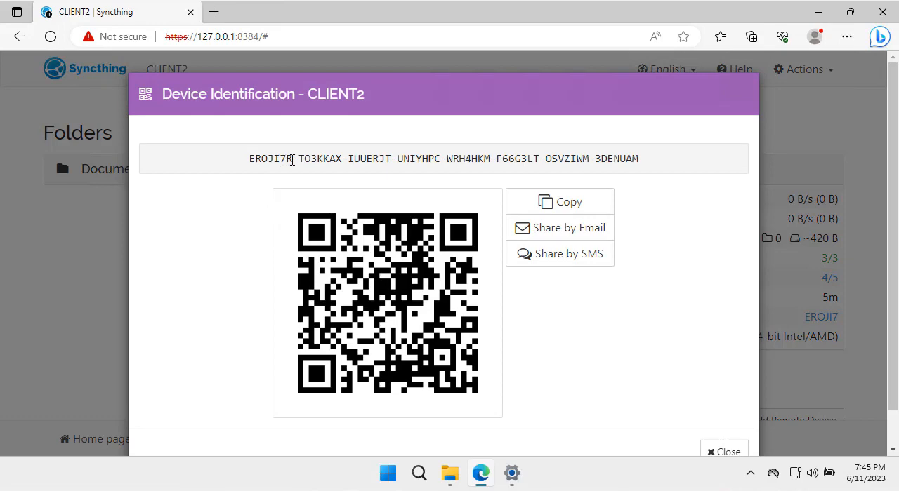
scroll(684, 267, down, 1)
click(737, 401)
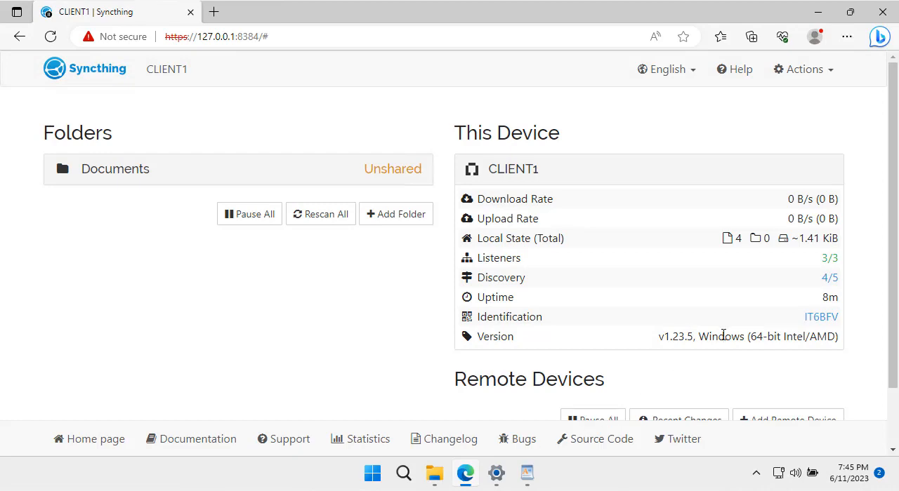
- On CLIENT1, add the nearby CLIENT2 device as a remote device, share the Documents folder with it, and save
scroll(723, 340, down, 2)
click(796, 346)
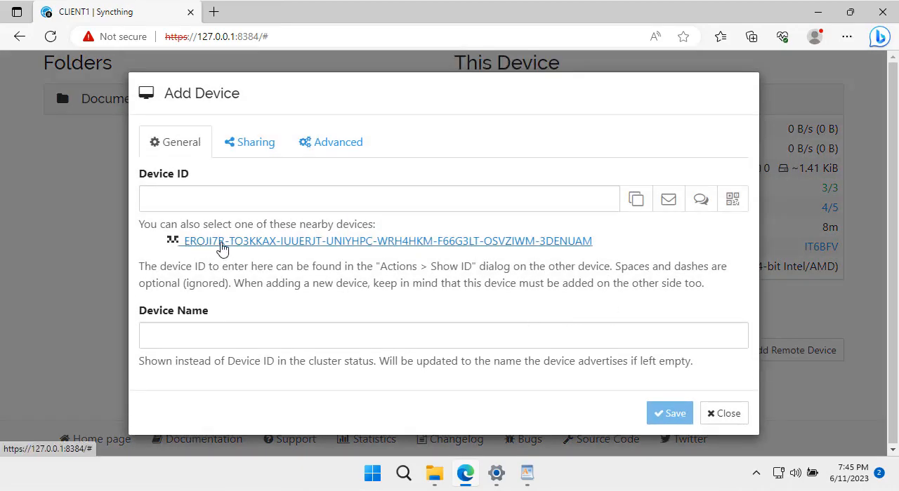
click(328, 242)
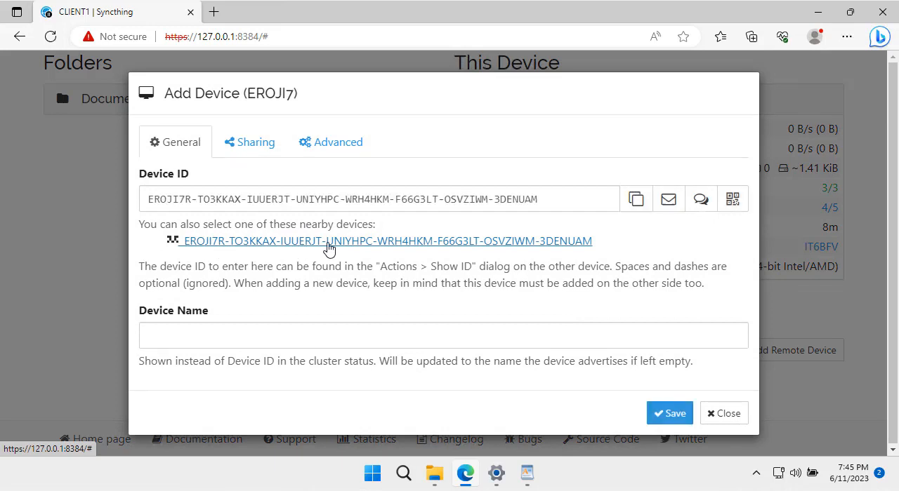
click(250, 144)
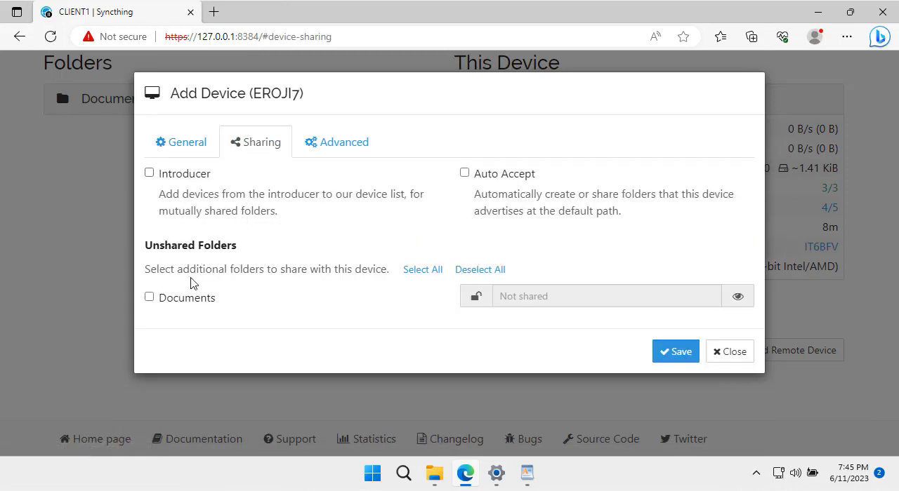
click(150, 297)
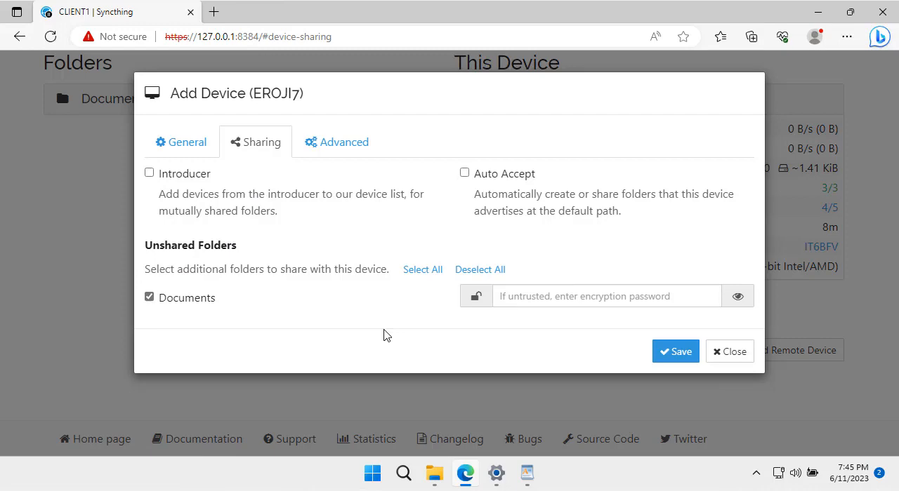
click(677, 353)
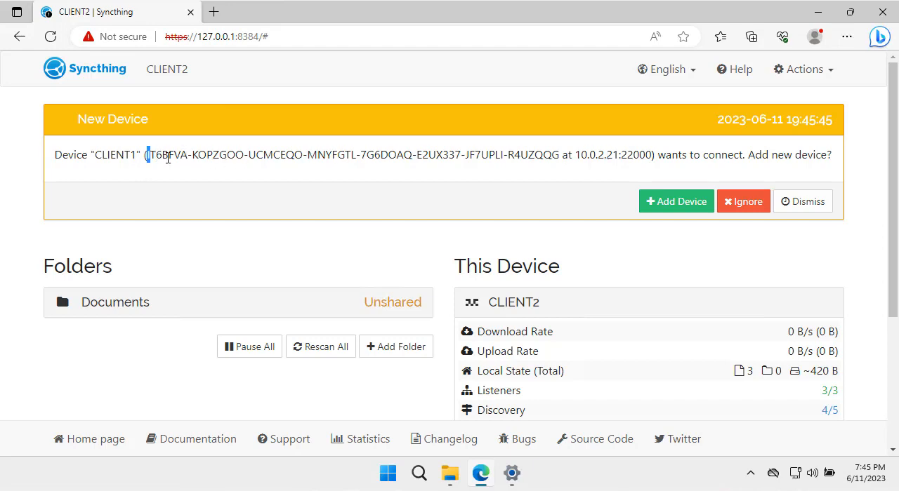
- Compare the device ID in CLIENT2's New Device request with the ID in CLIENT1's Device Identification dialog
drag(168, 159, 194, 159)
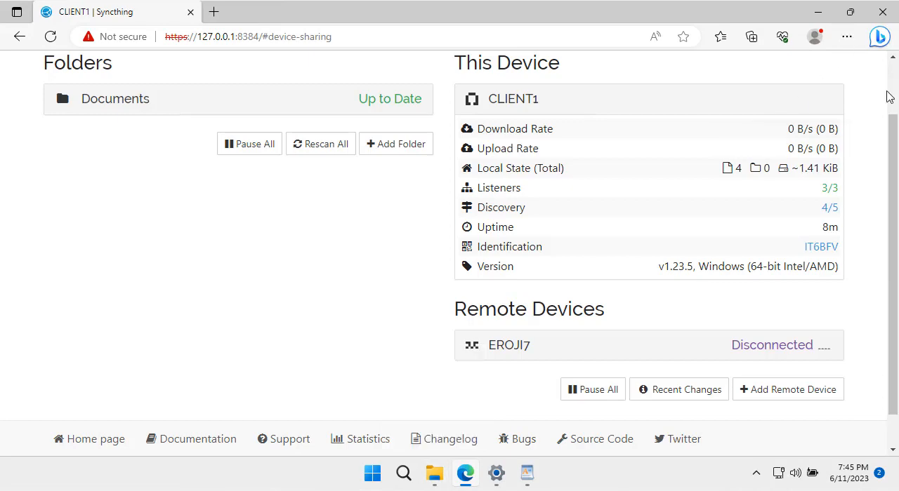
scroll(842, 77, up, 1)
click(836, 70)
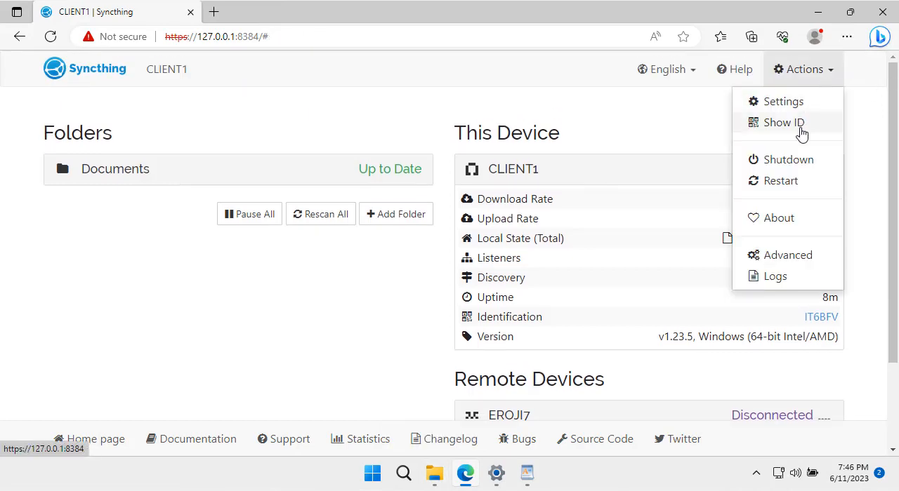
click(800, 124)
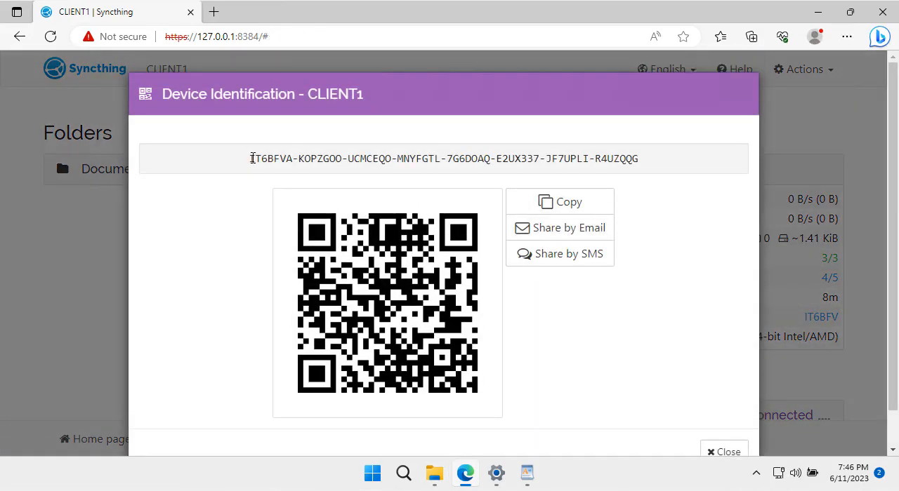
drag(252, 158, 646, 162)
drag(307, 95, 425, 272)
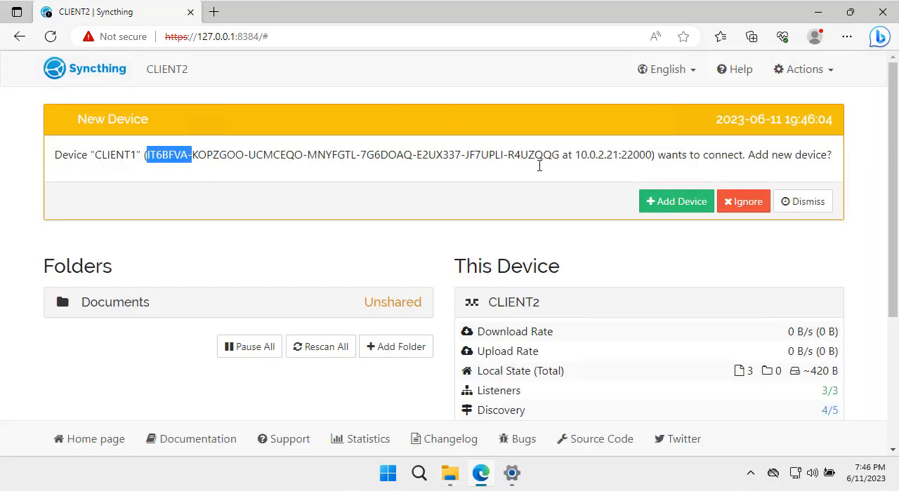
- On CLIENT2, accept the CLIENT1 device request, share the Documents folder with it, and save
click(704, 209)
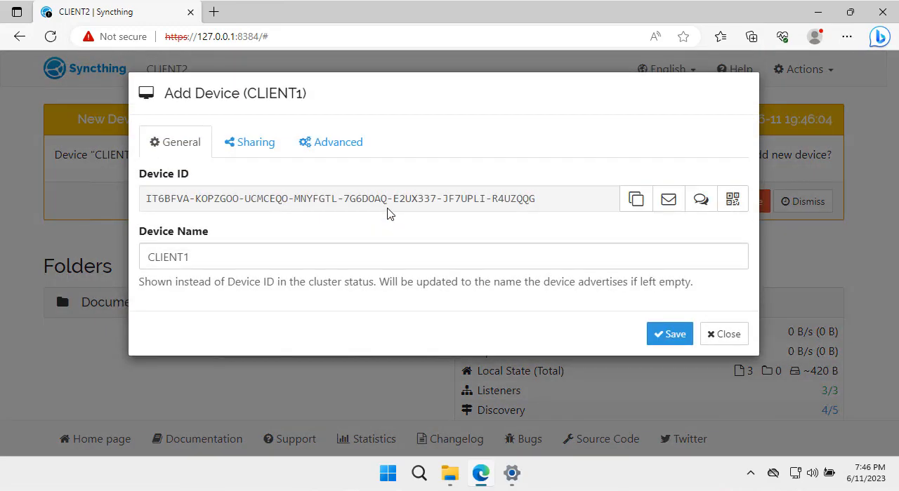
click(244, 147)
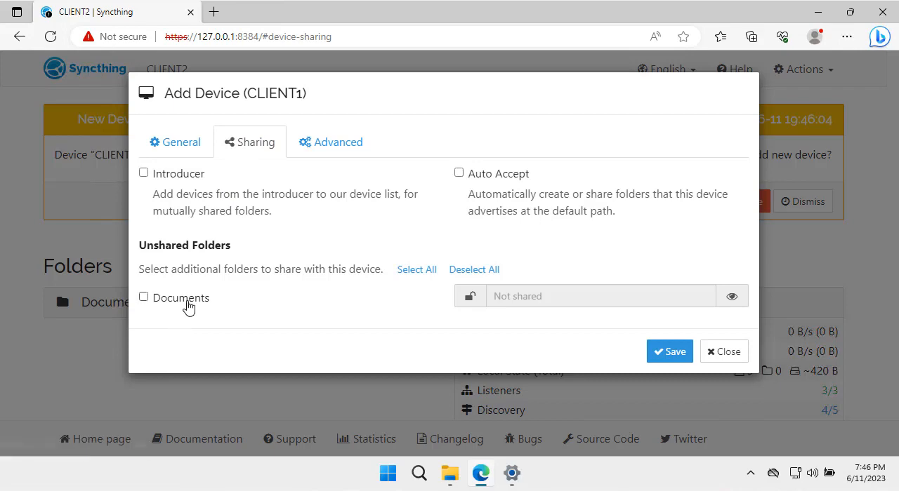
click(184, 301)
click(670, 353)
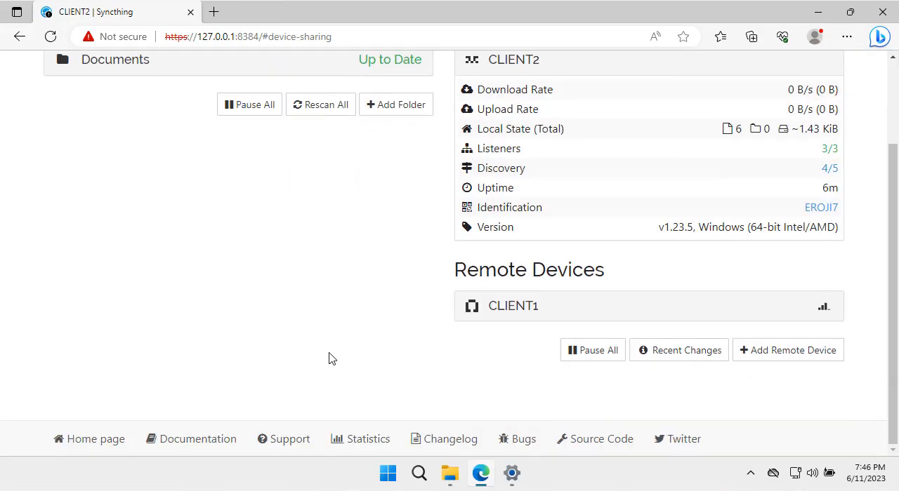
- View the Documents folder in File Explorer on CLIENT2 and CLIENT1, closing CLIENT1's Device Identification dialog
click(457, 480)
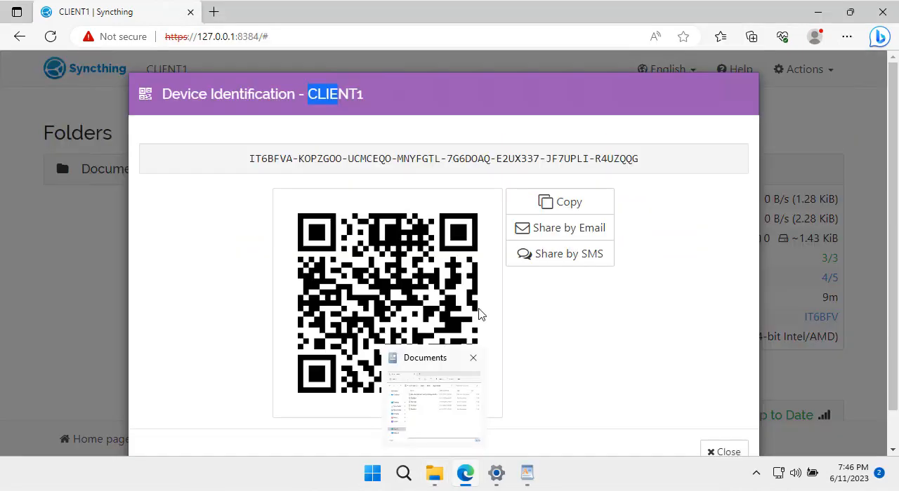
click(724, 453)
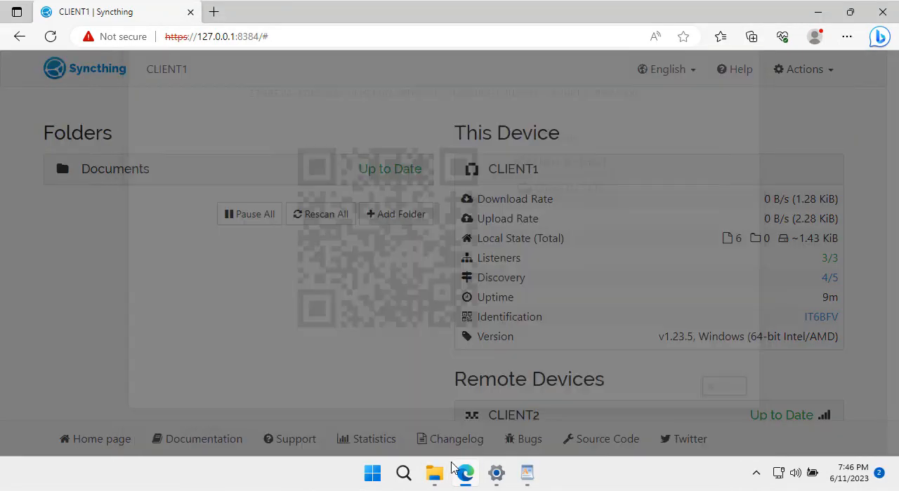
click(434, 472)
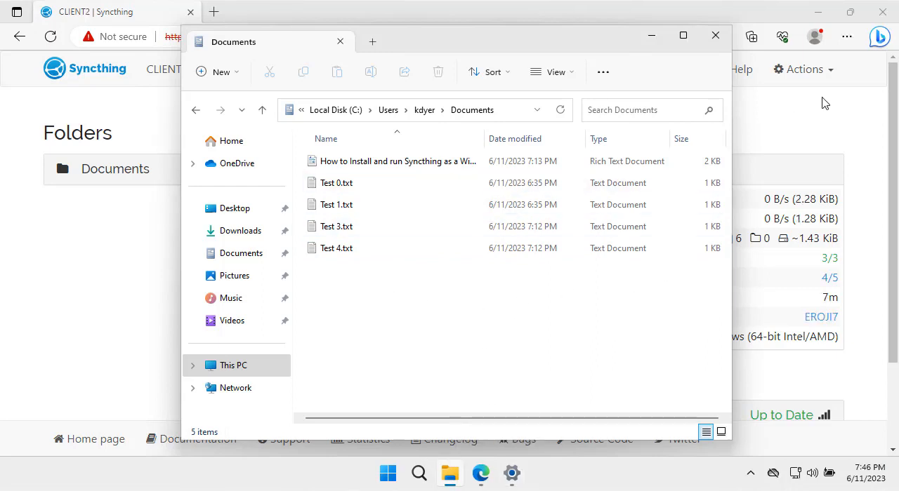
- On CLIENT2, close the Syncthing browser window and the Documents folder, and sign out of Windows
click(837, 119)
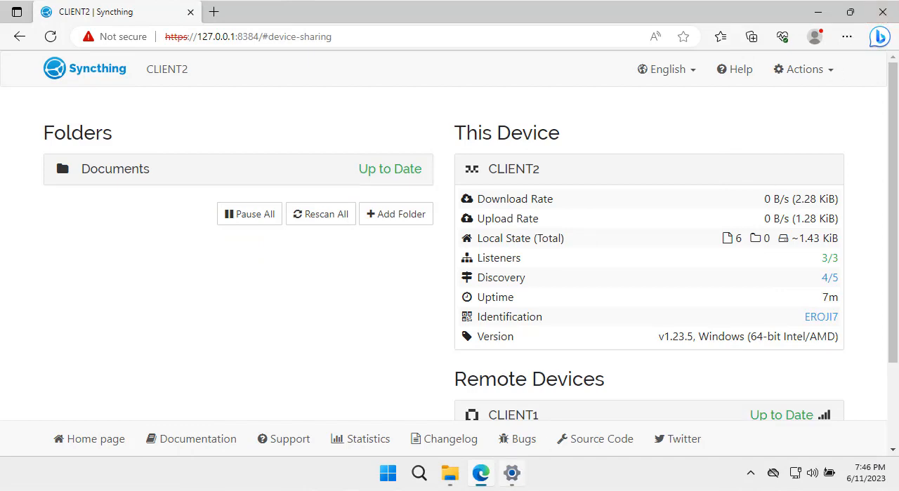
click(882, 12)
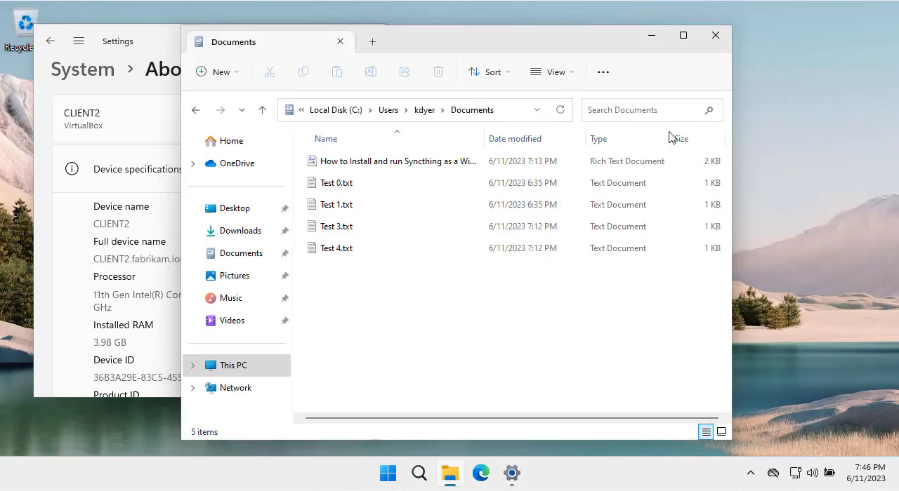
click(717, 39)
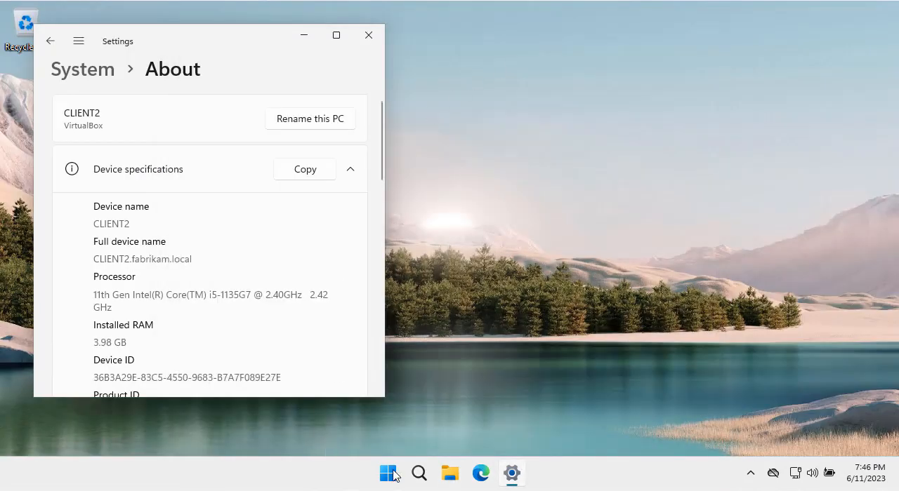
click(390, 474)
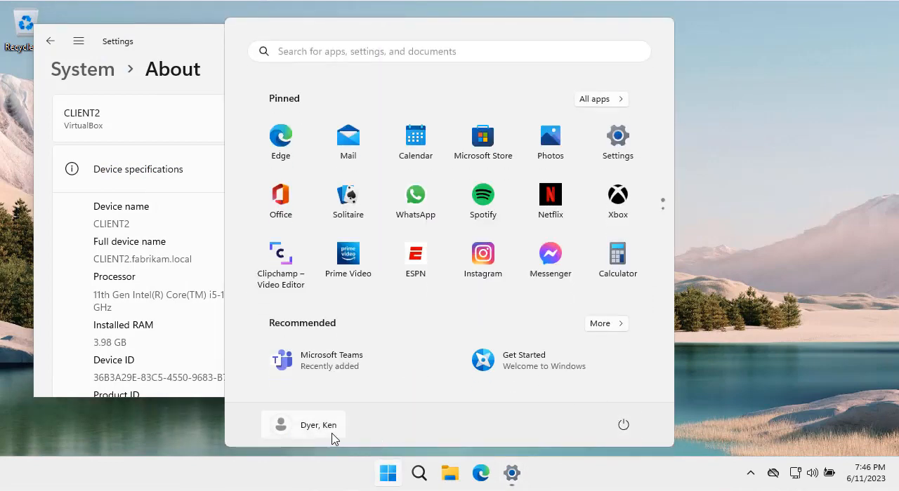
click(332, 431)
click(398, 402)
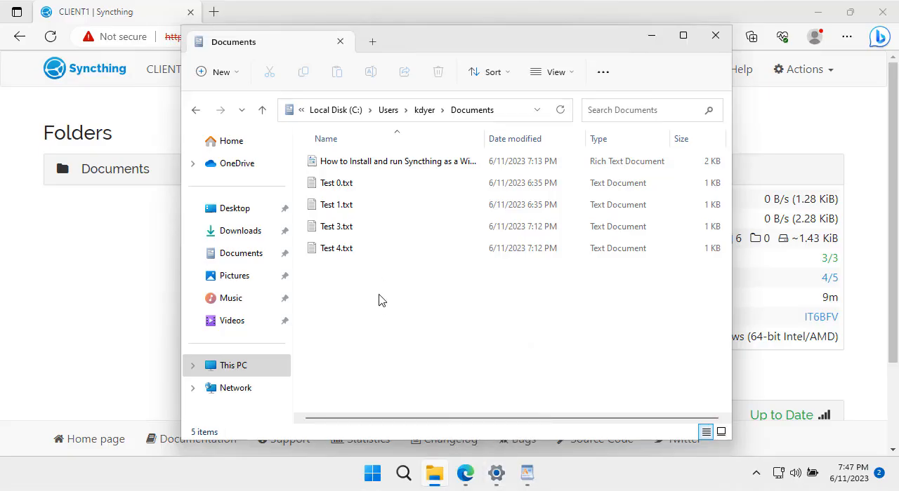
- Create a text document named Test 10.txt in CLIENT1's Documents folder
right_click(347, 275)
mouse_move(461, 217)
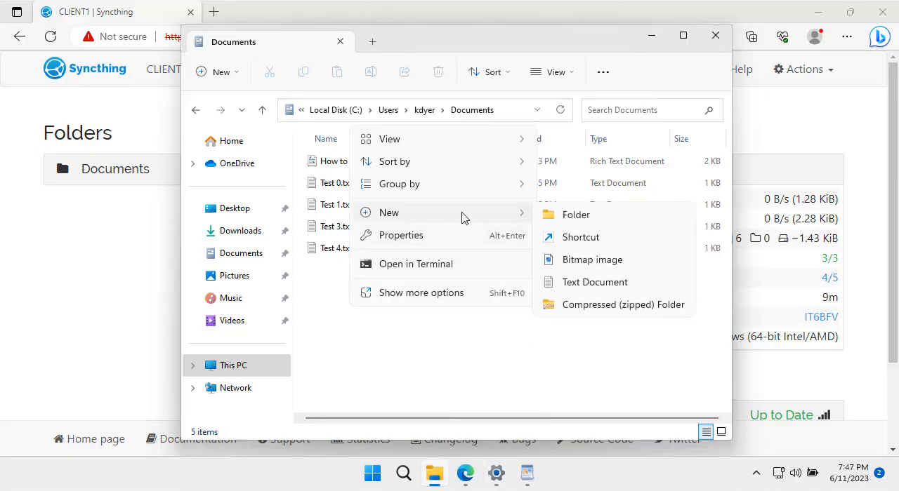
click(589, 284)
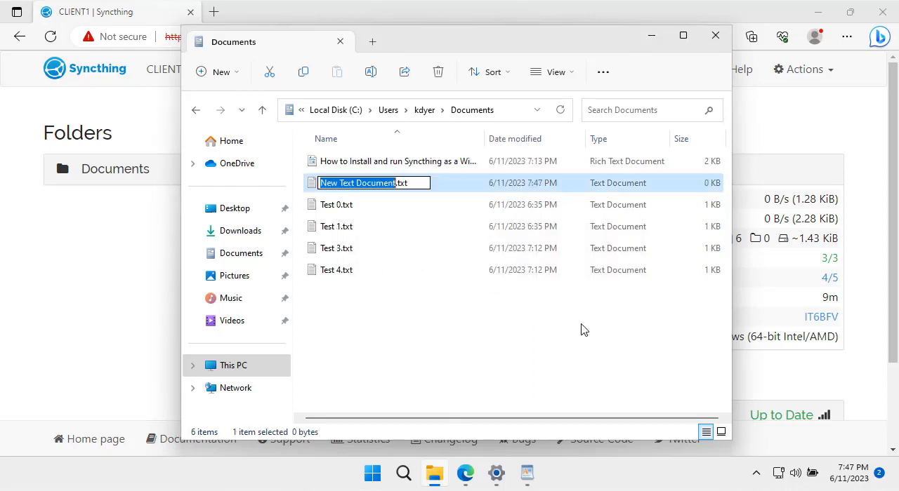
text(Test 10)
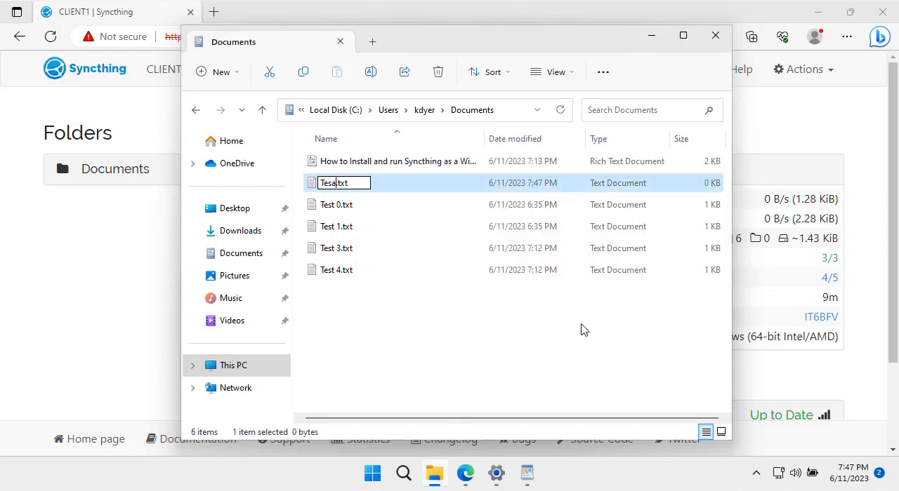
key(Return)
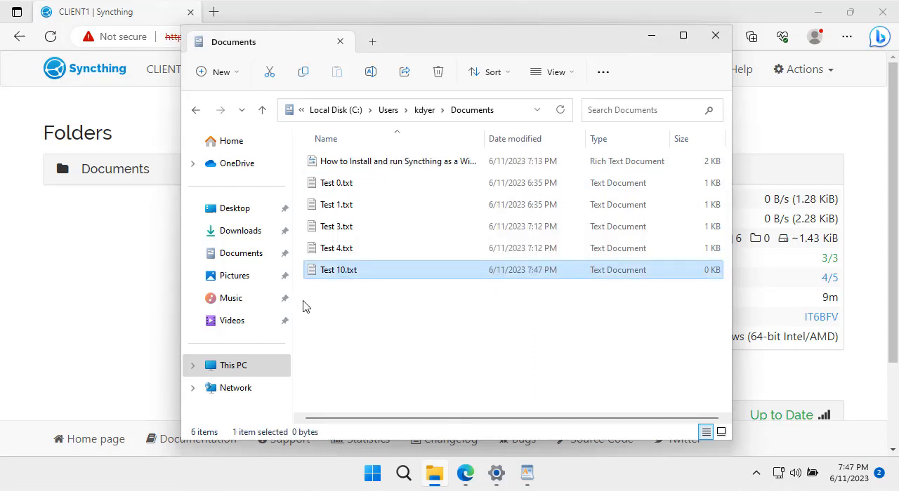
- Open Test 10.txt in Notepad, enter the line "Test 10.", and close it with the changes saved
double_click(304, 272)
text(Te)
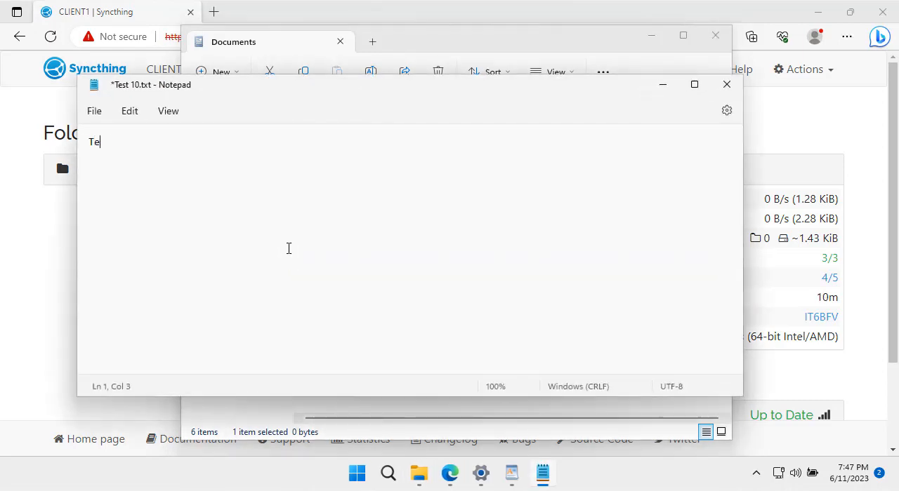
text(st 10.)
key(Return)
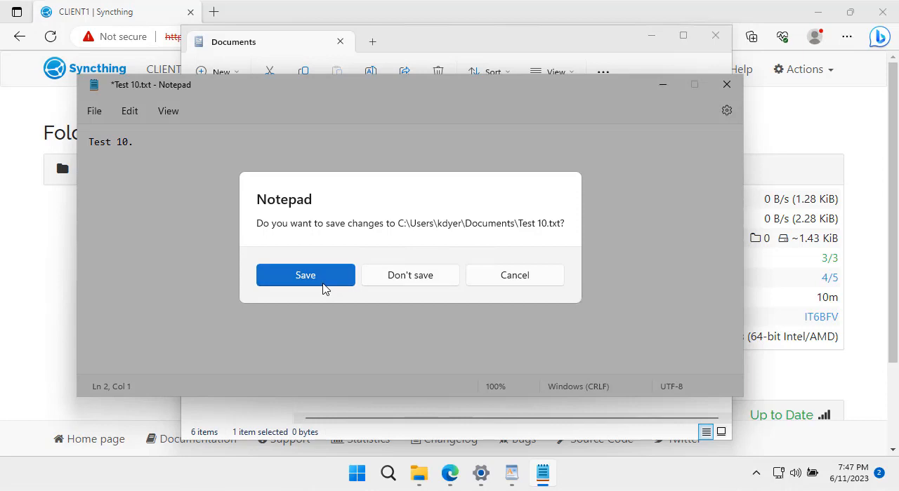
click(324, 285)
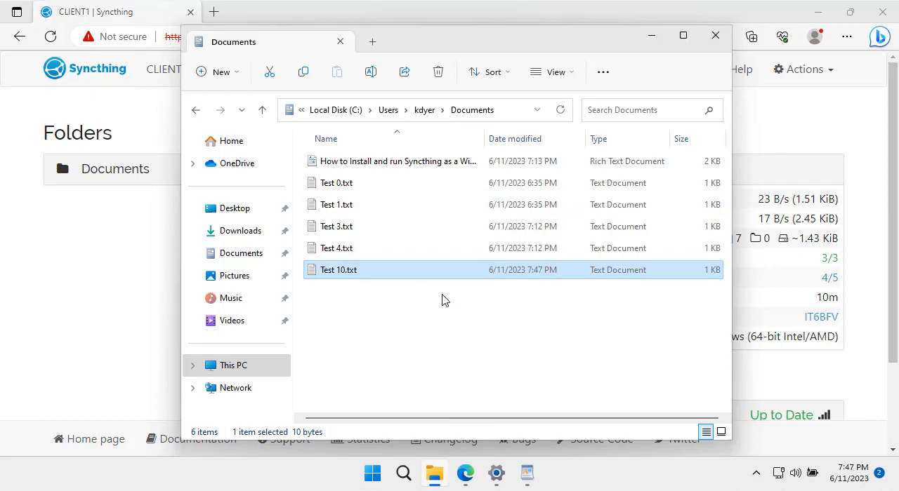
- Switch to CLIENT2 and sign in to Windows with the account password
key(super+l)
click(539, 282)
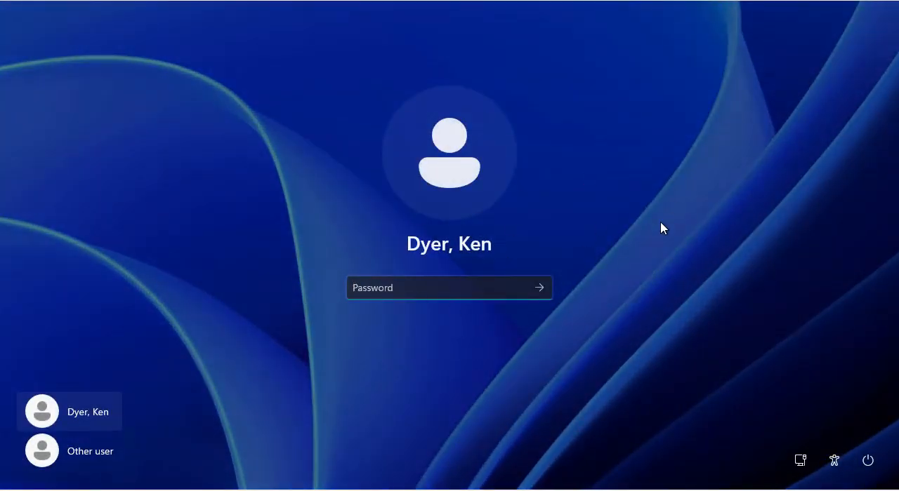
text(•••••)
key(ctrl+a)
text(•••••••)
key(Return)
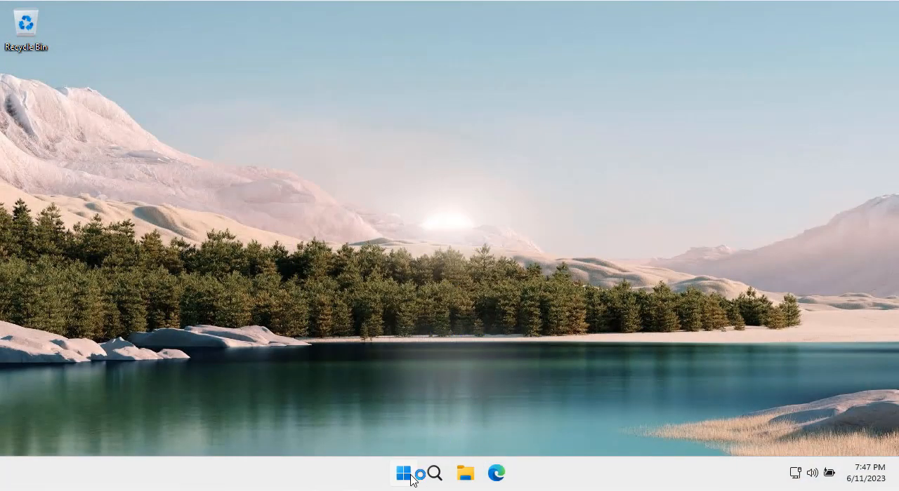
- Open the About page in CLIENT2's Windows system settings to check the device name
click(404, 474)
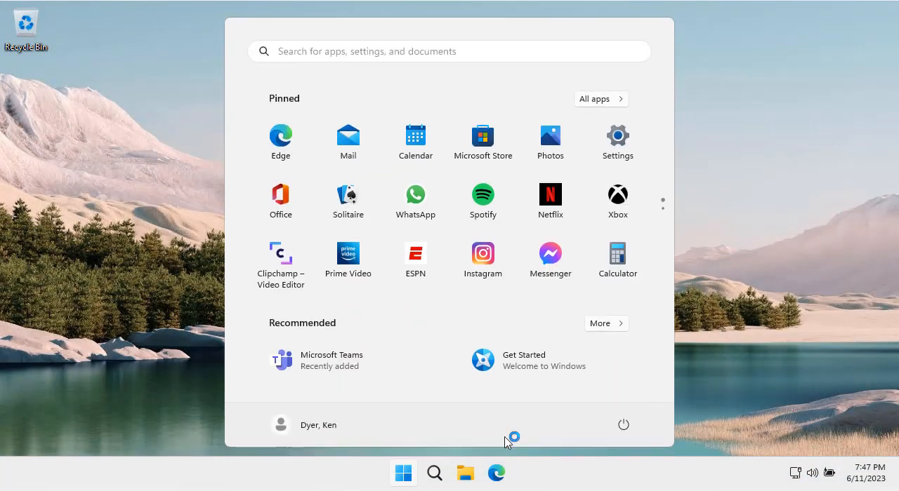
click(619, 149)
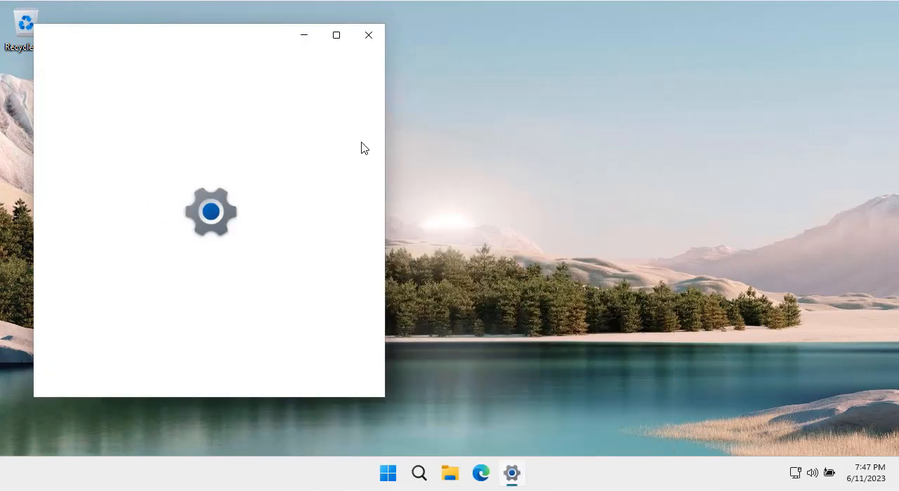
drag(383, 140, 366, 368)
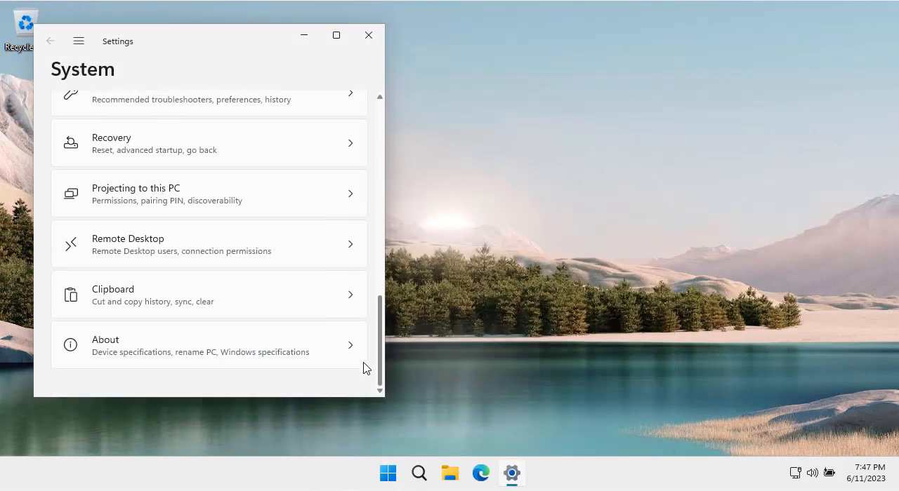
click(209, 355)
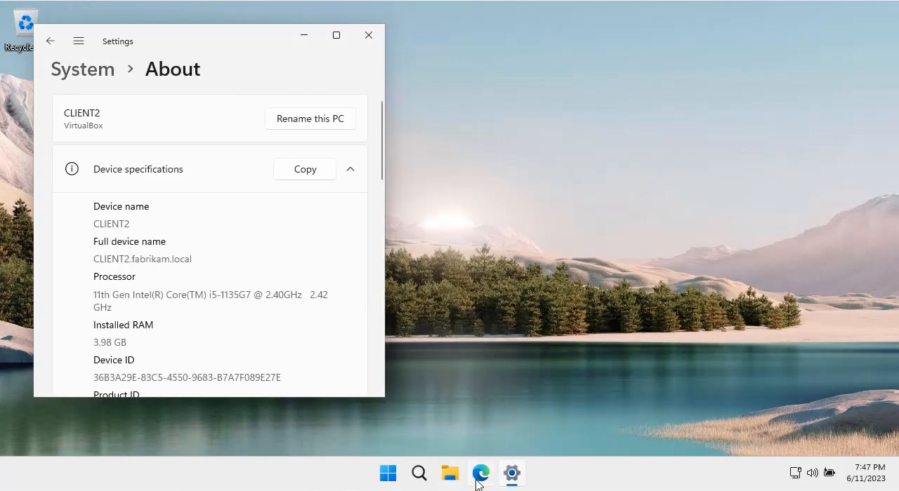
- Open Test 10.txt from CLIENT2's Documents folder in Notepad to check its content, and close it
click(450, 474)
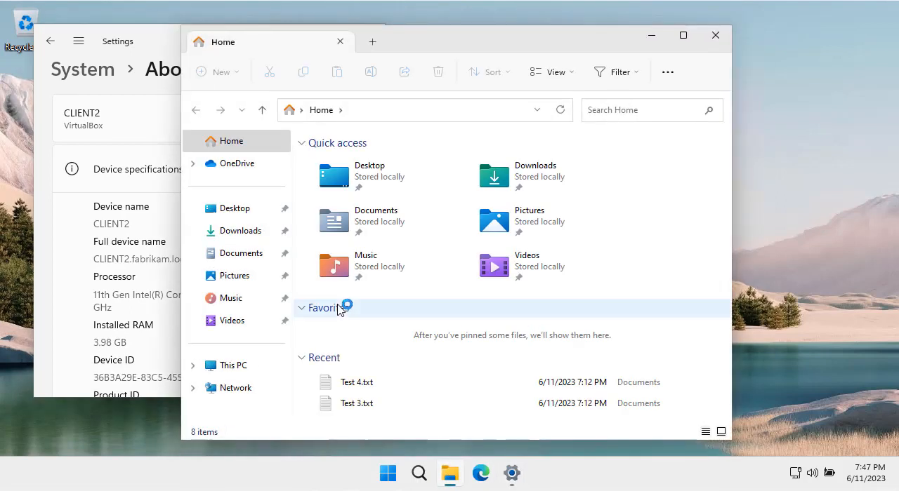
click(252, 258)
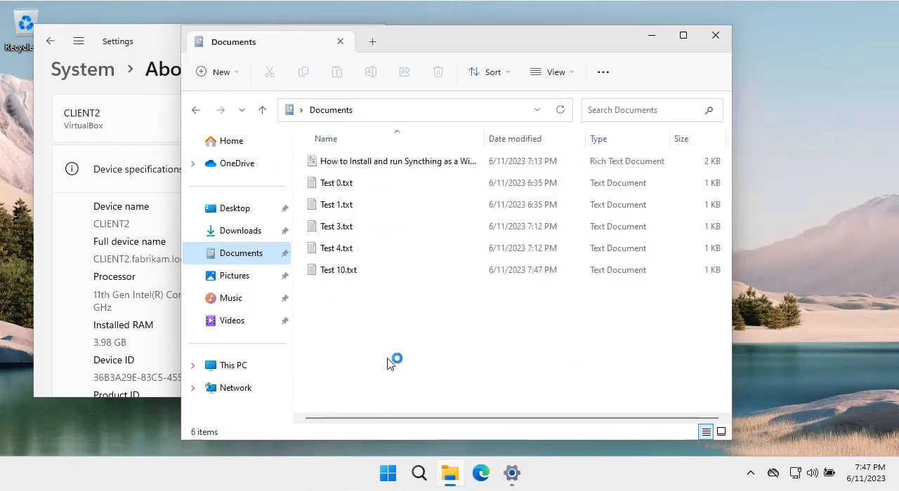
double_click(363, 278)
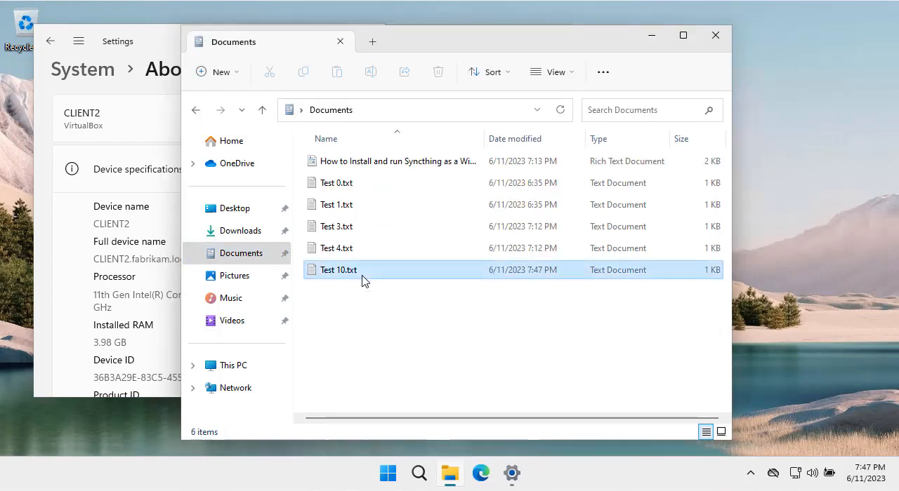
click(144, 192)
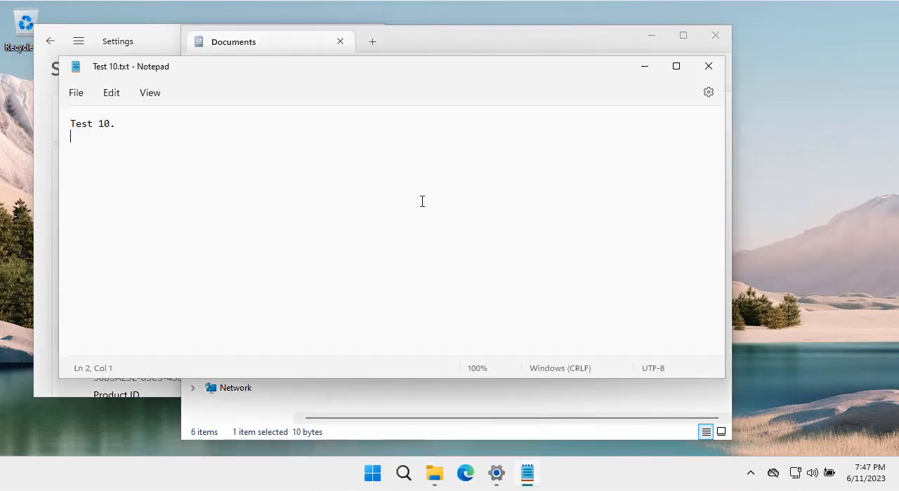
click(708, 66)
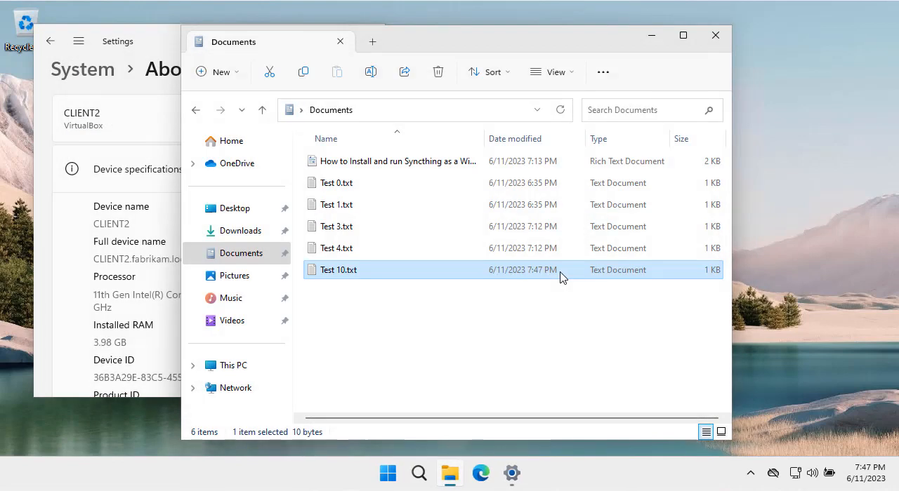
click(522, 361)
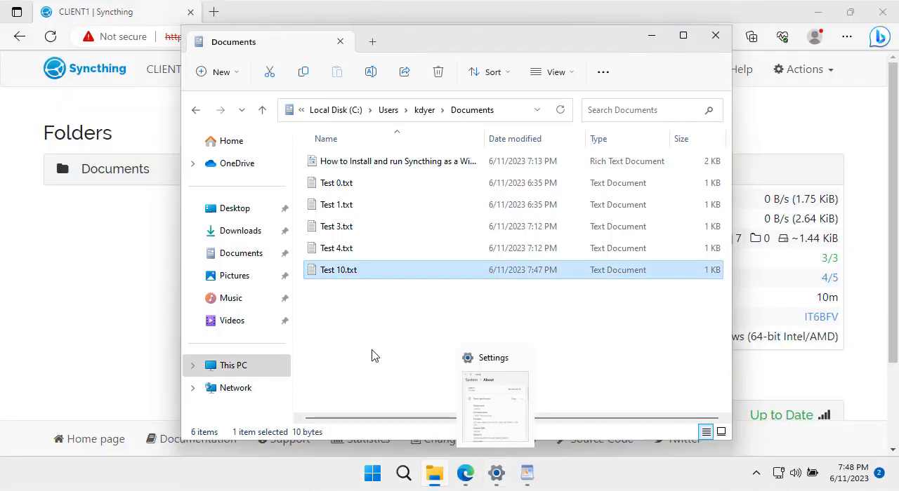
- Switch to CLIENT1's Syncthing page and examine the Documents folder's ID, path and the device it is shared with
click(370, 357)
click(91, 275)
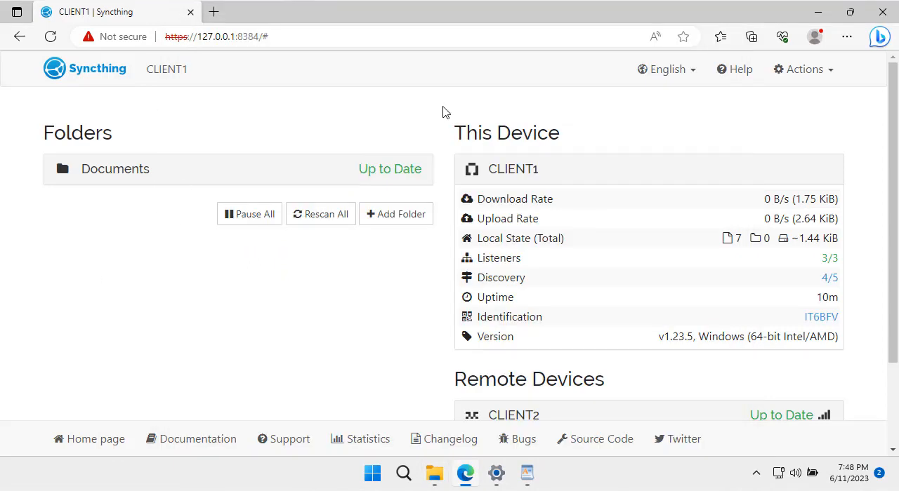
click(131, 173)
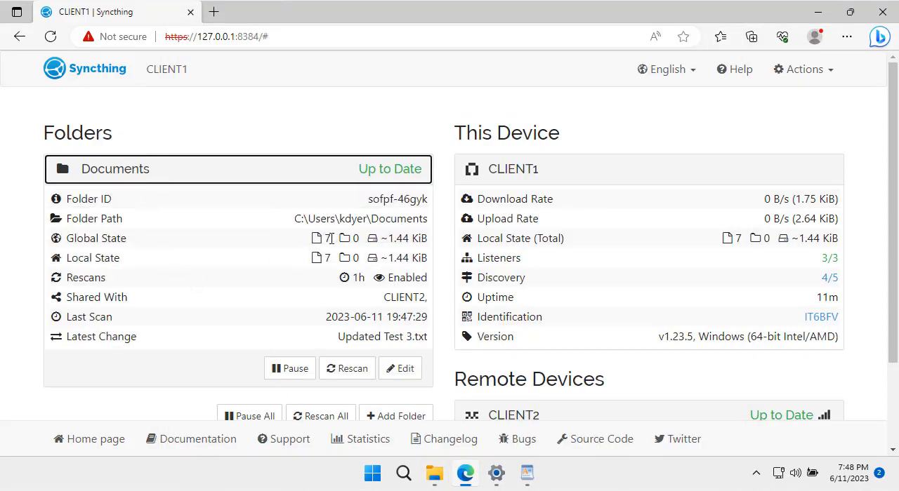
drag(294, 219, 414, 219)
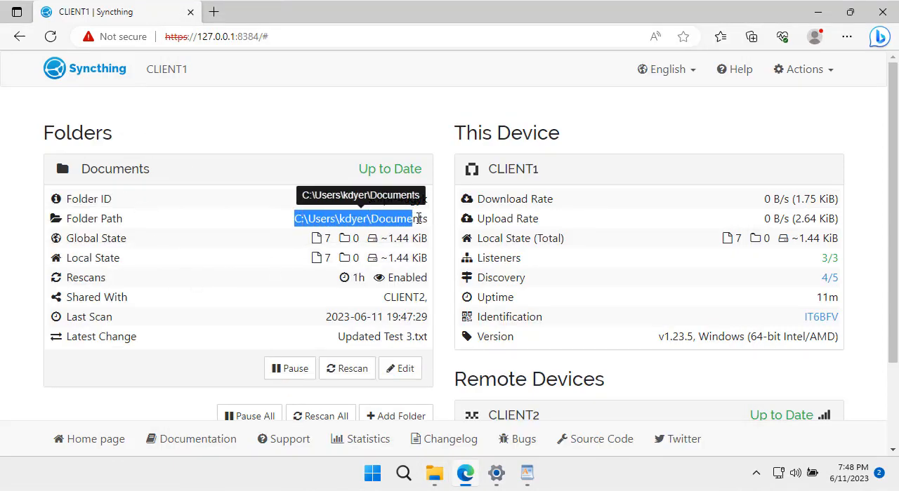
click(345, 234)
drag(368, 199, 428, 200)
drag(387, 298, 429, 298)
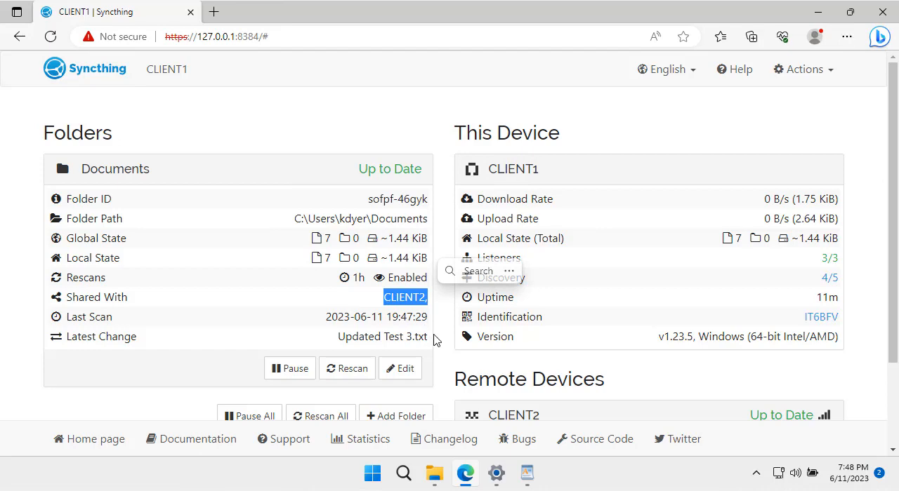
scroll(433, 340, down, 2)
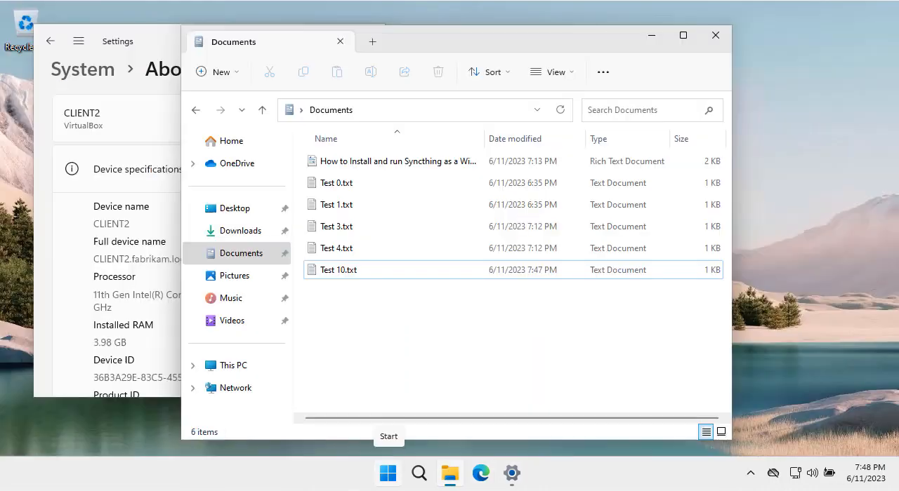
- Switch to CLIENT2, open the Syncthing Configuration Page, and sign in as admin with the account password
click(391, 475)
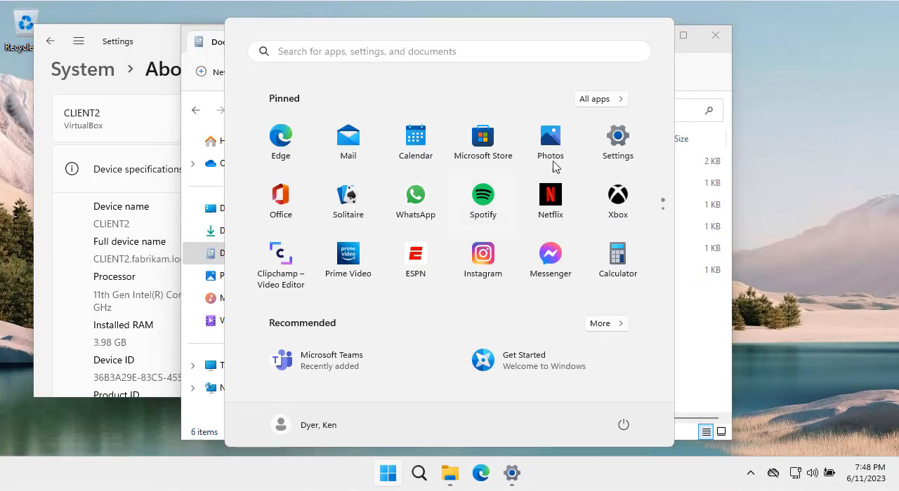
click(617, 102)
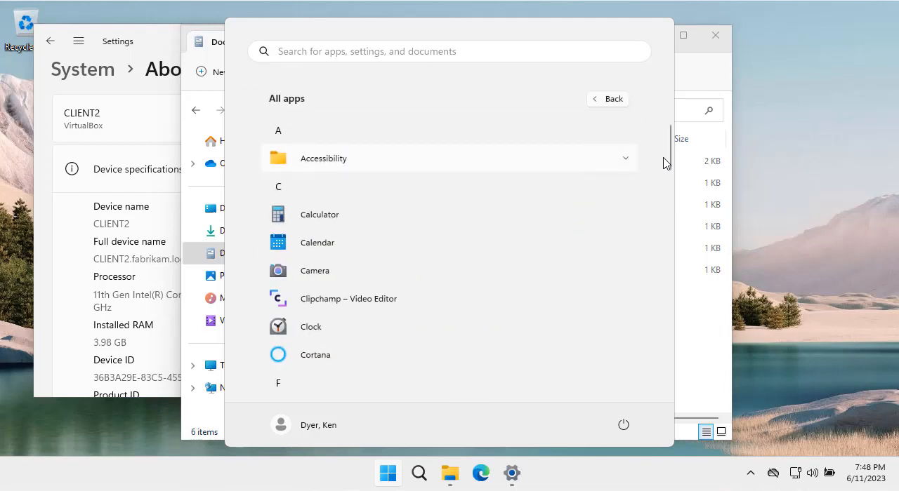
drag(670, 136, 668, 332)
click(351, 184)
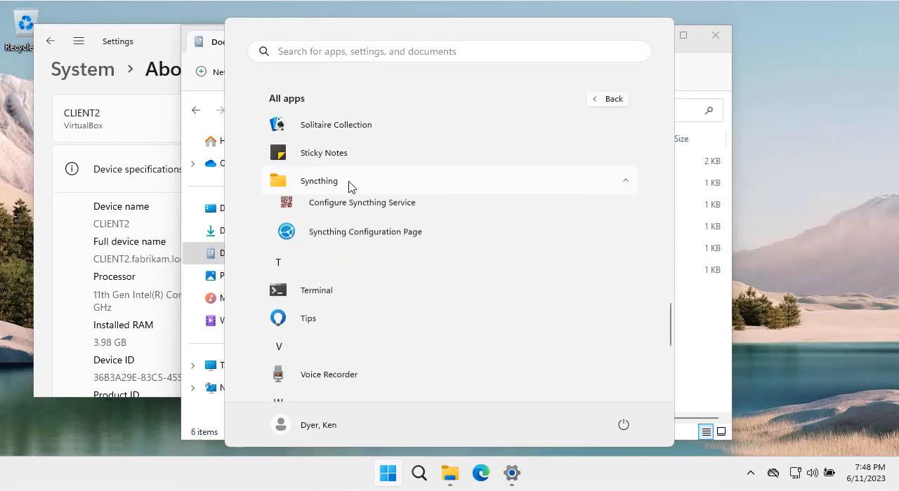
click(345, 238)
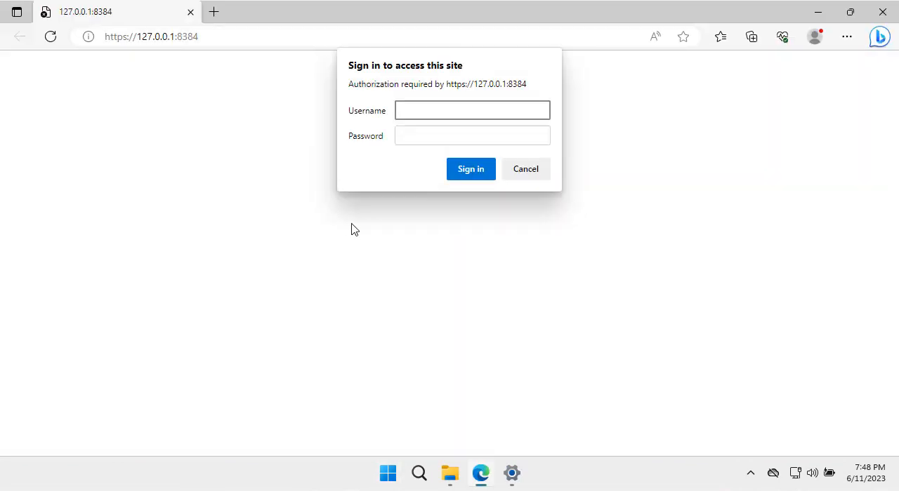
key(Tab)
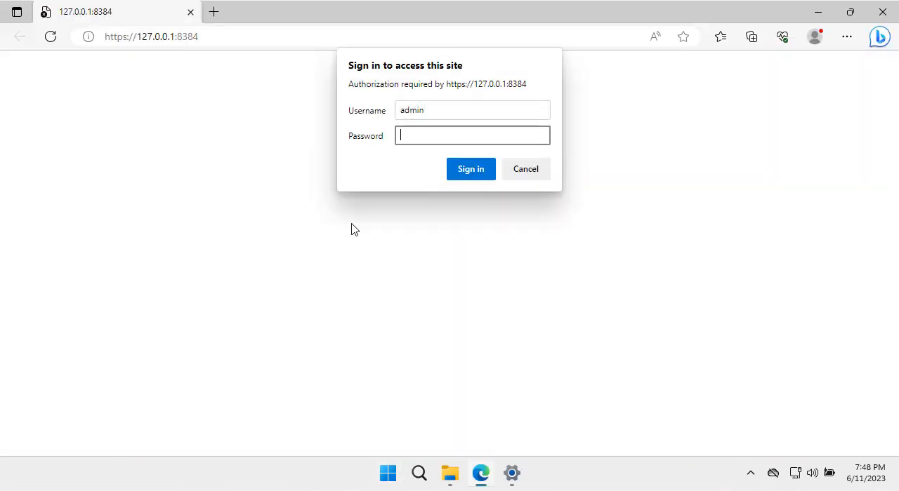
key(Return)
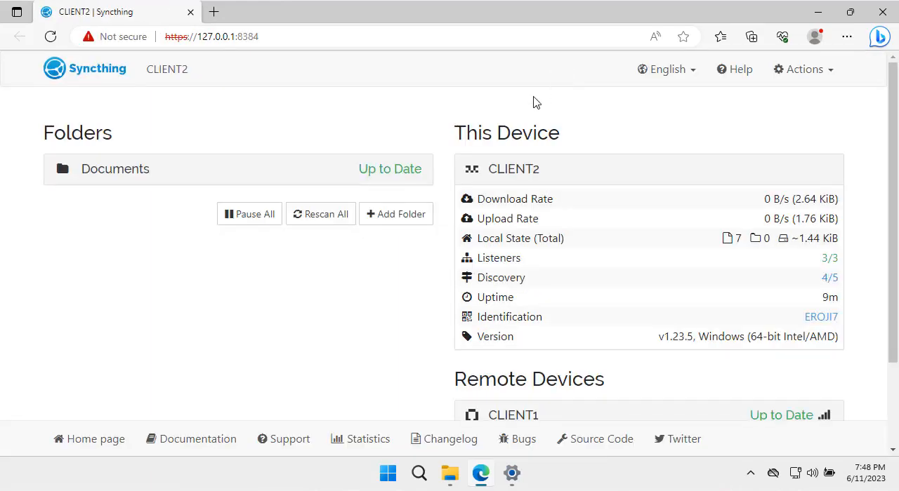
- Expand the Documents folder on CLIENT2's Syncthing page and examine its ID, sharing details and the remote device status
click(94, 172)
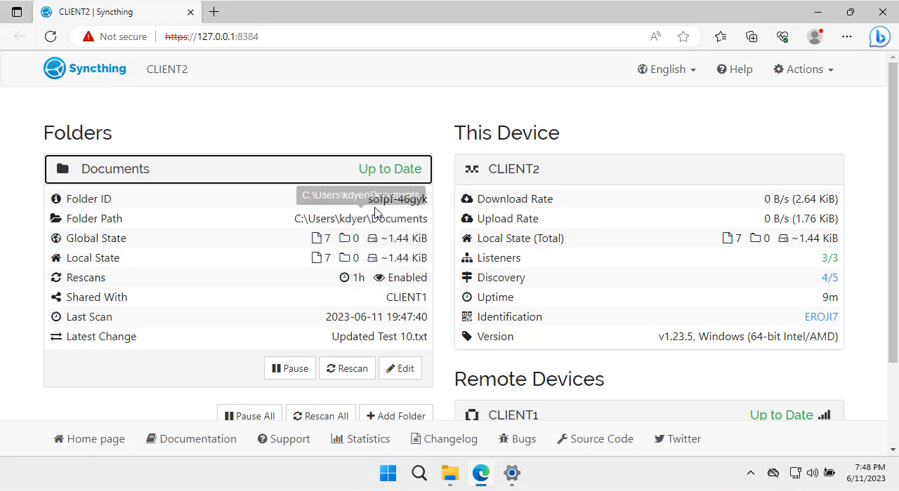
drag(370, 201, 432, 205)
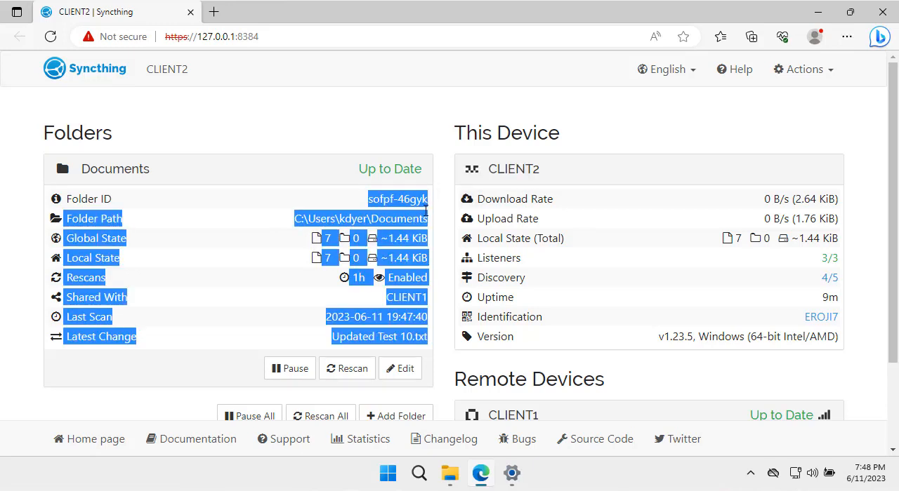
click(393, 298)
drag(389, 302, 440, 299)
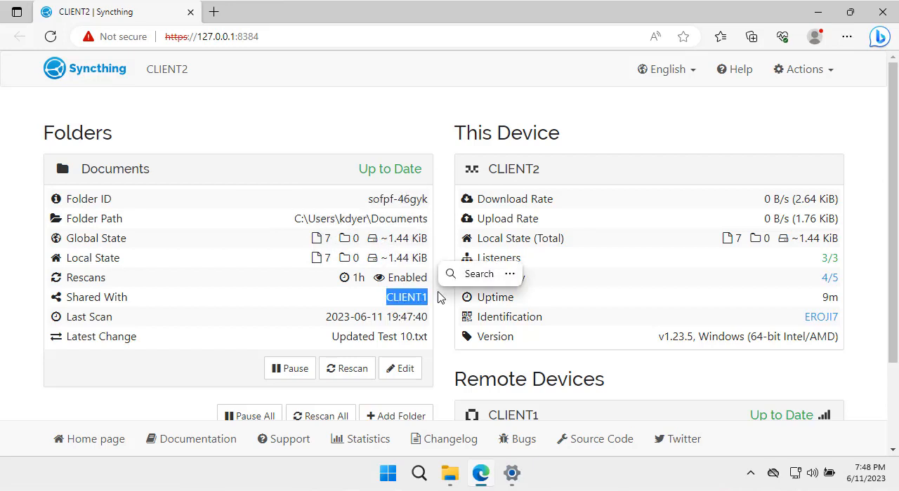
click(439, 309)
scroll(440, 311, down, 3)
scroll(439, 311, up, 3)
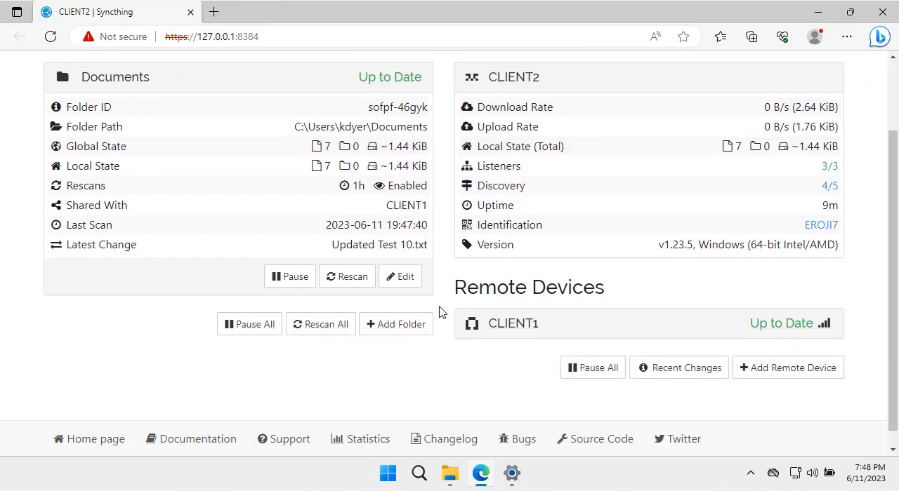
scroll(439, 312, down, 2)
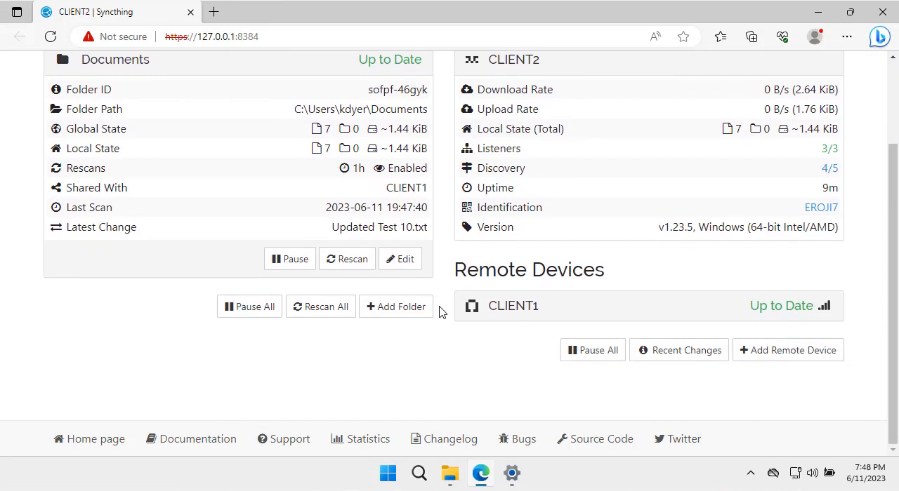
scroll(440, 311, up, 2)
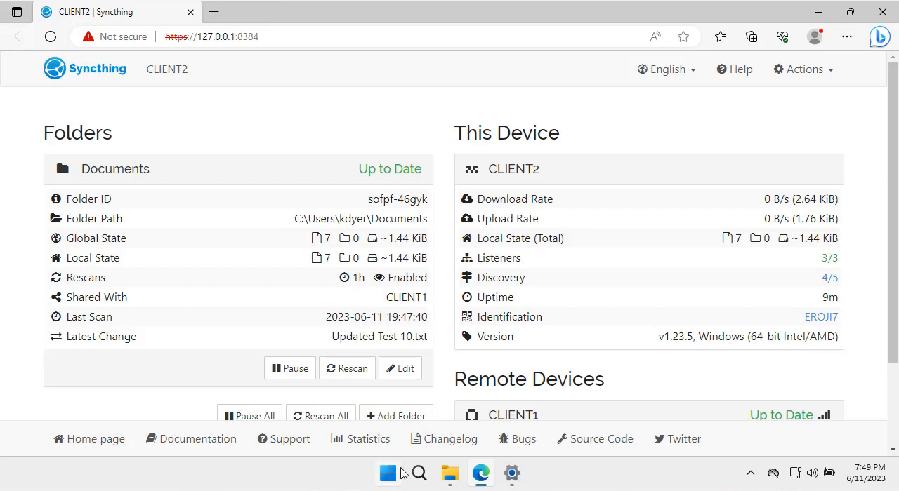
- Search Windows for "services" and open the Services app on CLIENT2
click(390, 474)
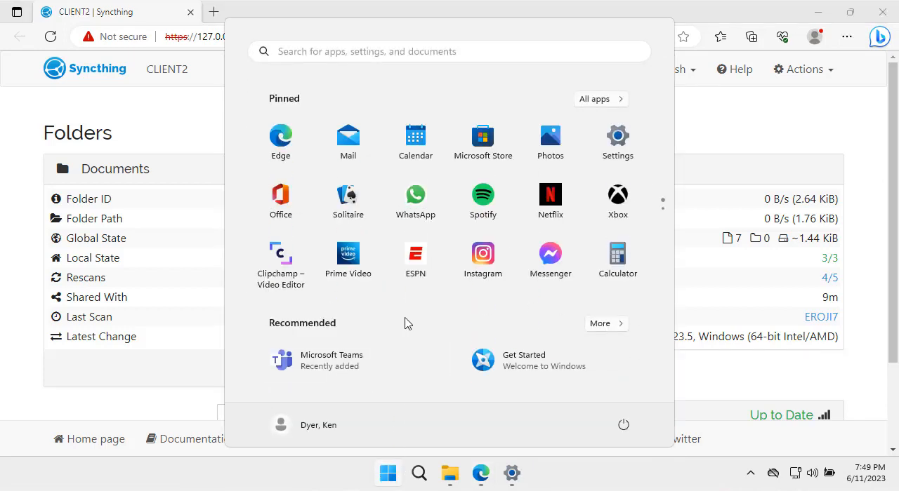
text(serv)
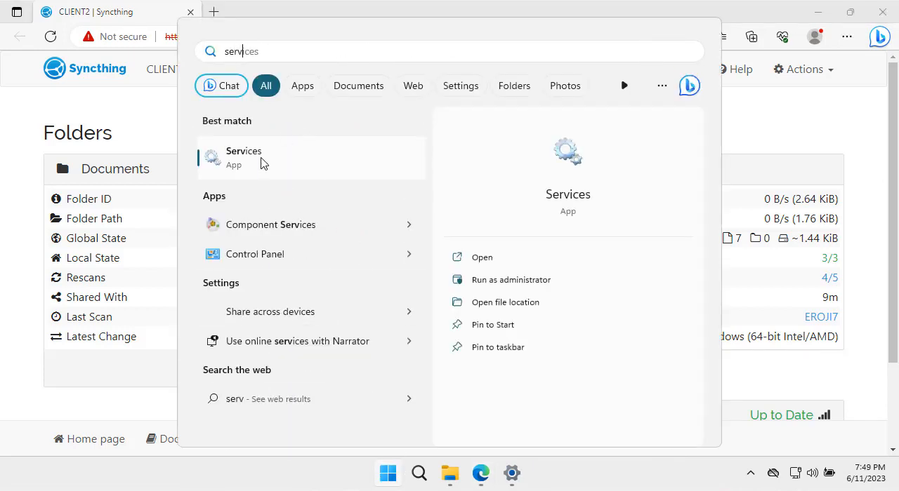
text(ivce)
key(BackSpace)
key(BackSpace)
key(BackSpace)
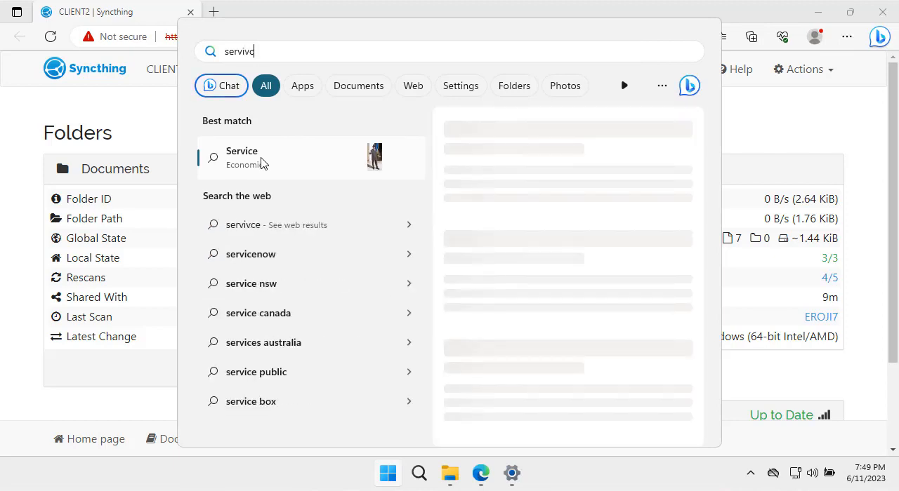
text(ces)
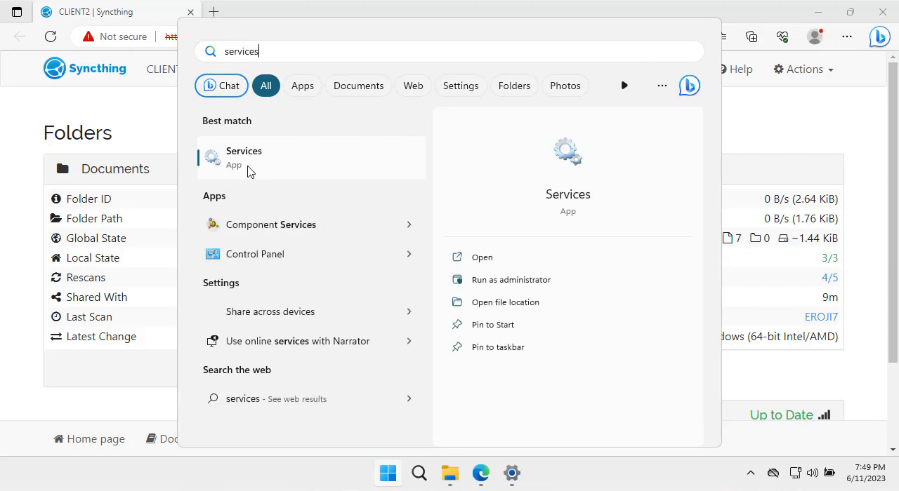
click(249, 172)
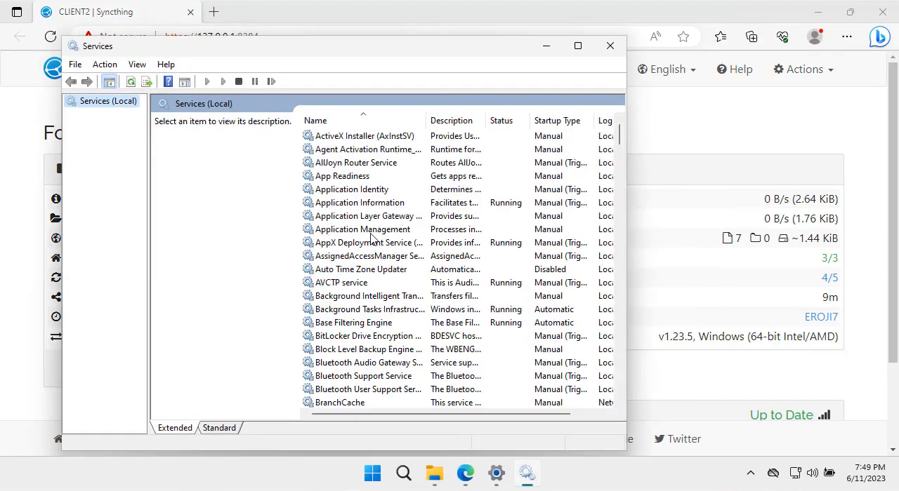
- Find Syncthing Service in the list of local services and open its properties
drag(619, 135, 619, 318)
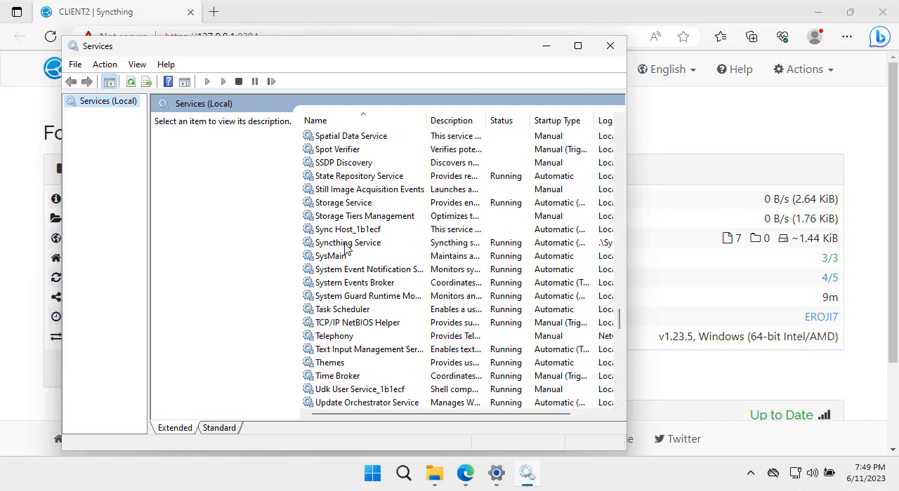
click(348, 245)
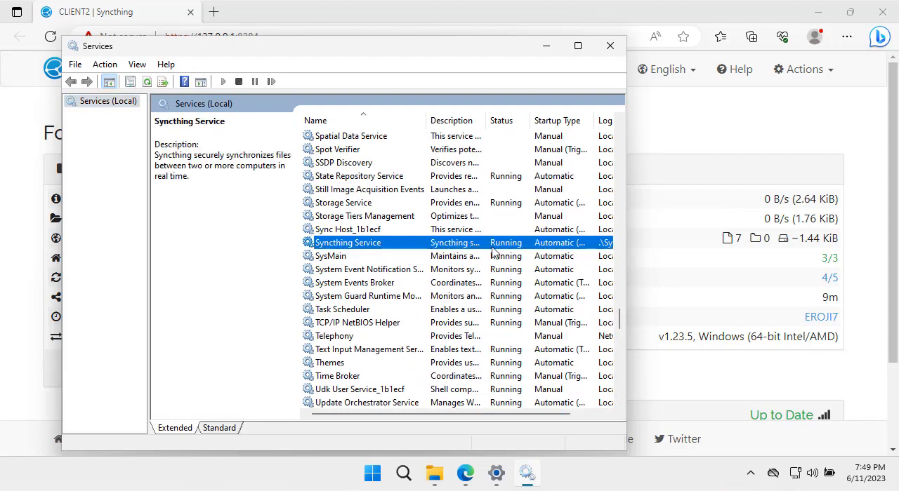
double_click(380, 244)
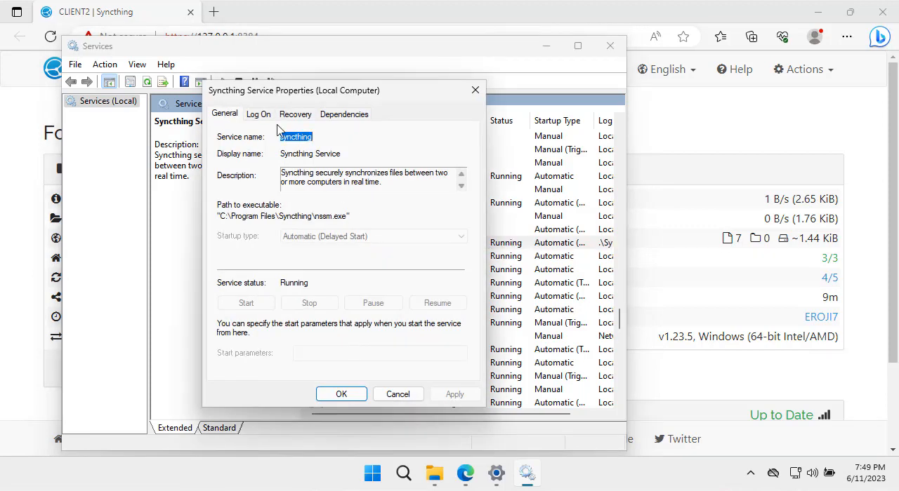
- Examine which account the Syncthing service logs on as in its properties on CLIENT2
click(259, 115)
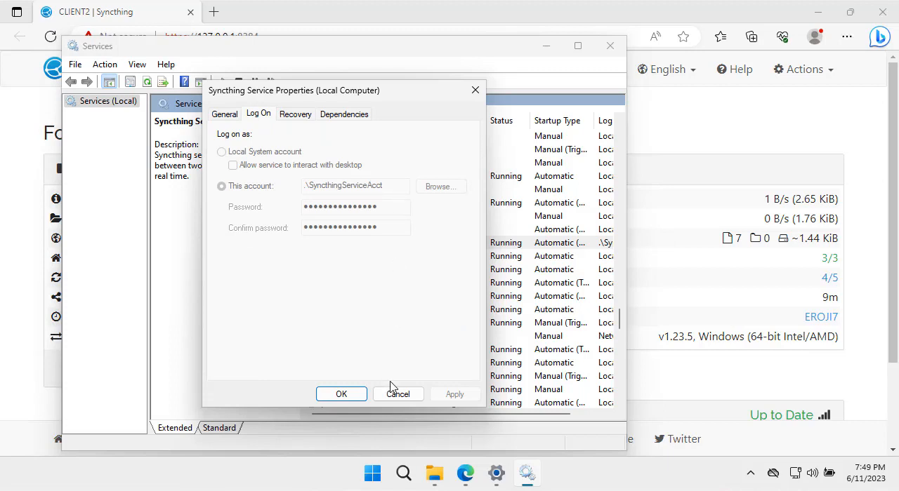
- Check the security permissions of SyncthingServiceAcct in the Documents folder's properties on CLIENT2, and close the properties without changes
click(426, 486)
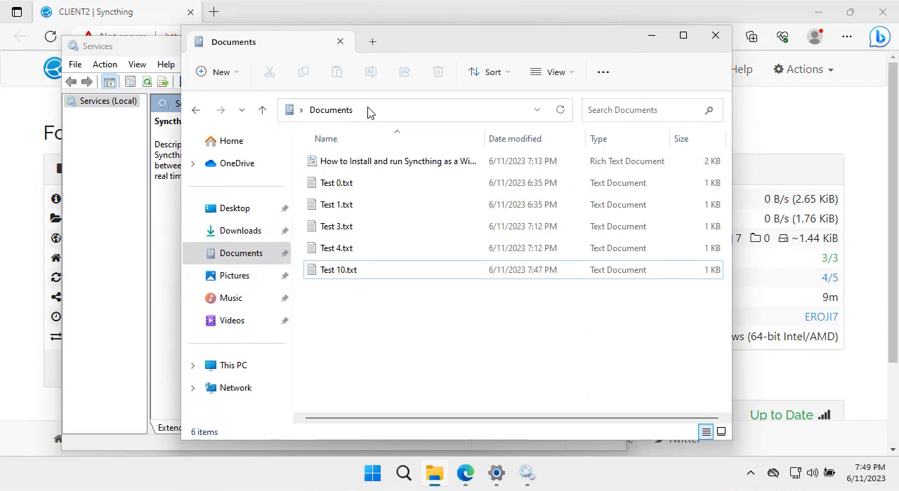
right_click(348, 115)
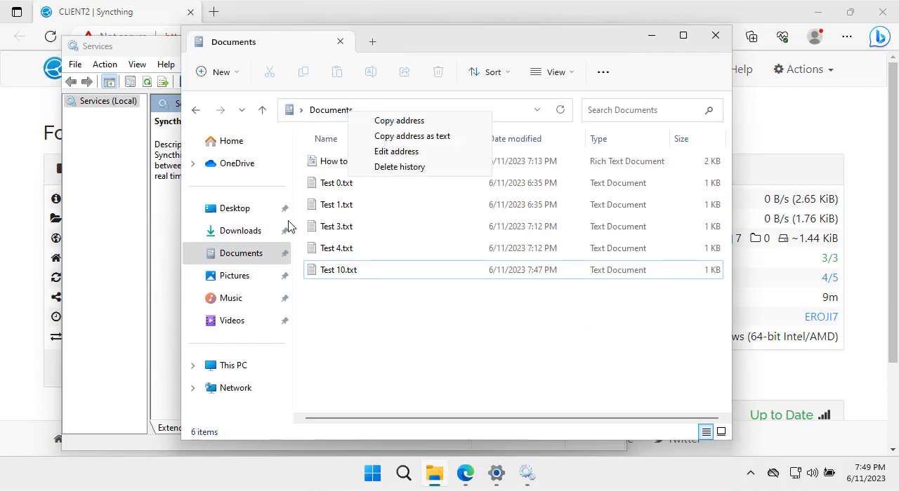
right_click(242, 254)
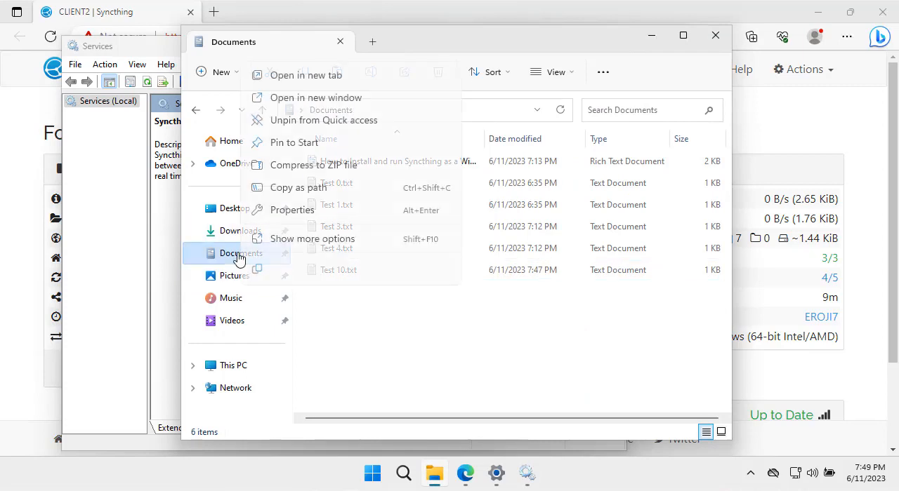
click(292, 211)
click(503, 146)
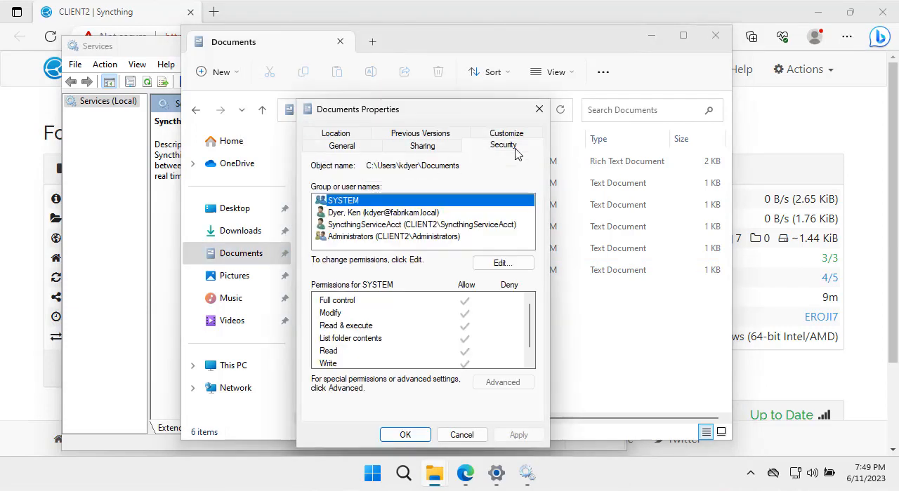
click(359, 227)
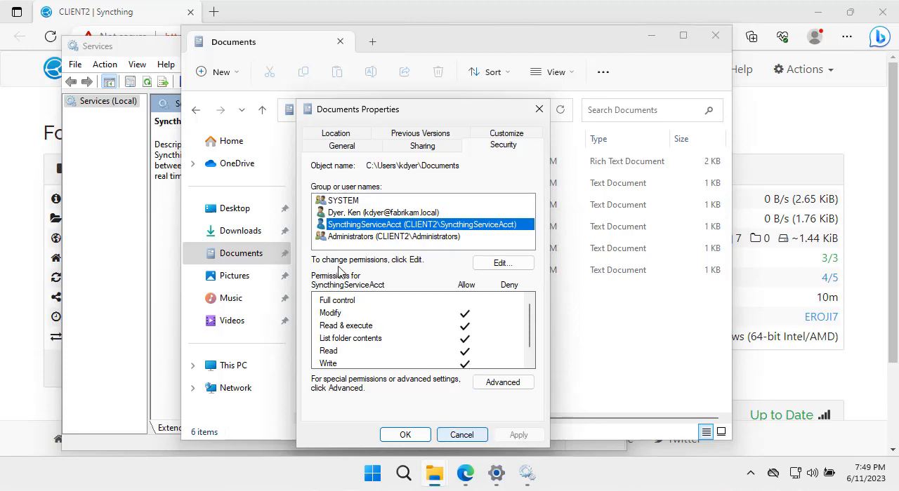
click(461, 435)
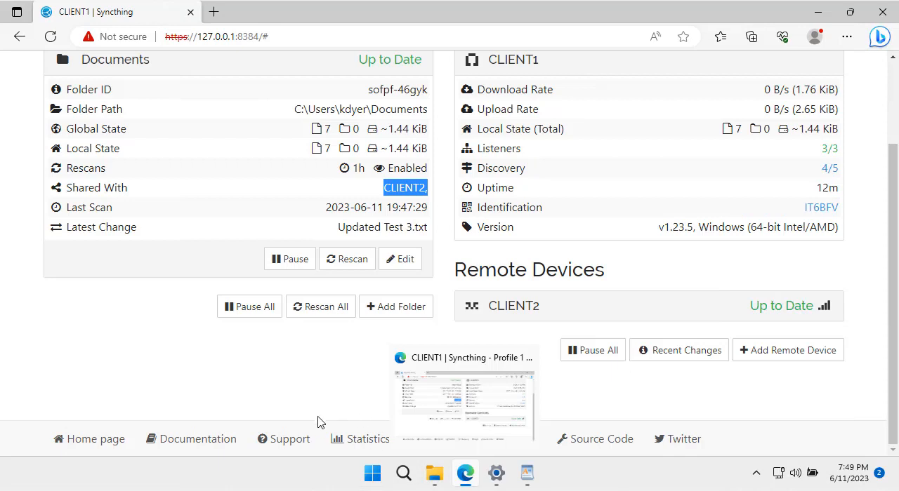
- Return to CLIENT1 and bring up the open WordPad document
click(527, 474)
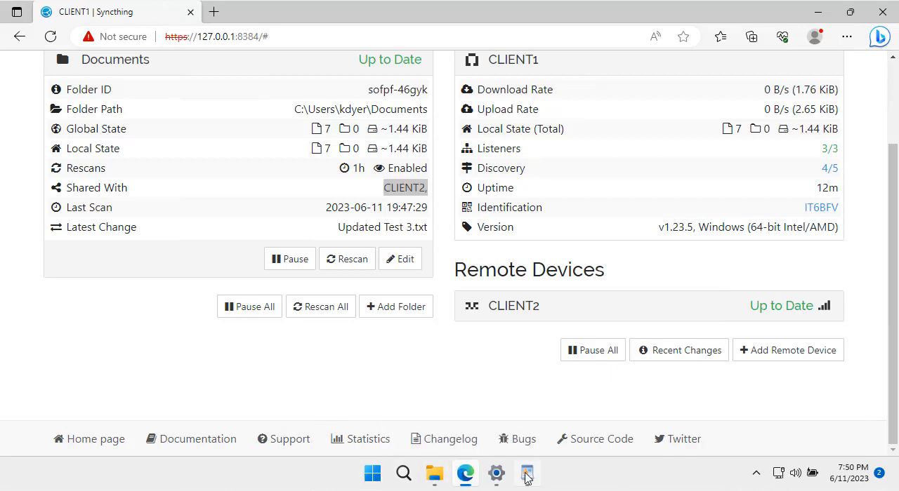